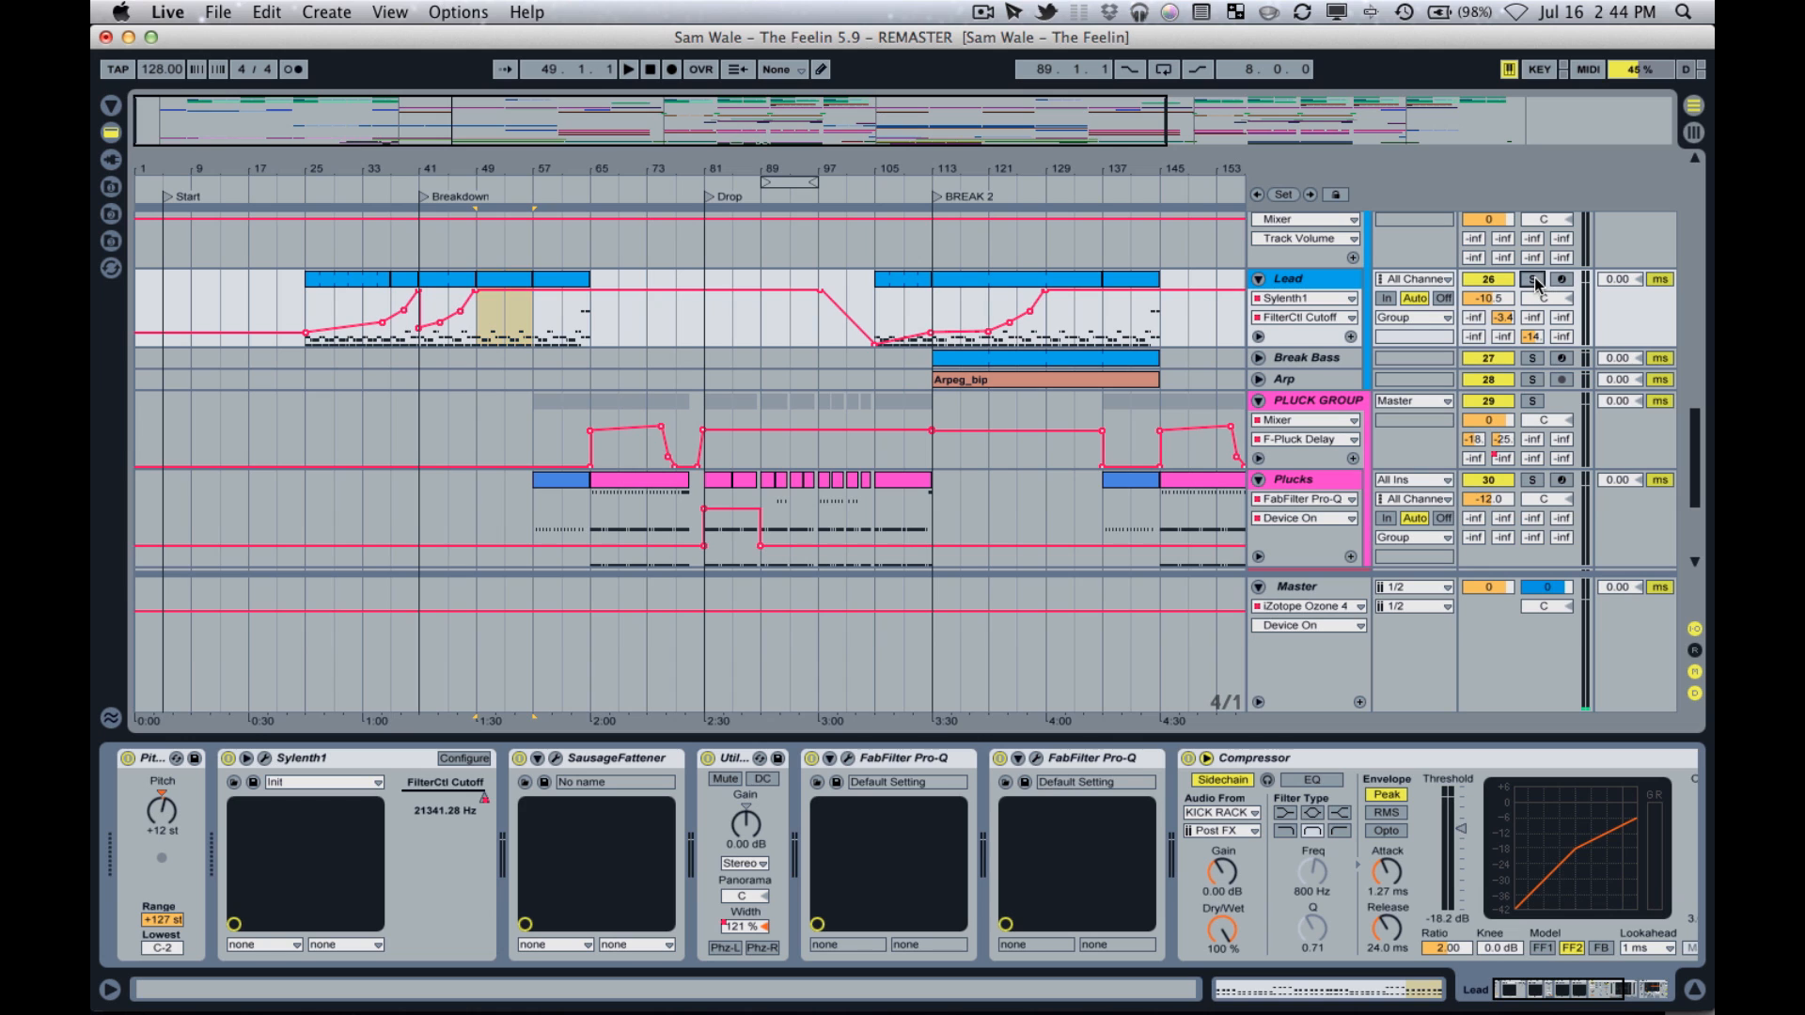
Solo the Lead track and listen to its part in the breakdown from bar 49.
{"action": "left_click", "coordinate": [1535, 280]}
{"action": "key", "text": "space"}
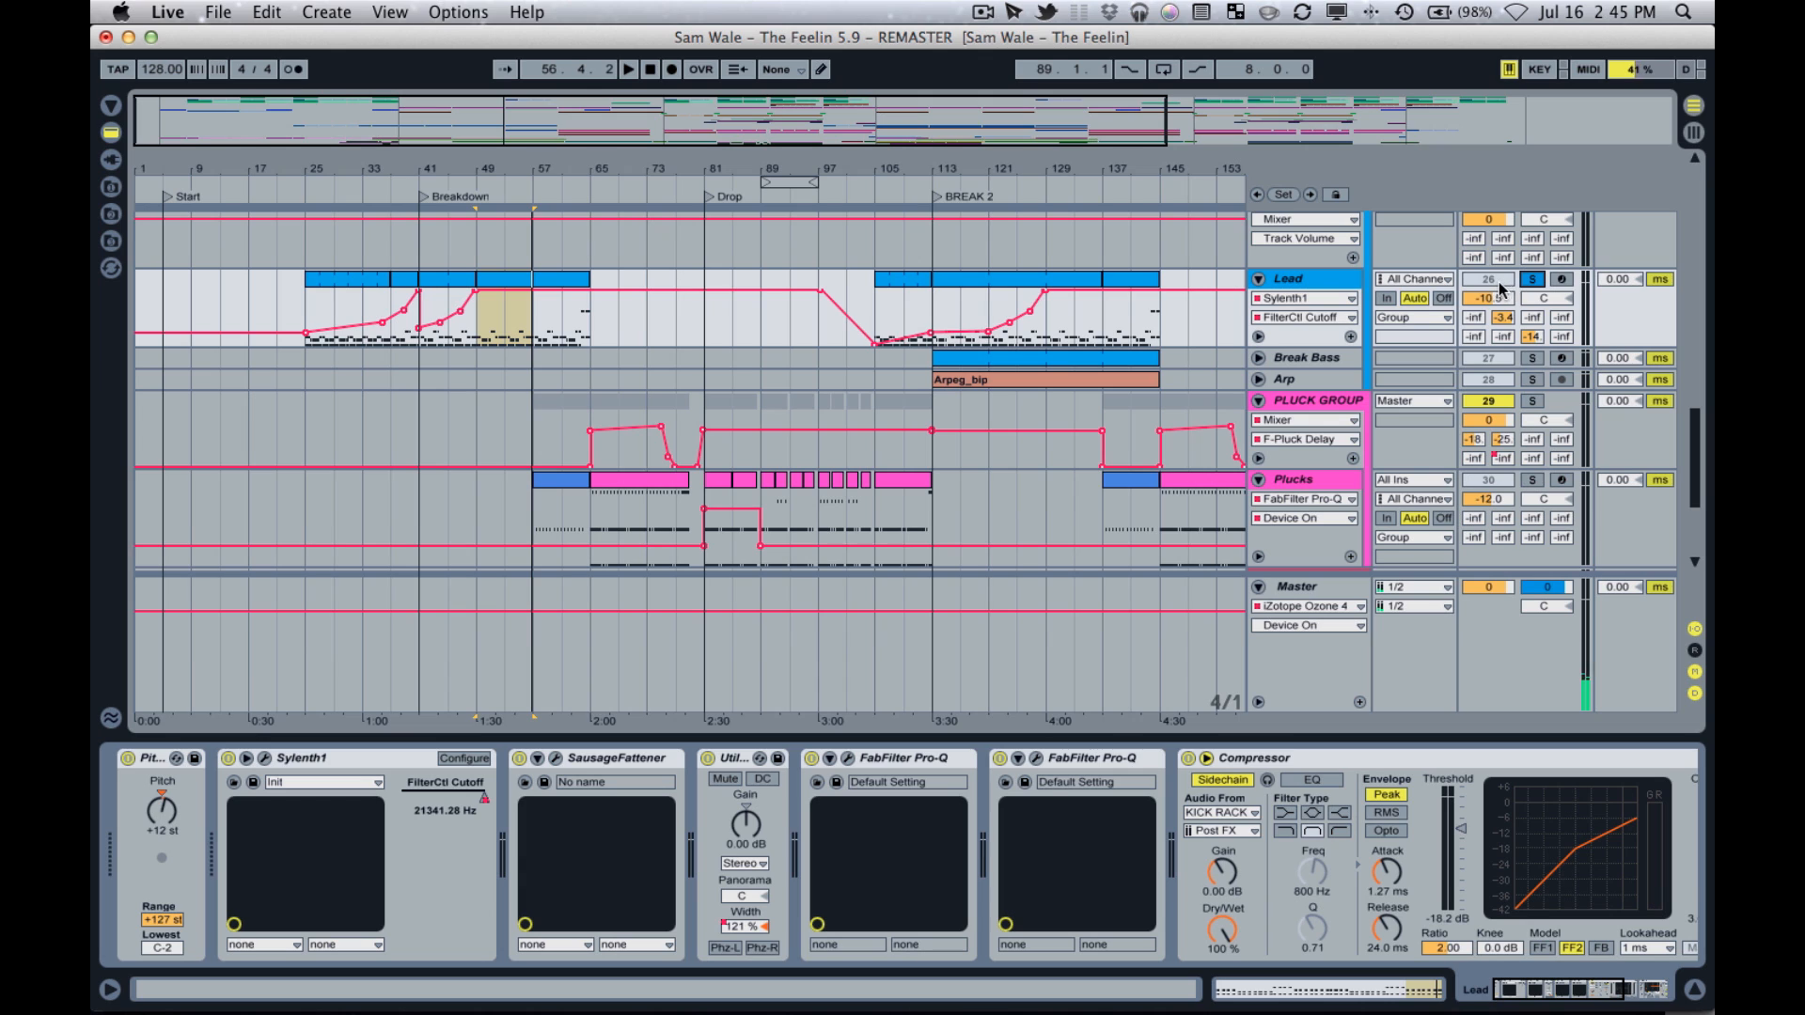
Insert a new MIDI track and a new audio track directly below the Lead track.
{"action": "left_click", "coordinate": [1326, 279]}
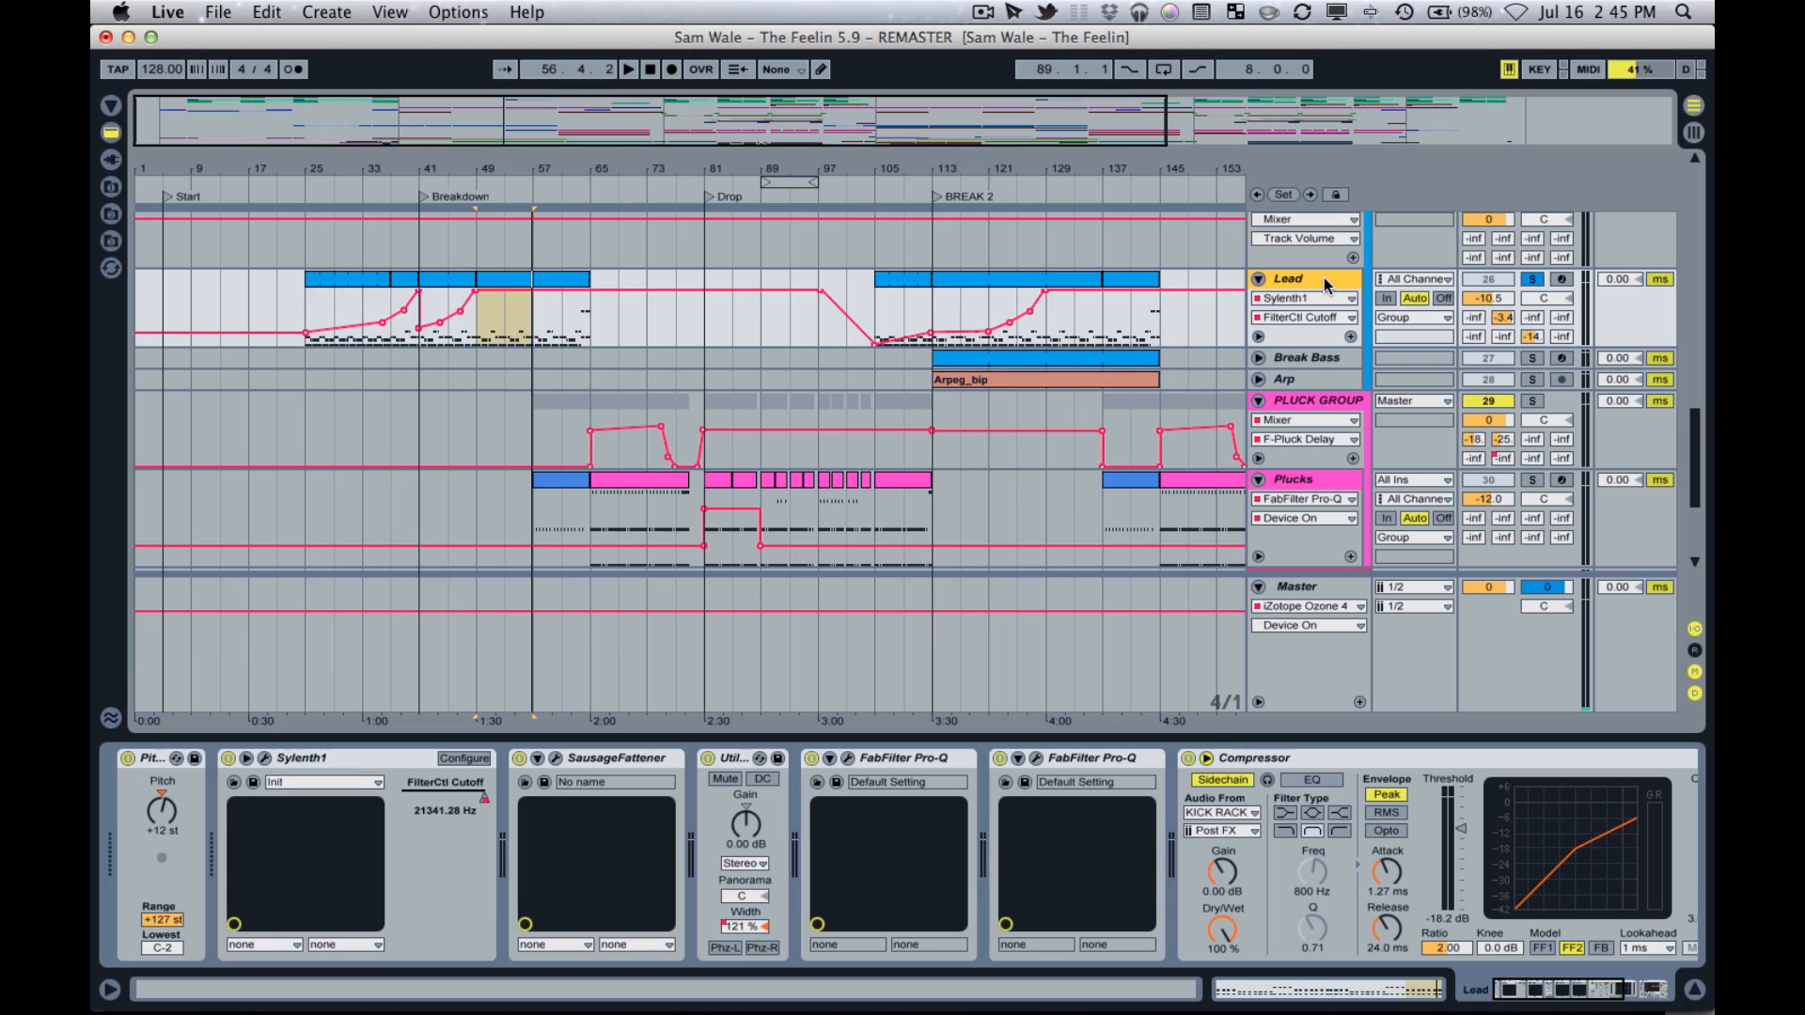
{"action": "key", "text": "super+shift+t"}
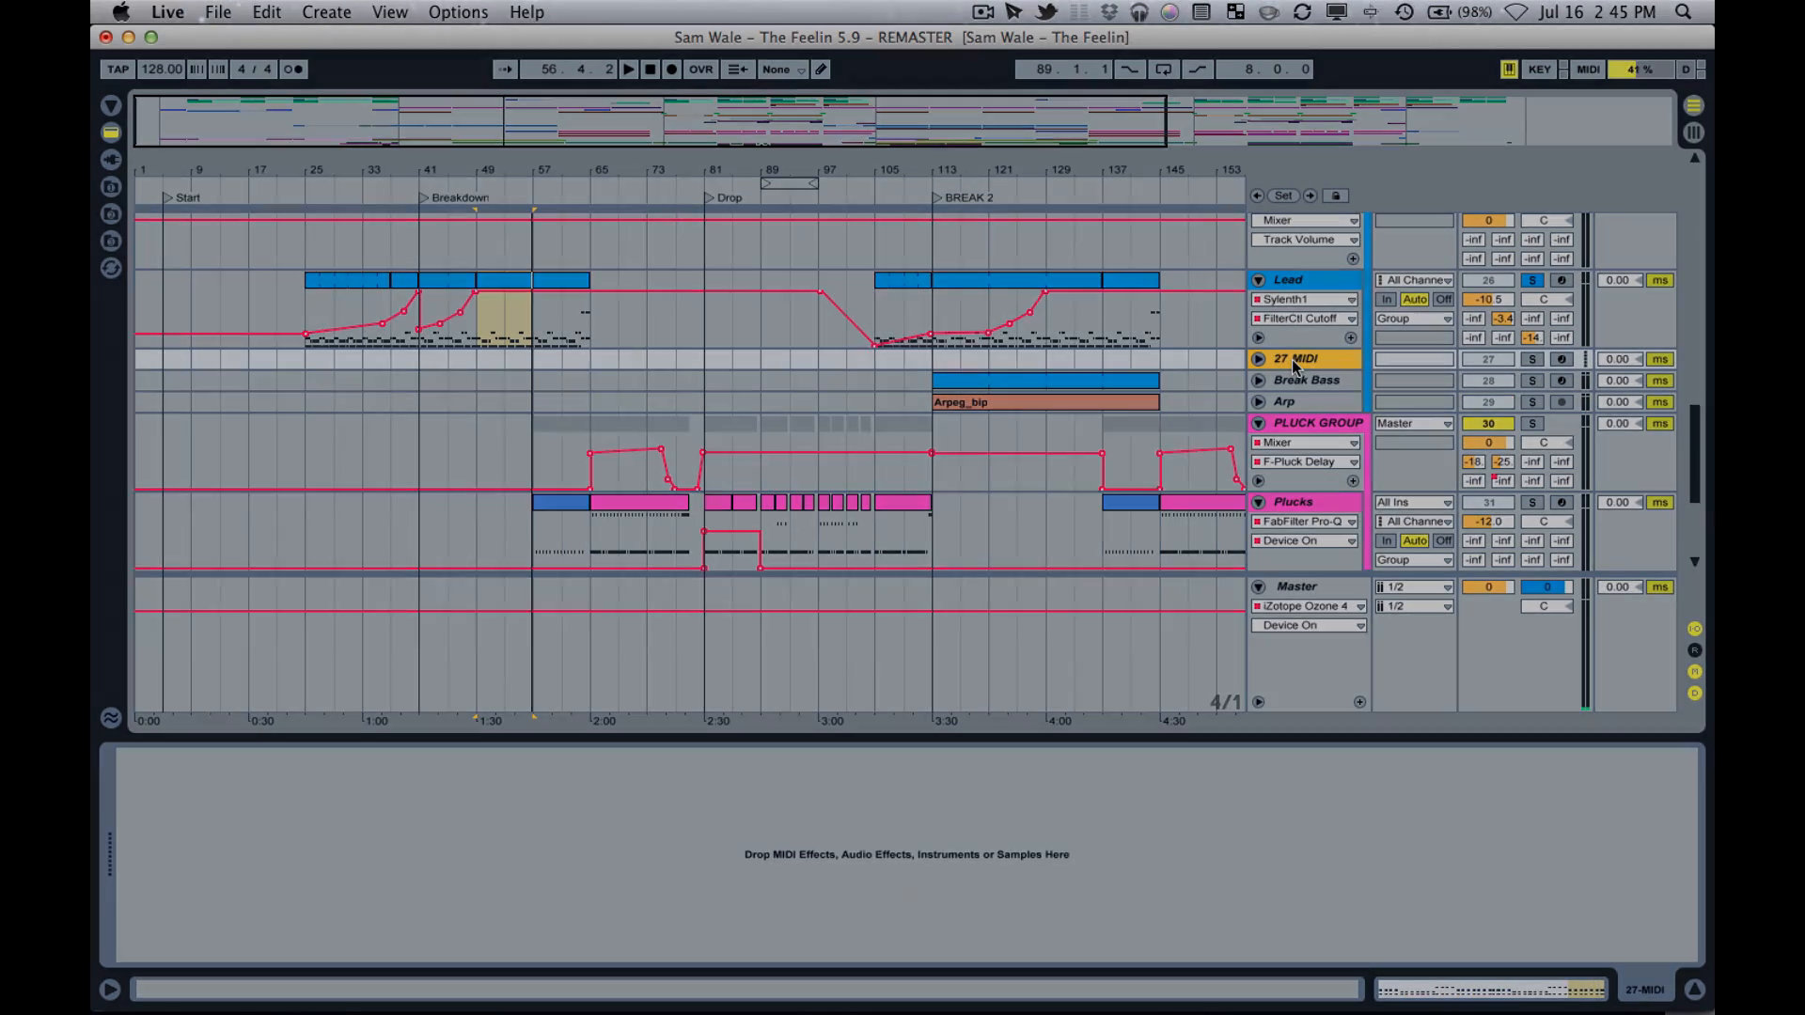
{"action": "right_click", "coordinate": [1307, 280]}
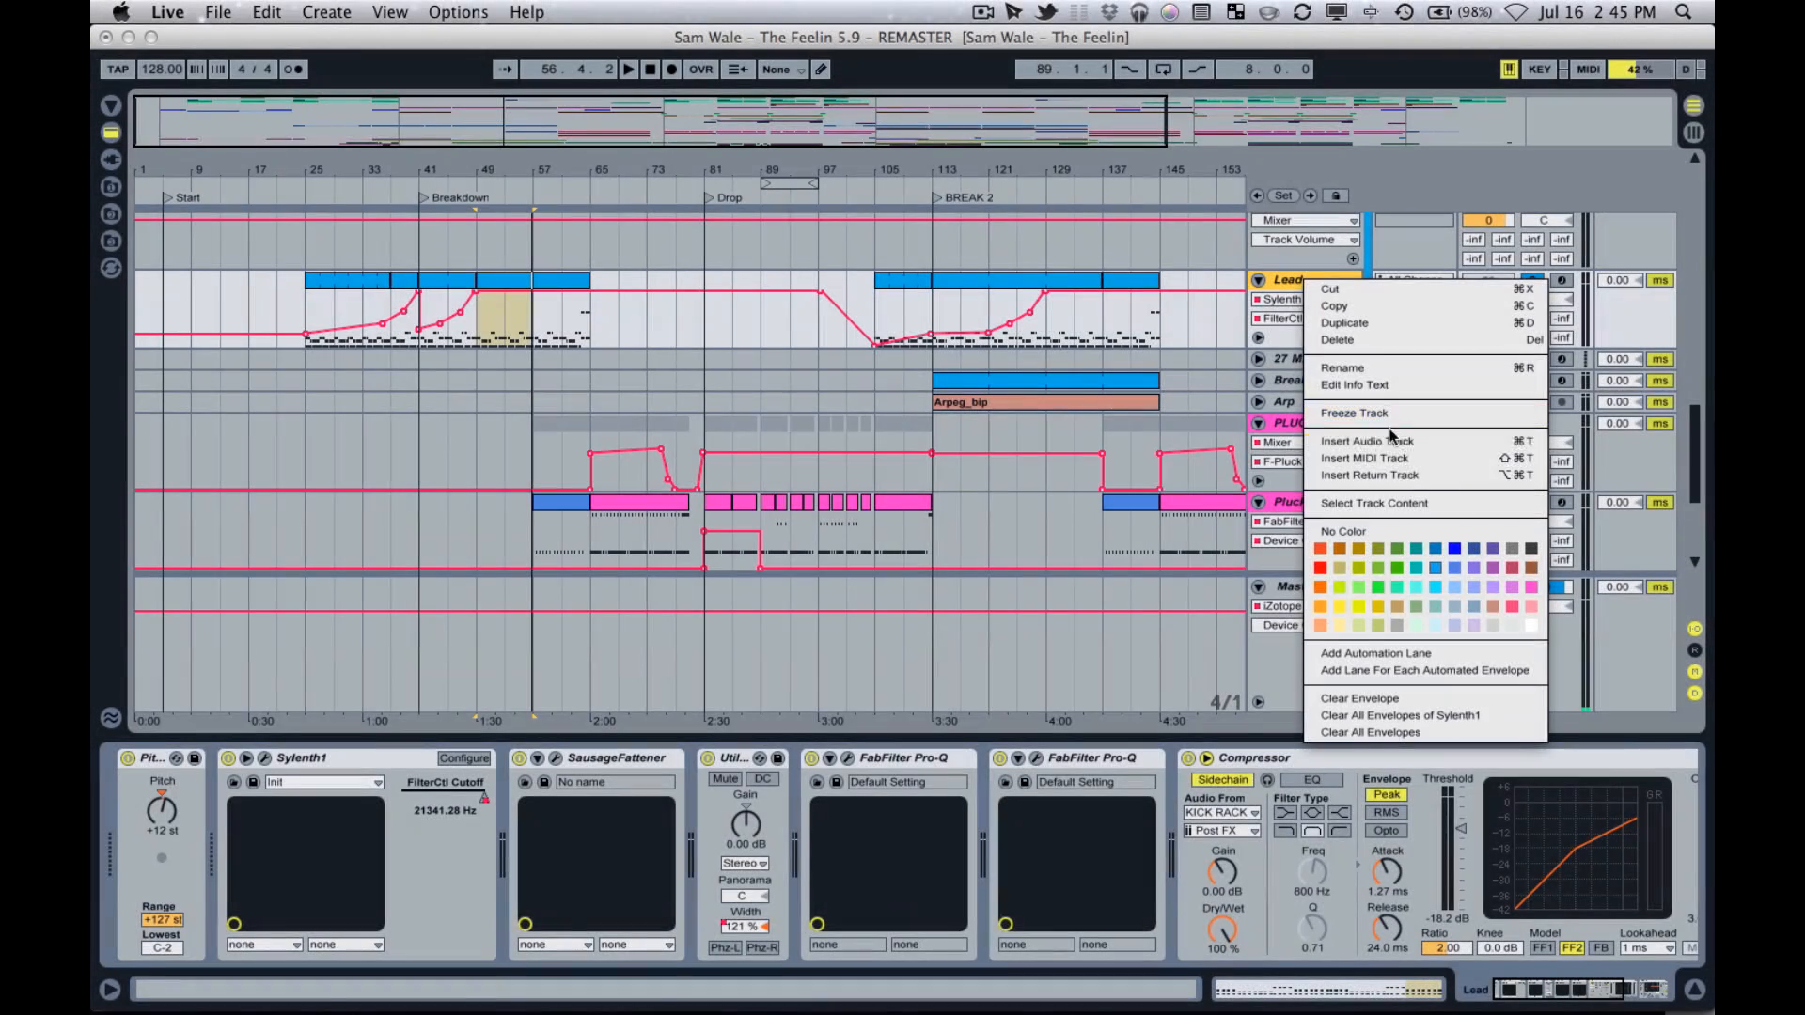
{"action": "left_click", "coordinate": [1410, 440]}
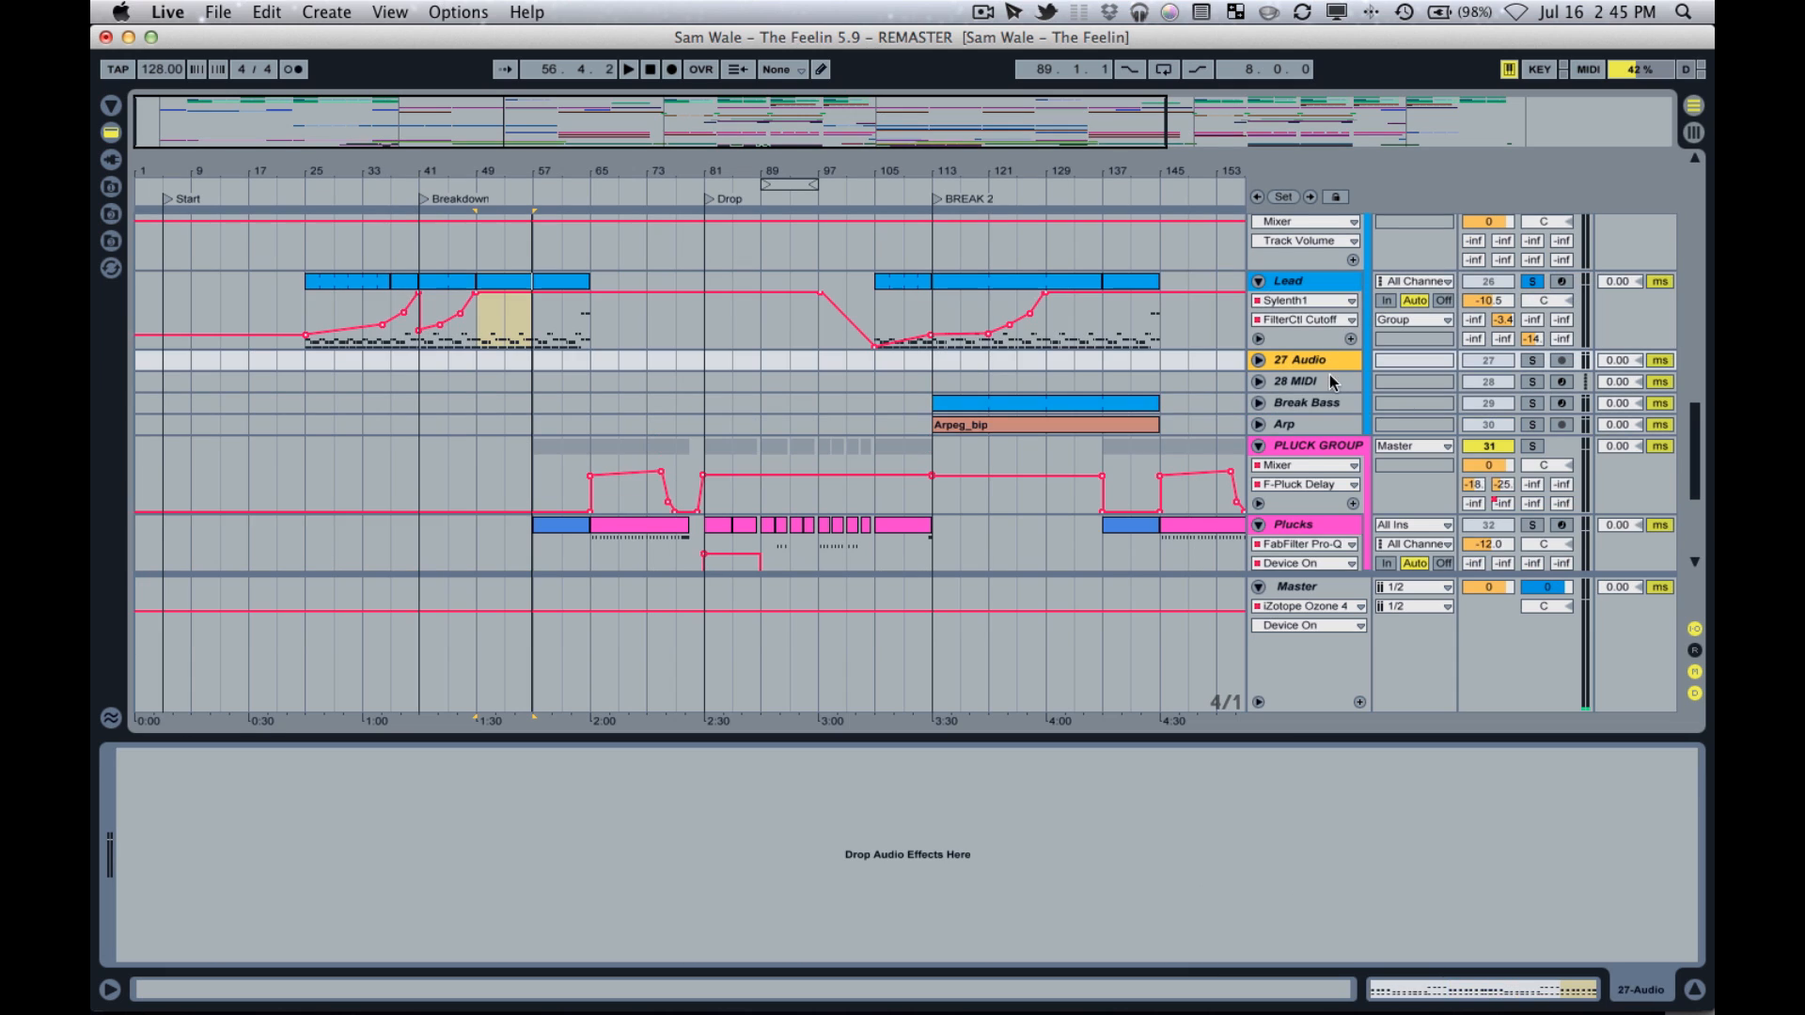
Unfold the new 27 Audio track and insert a second audio track below it.
{"action": "left_click", "coordinate": [1258, 360]}
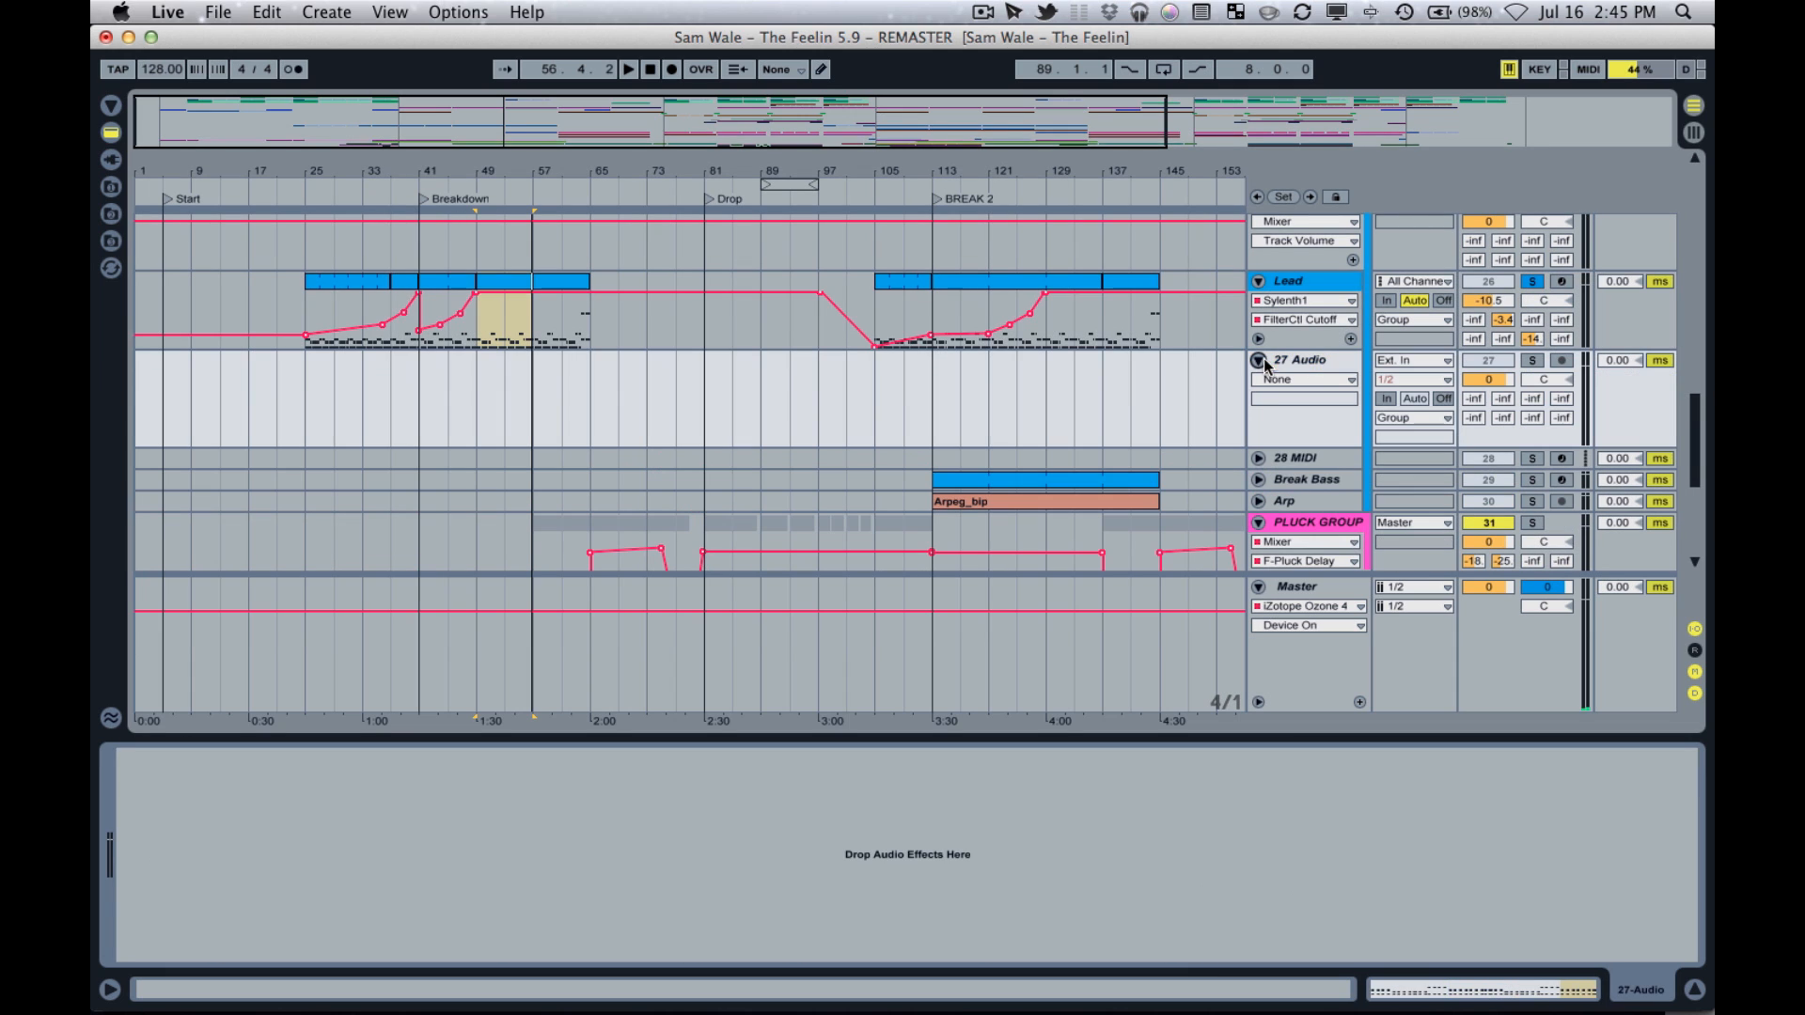
{"action": "right_click", "coordinate": [1323, 361]}
{"action": "left_click", "coordinate": [1410, 524]}
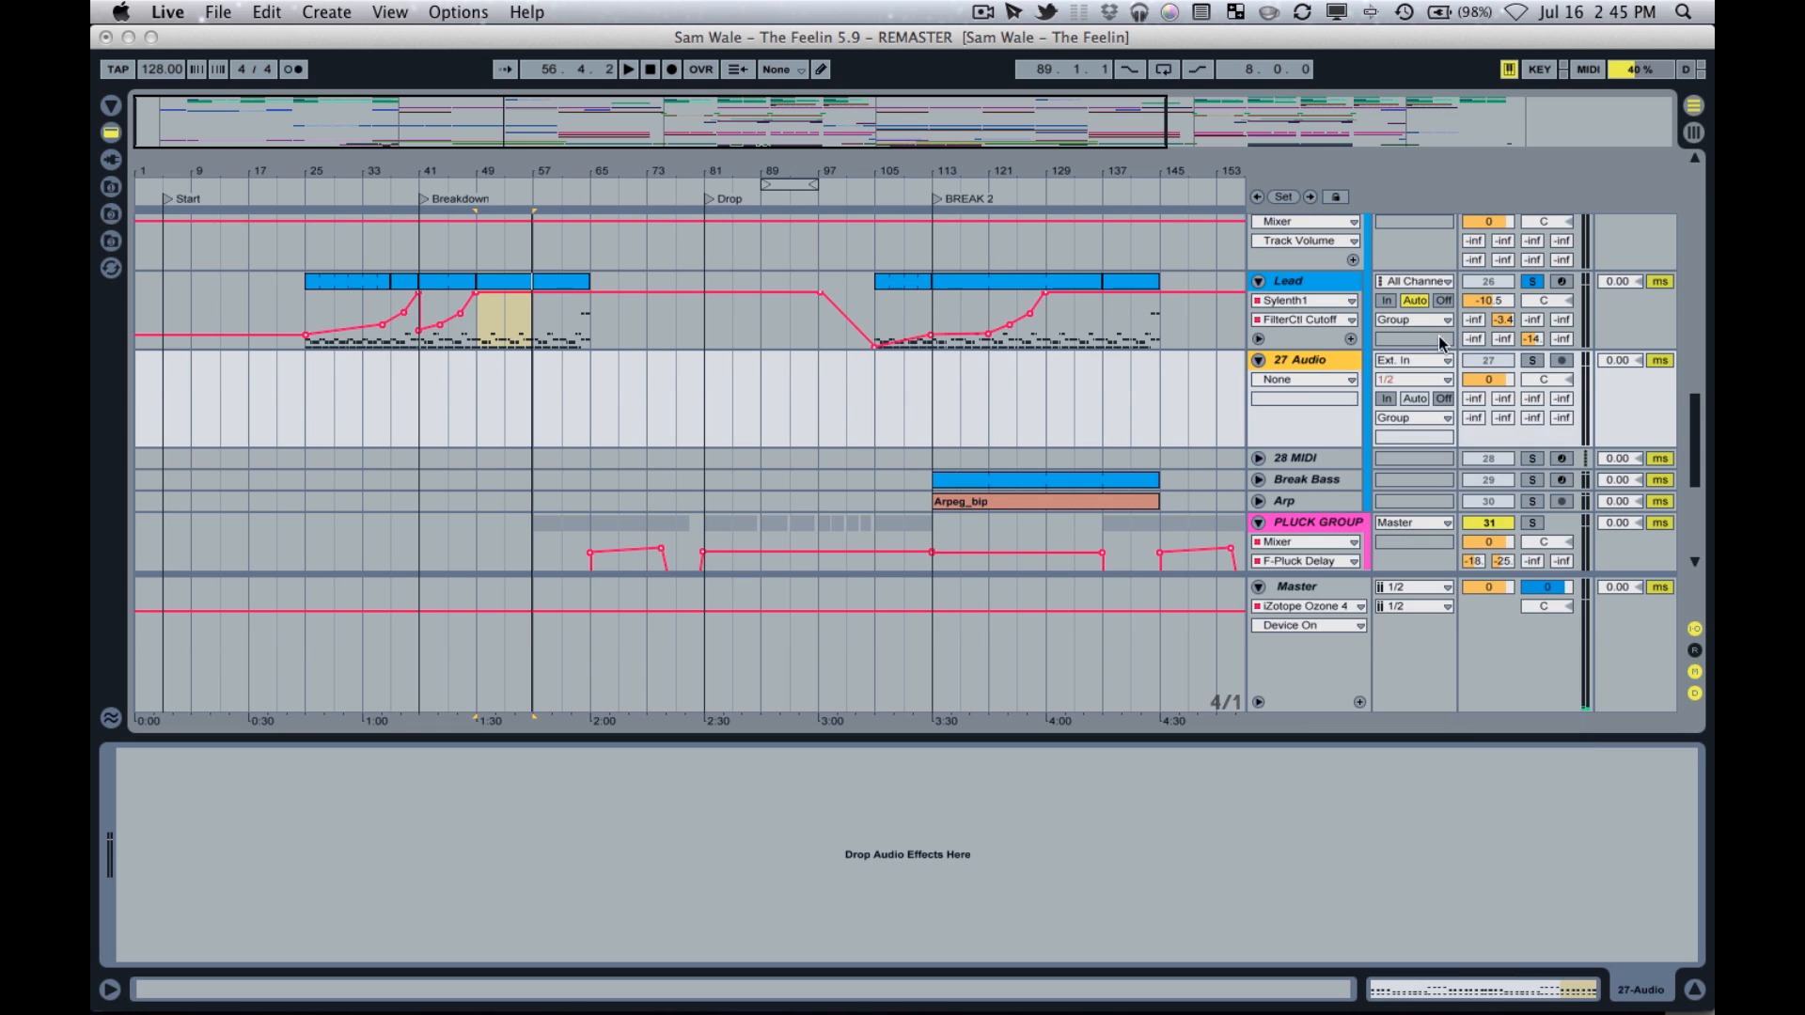
{"action": "left_click", "coordinate": [1323, 388]}
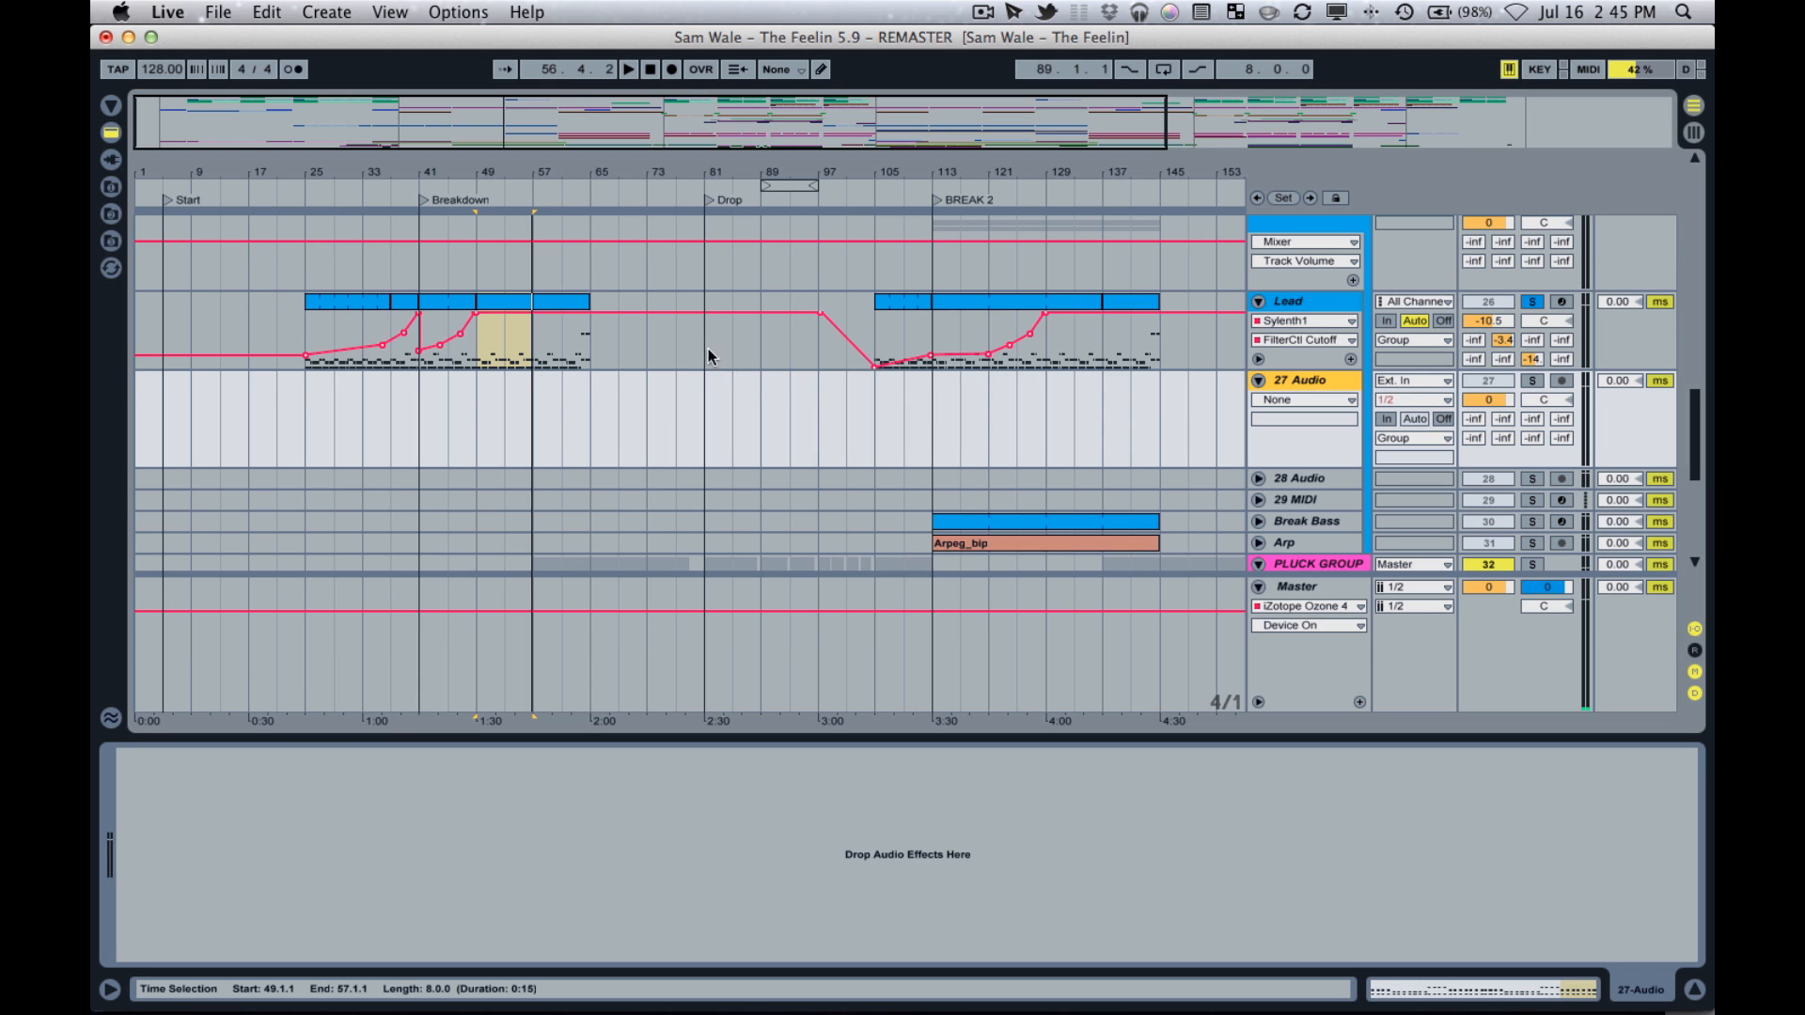
Bring the Finder window with the remix stems to this desktop and place Lead 1_bip.aif on 27 Audio at bar 49.
{"action": "key", "text": "ctrl+Up"}
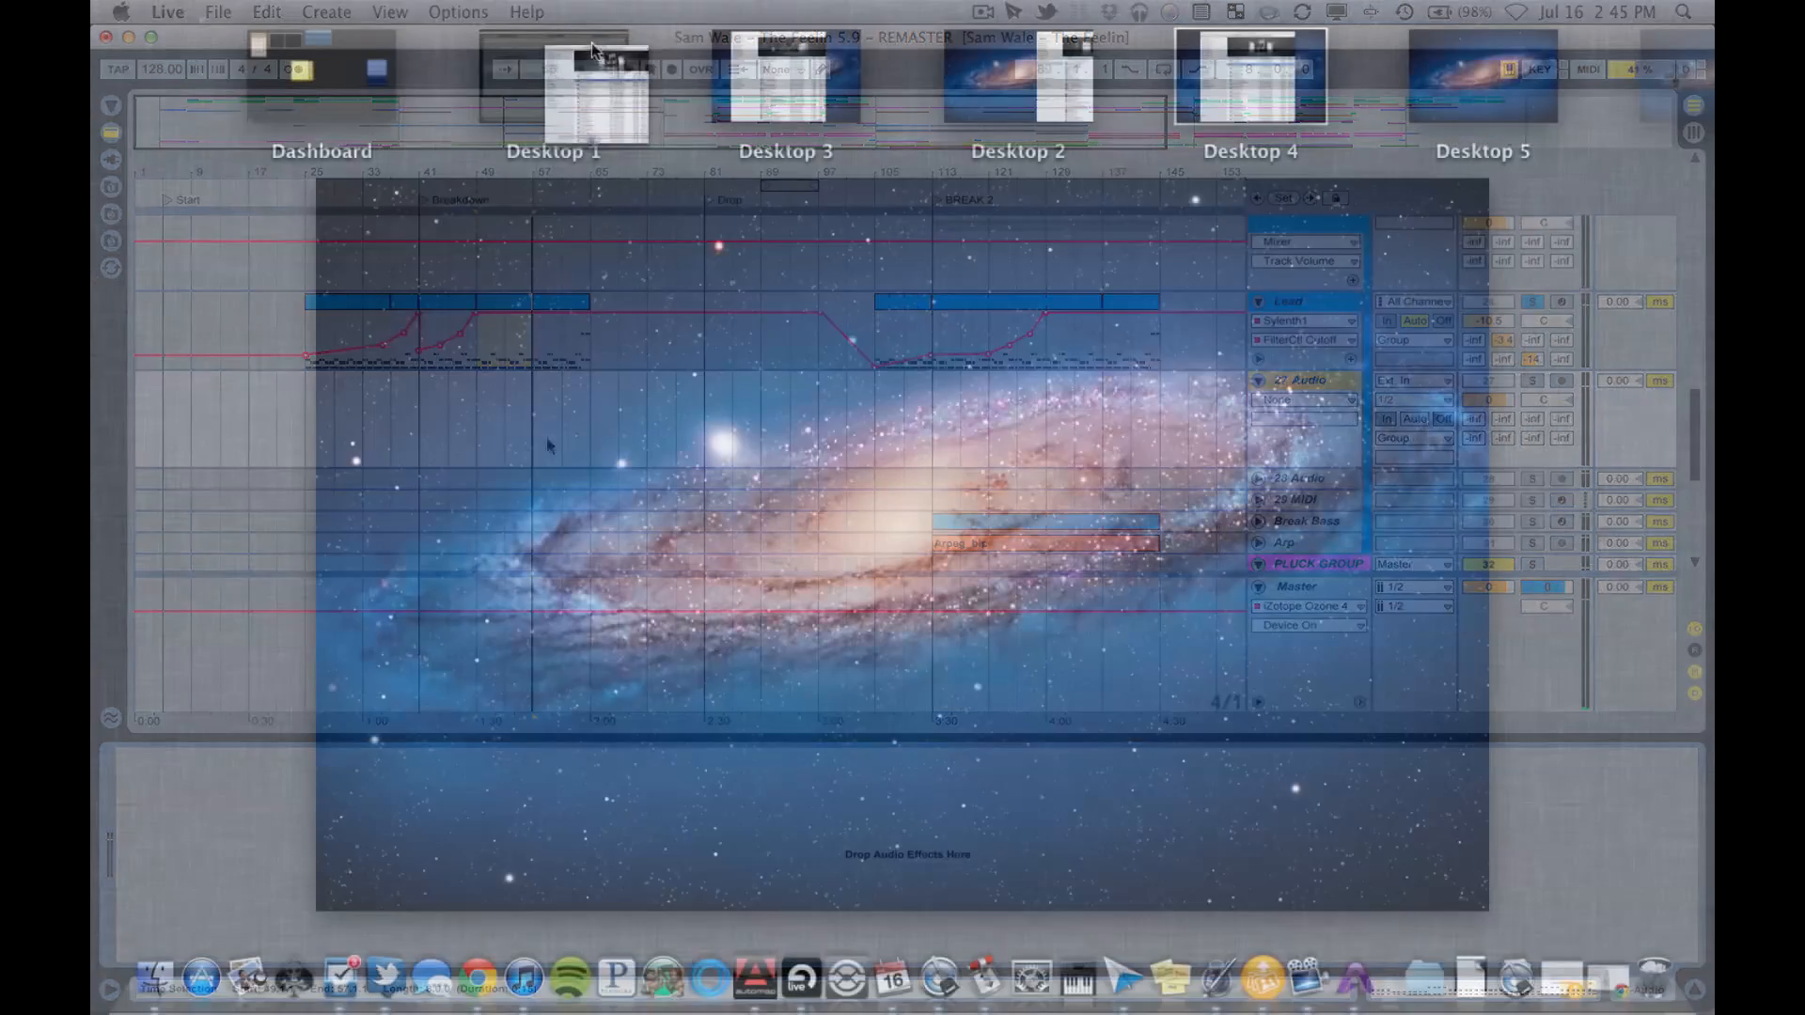
{"action": "left_click", "coordinate": [573, 70]}
{"action": "left_click_drag", "start_coordinate": [547, 65], "coordinate": [748, 480]}
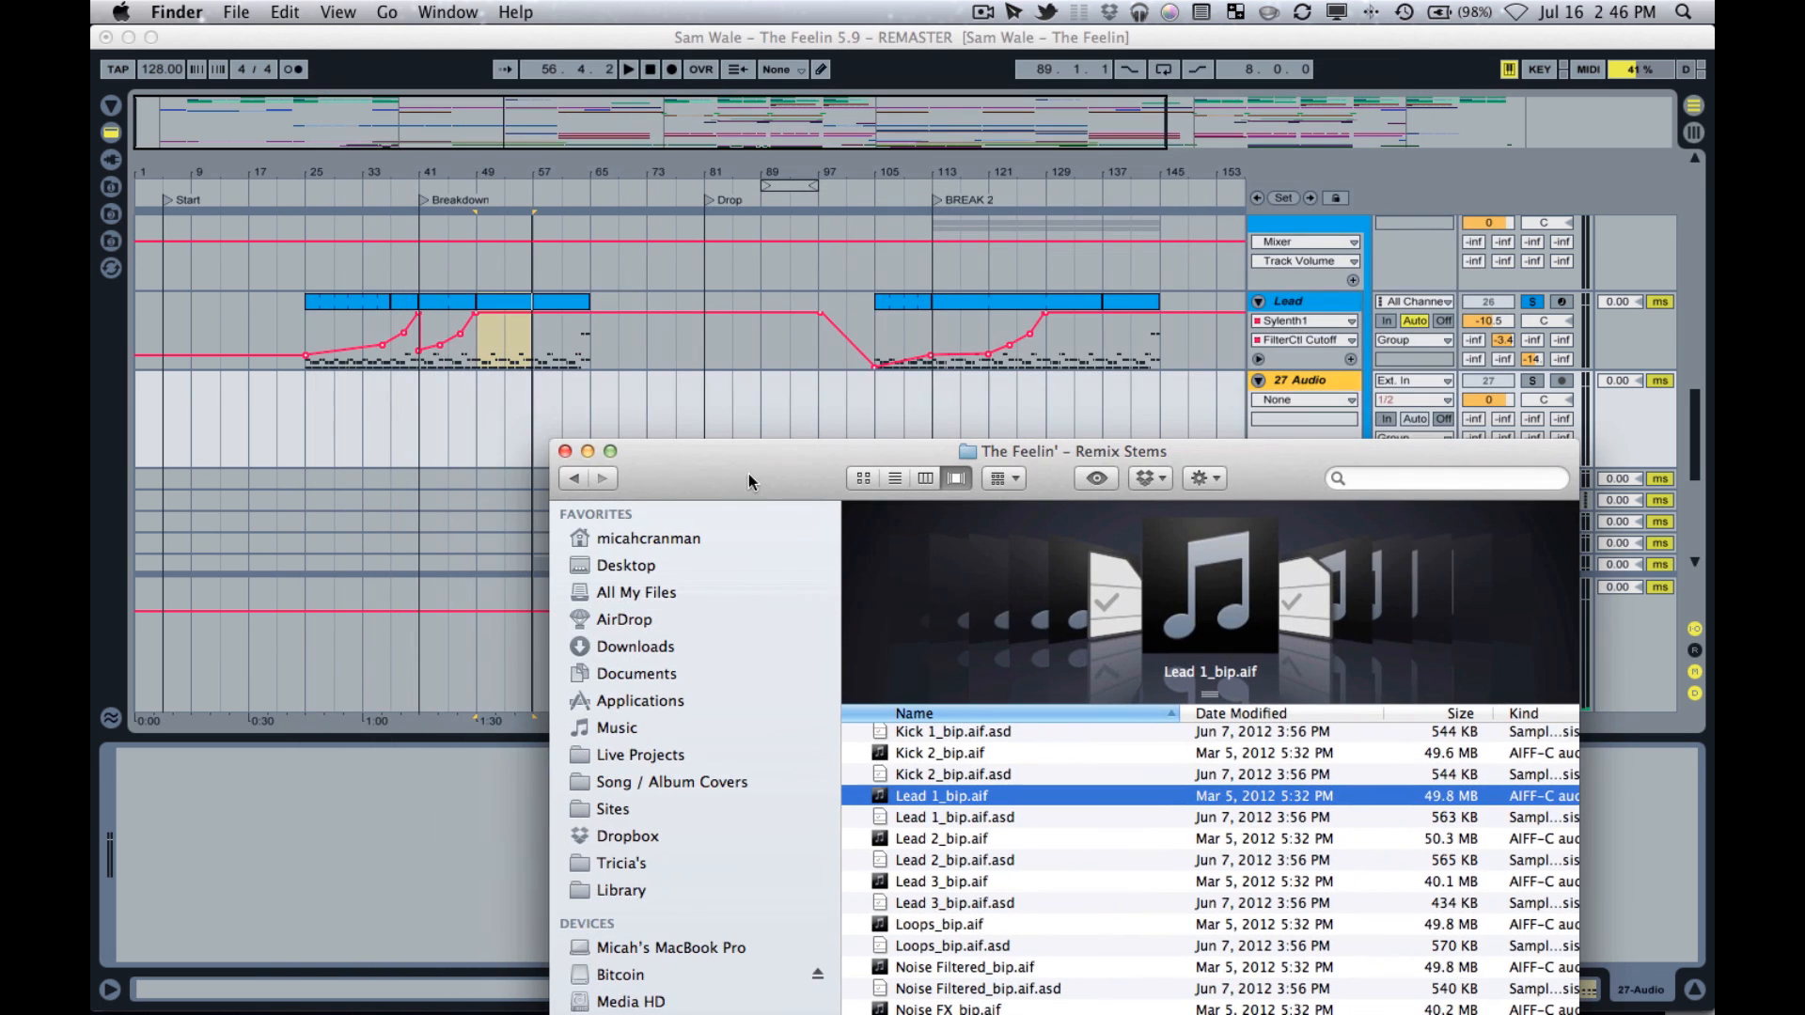
{"action": "left_click_drag", "start_coordinate": [927, 799], "coordinate": [475, 405]}
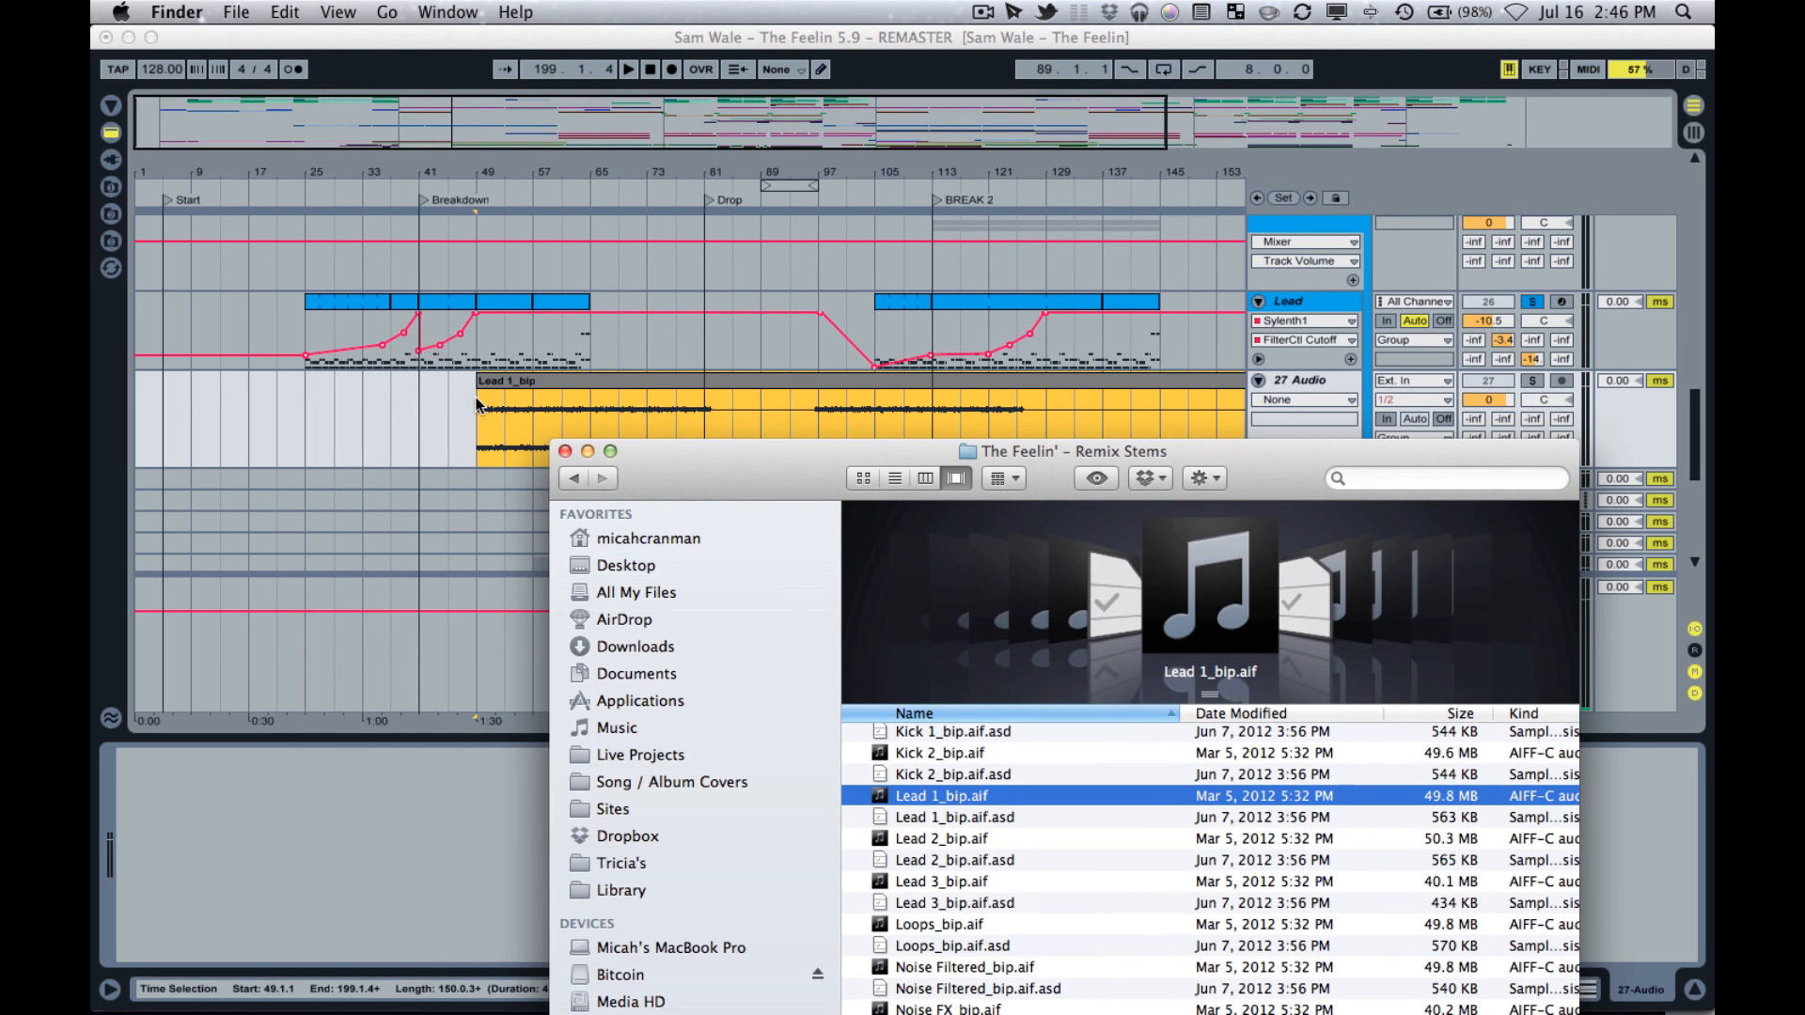
Solo the 27 Audio track and play the Lead 1_bip clip from bar 49.
{"action": "left_click", "coordinate": [1528, 376]}
{"action": "left_click", "coordinate": [1532, 380]}
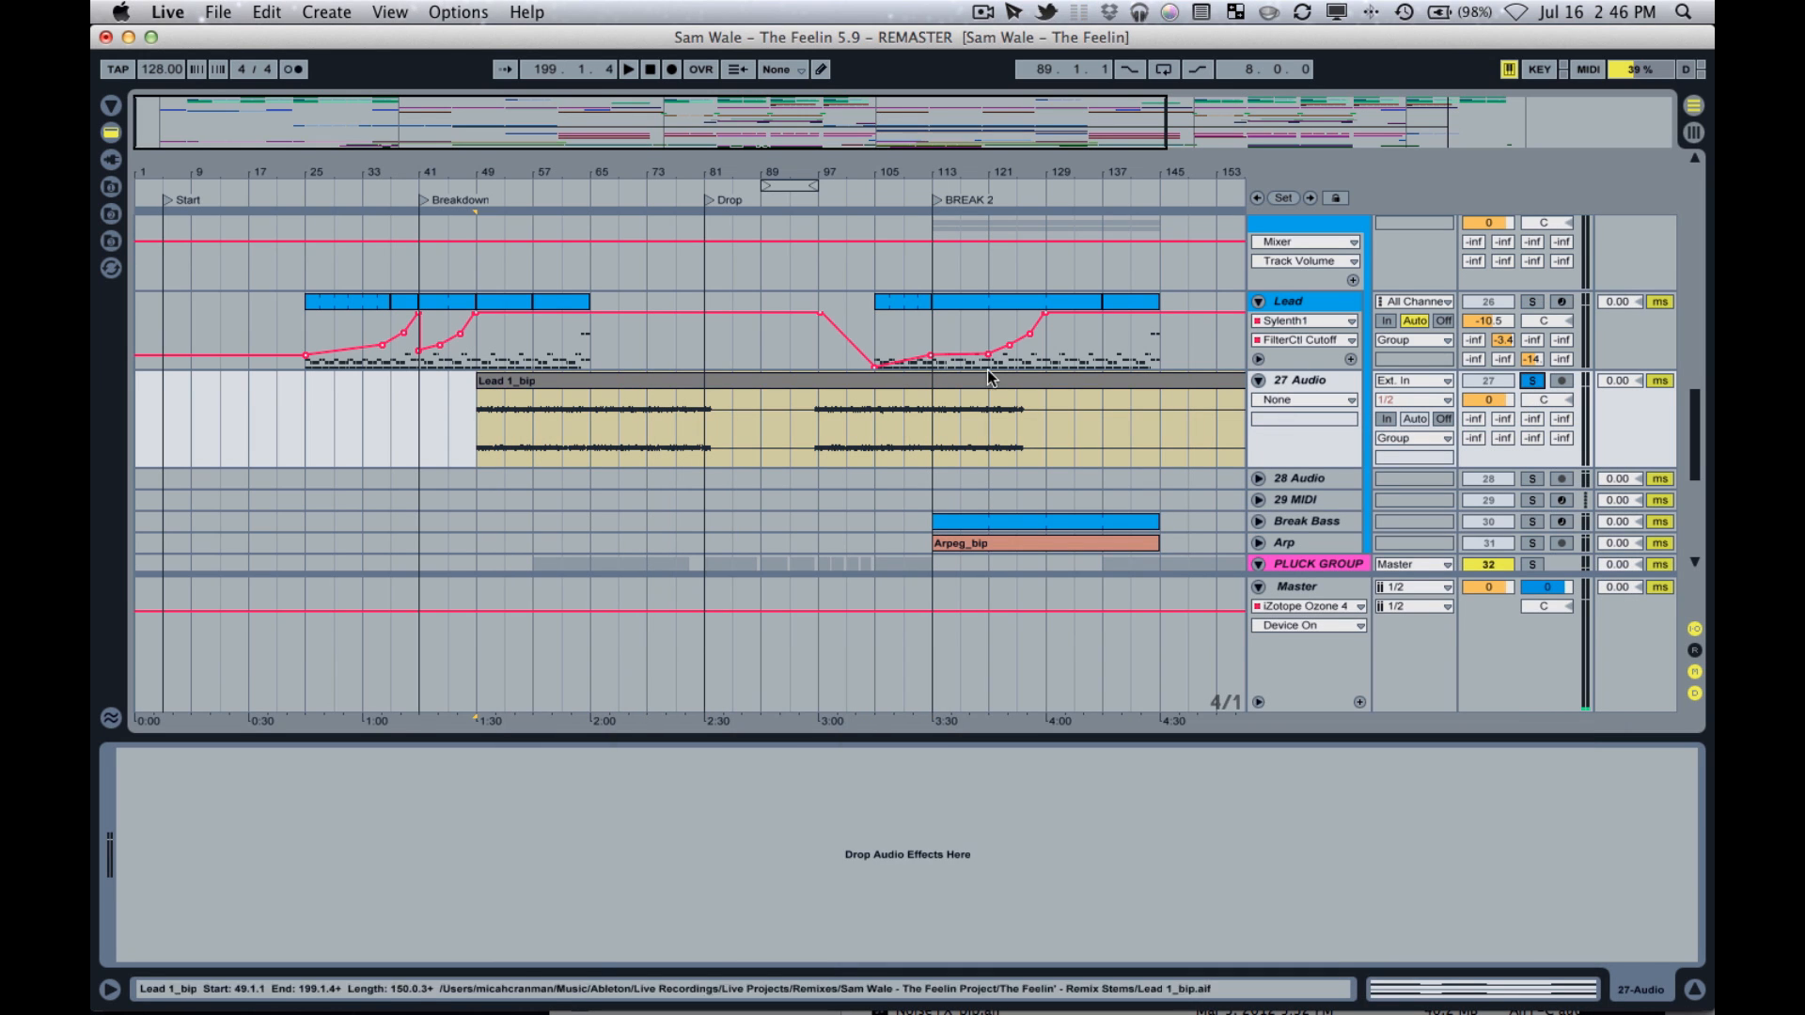
{"action": "left_click", "coordinate": [732, 385]}
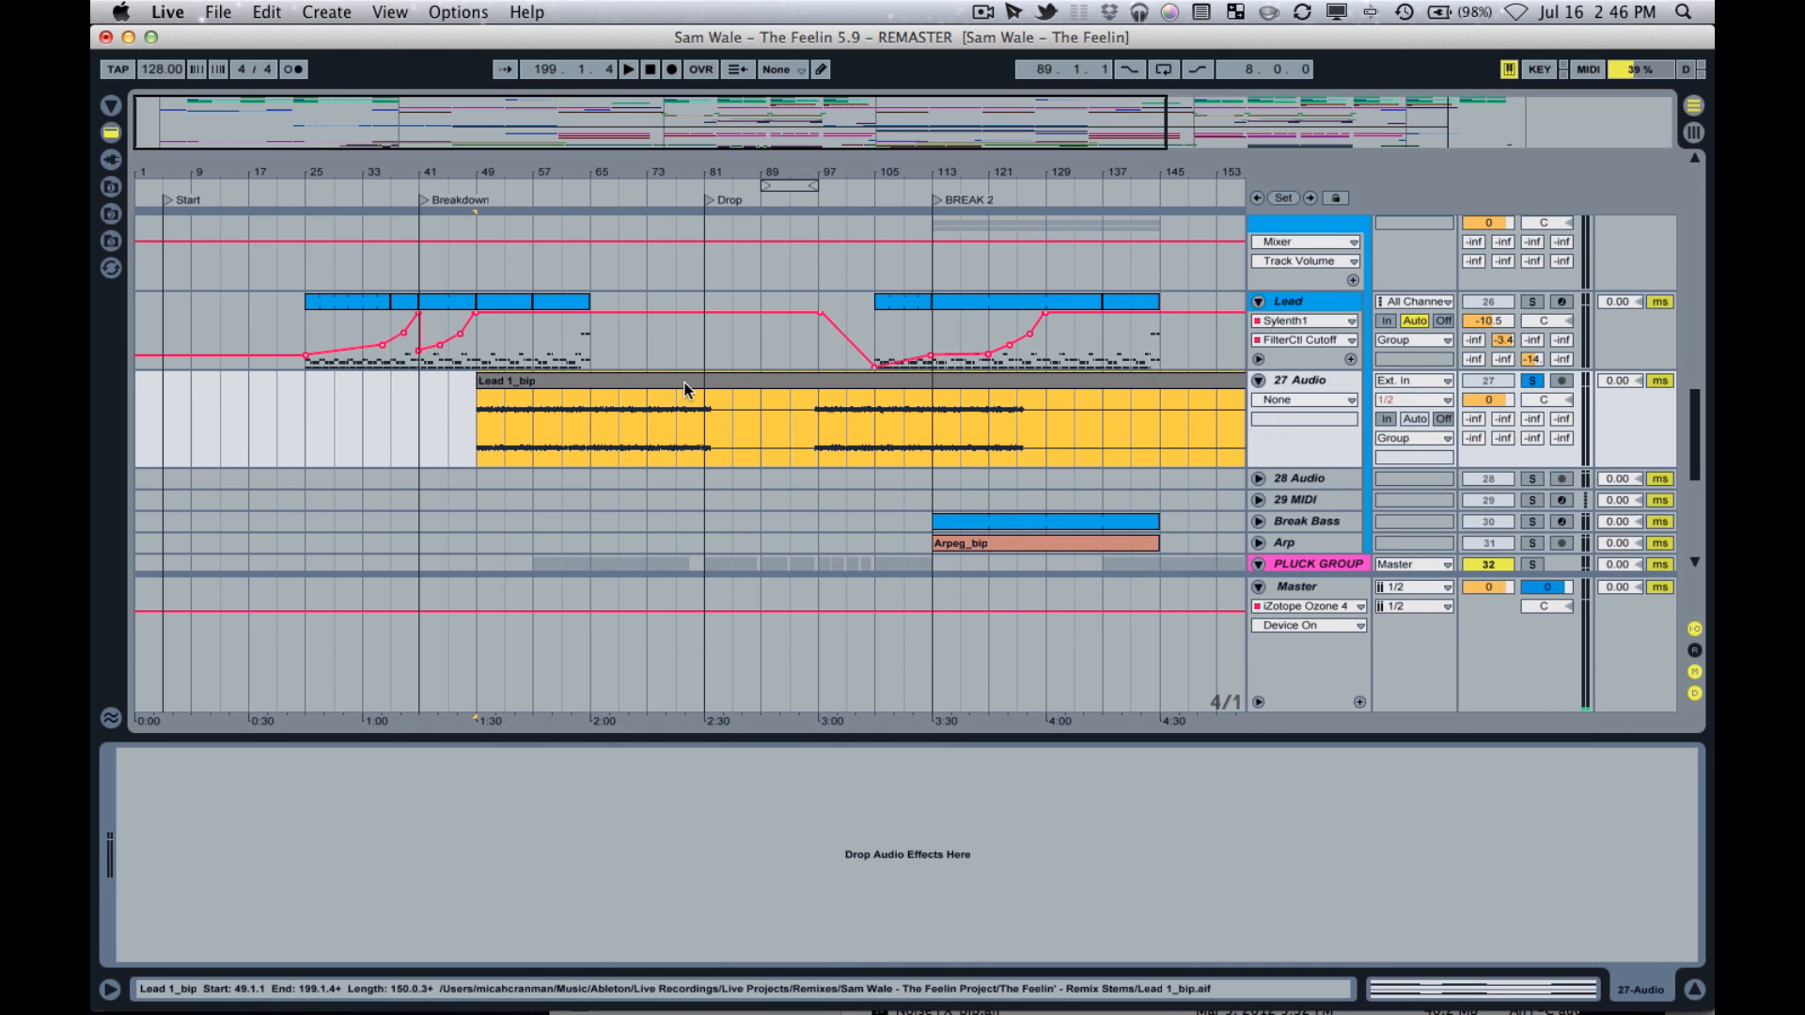
{"action": "left_click", "coordinate": [705, 431]}
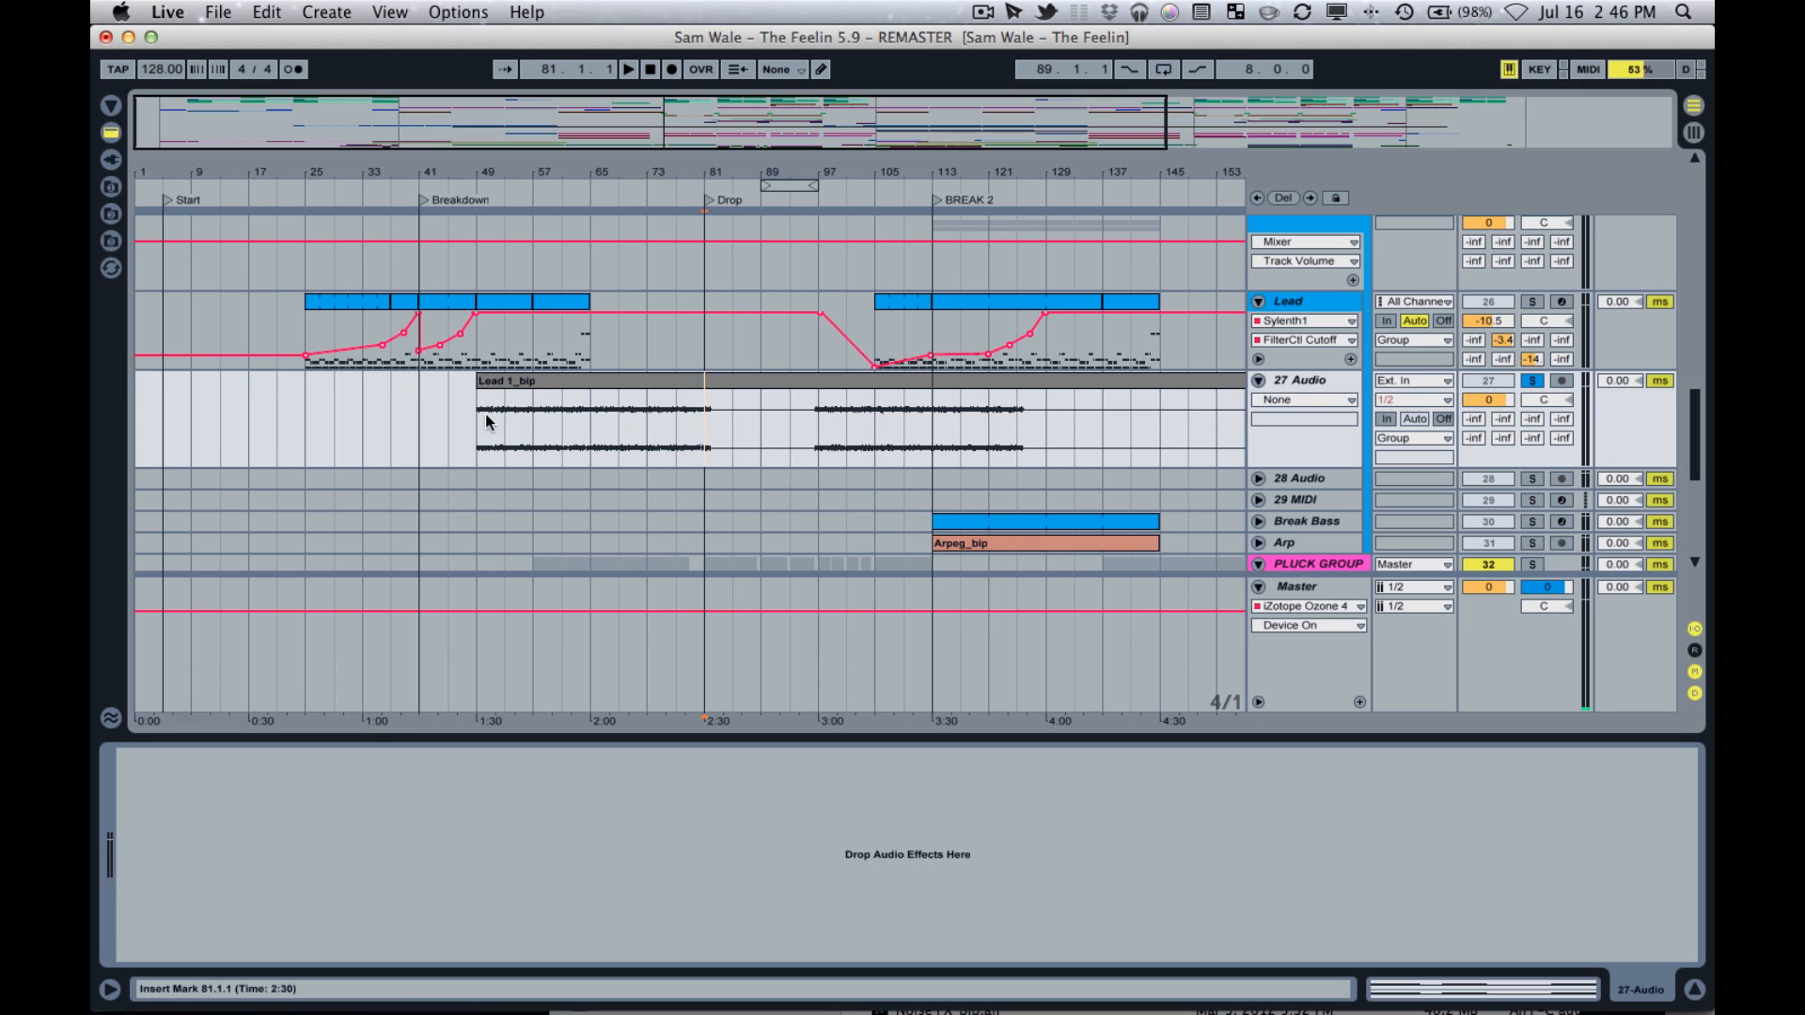
{"action": "left_click_drag", "start_coordinate": [483, 415], "coordinate": [512, 414]}
{"action": "left_click", "coordinate": [531, 421]}
{"action": "left_click", "coordinate": [480, 425]}
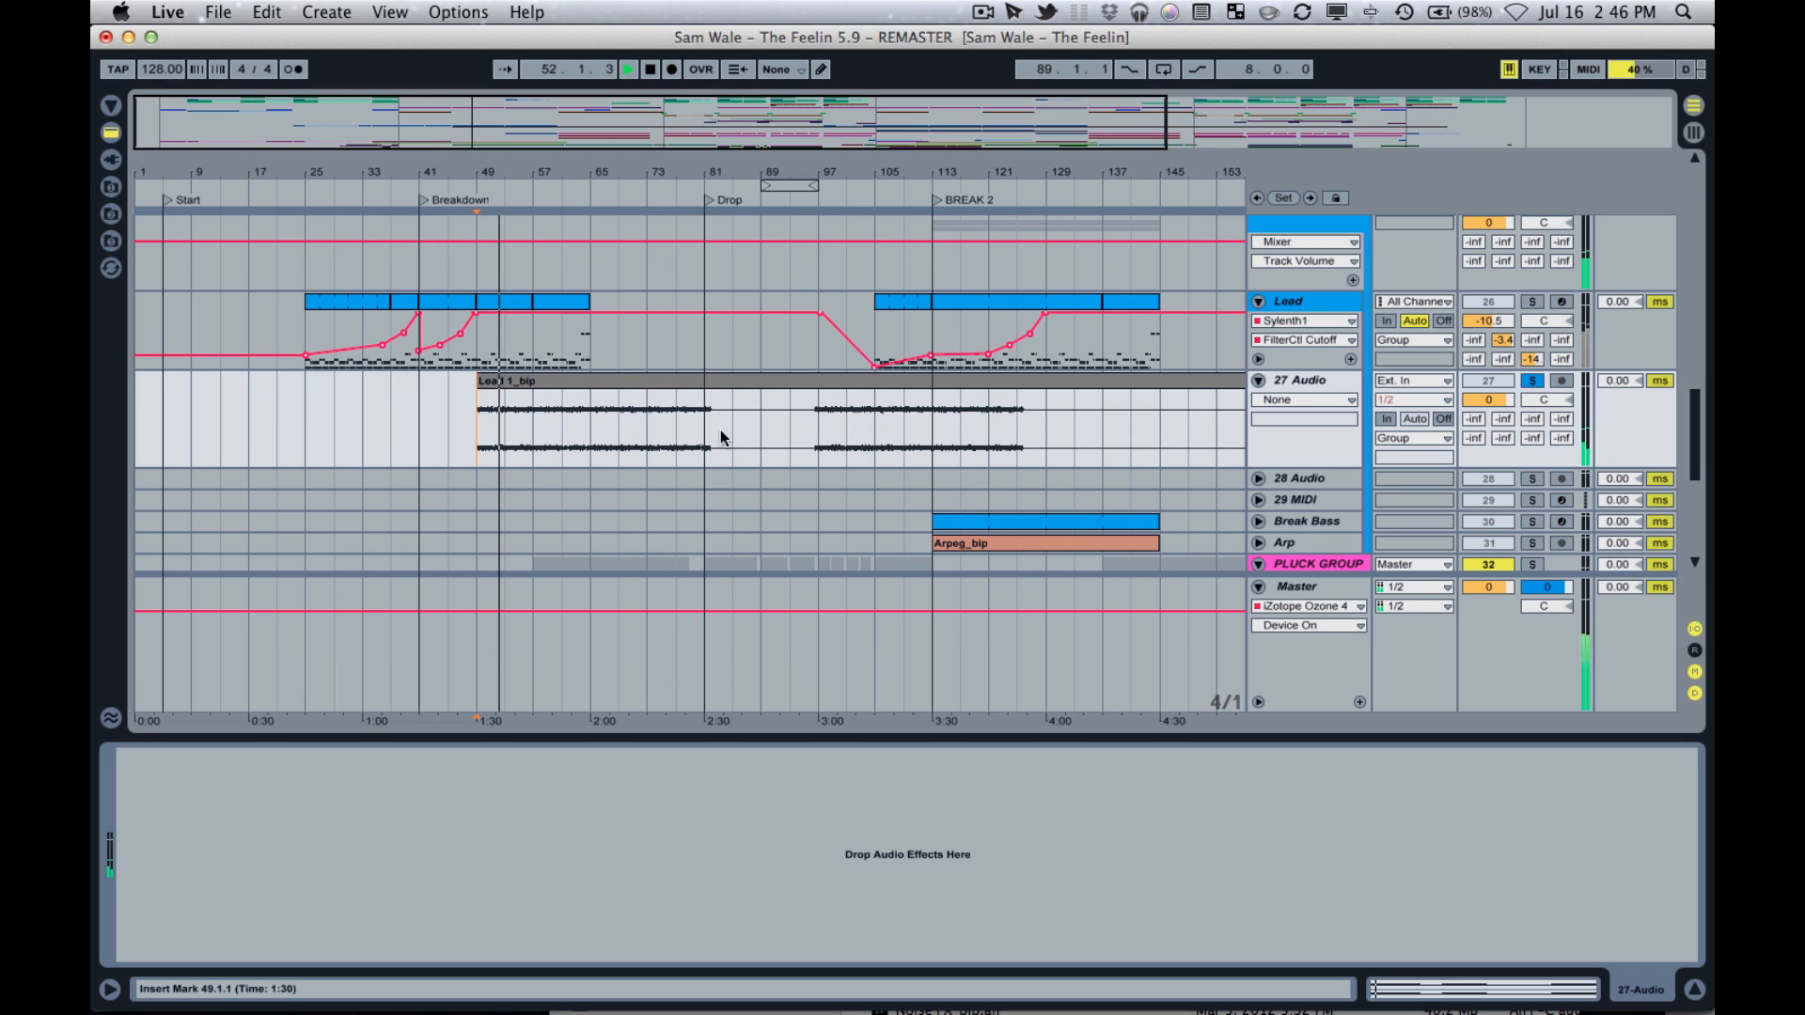
{"action": "key", "text": "space"}
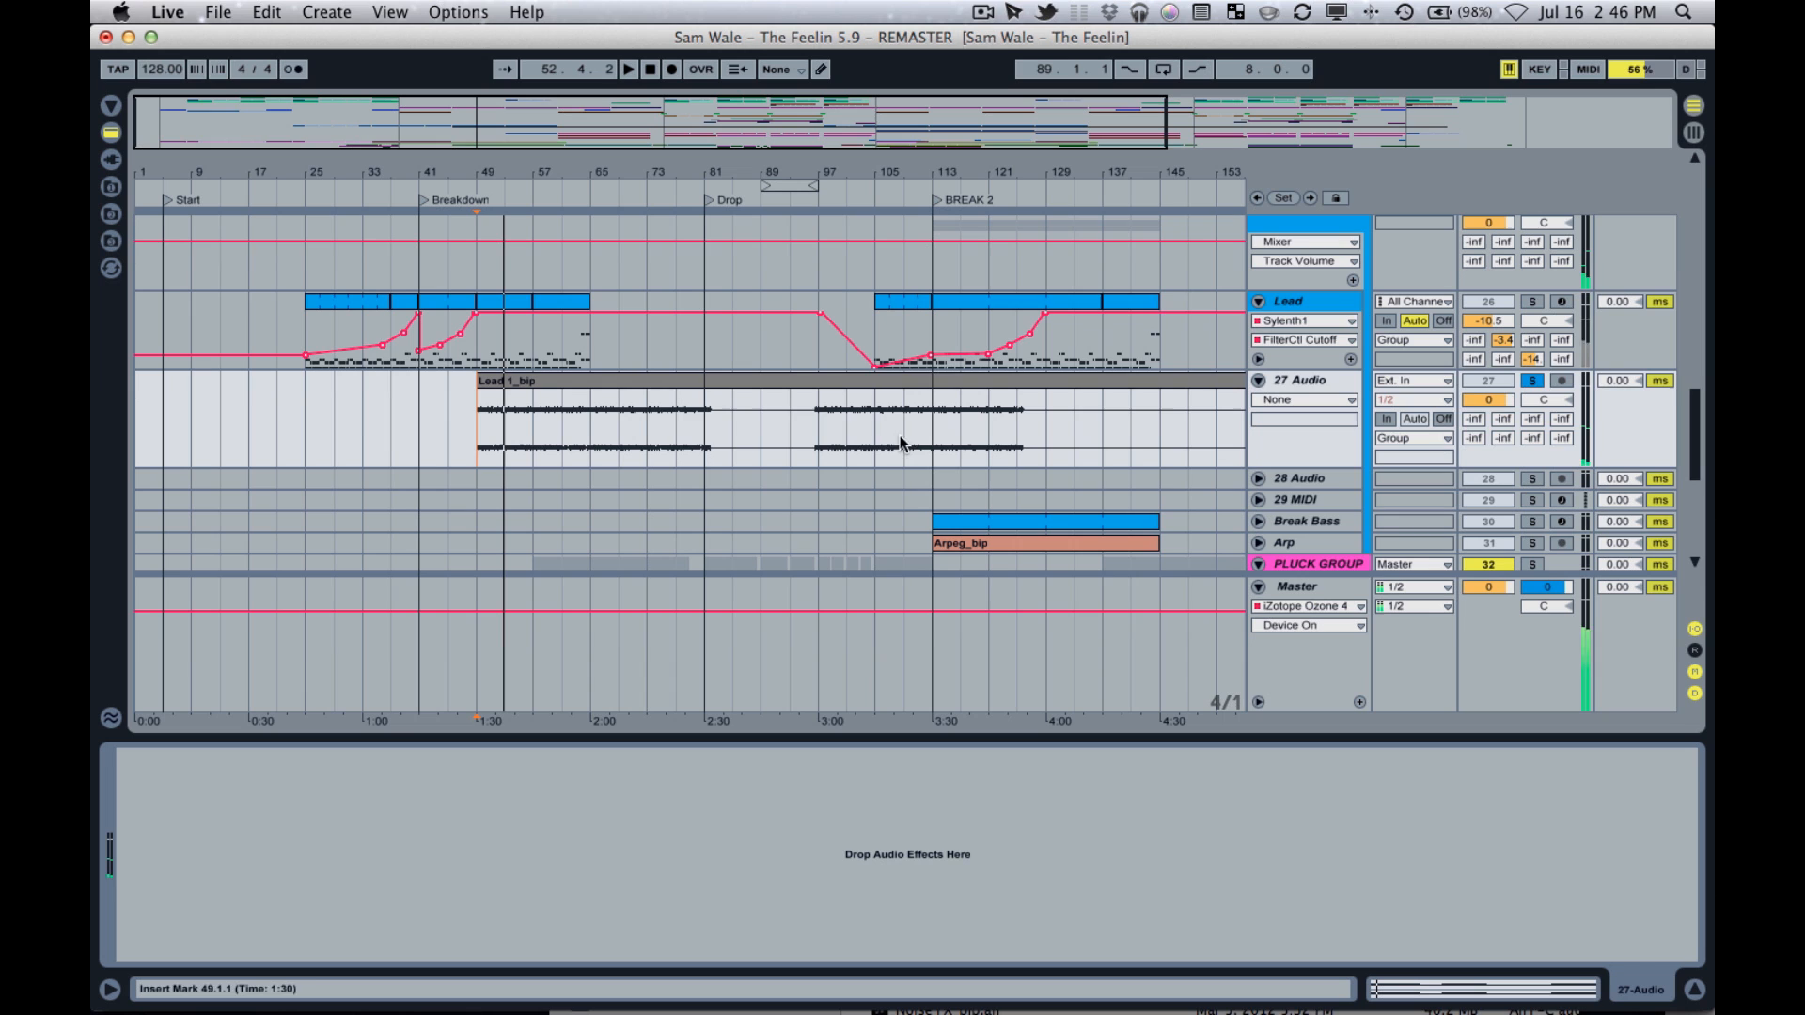
Unfold the 28 Audio track and set its audio input to 27-Audio.
{"action": "left_click", "coordinate": [1326, 481]}
{"action": "left_click", "coordinate": [1260, 479]}
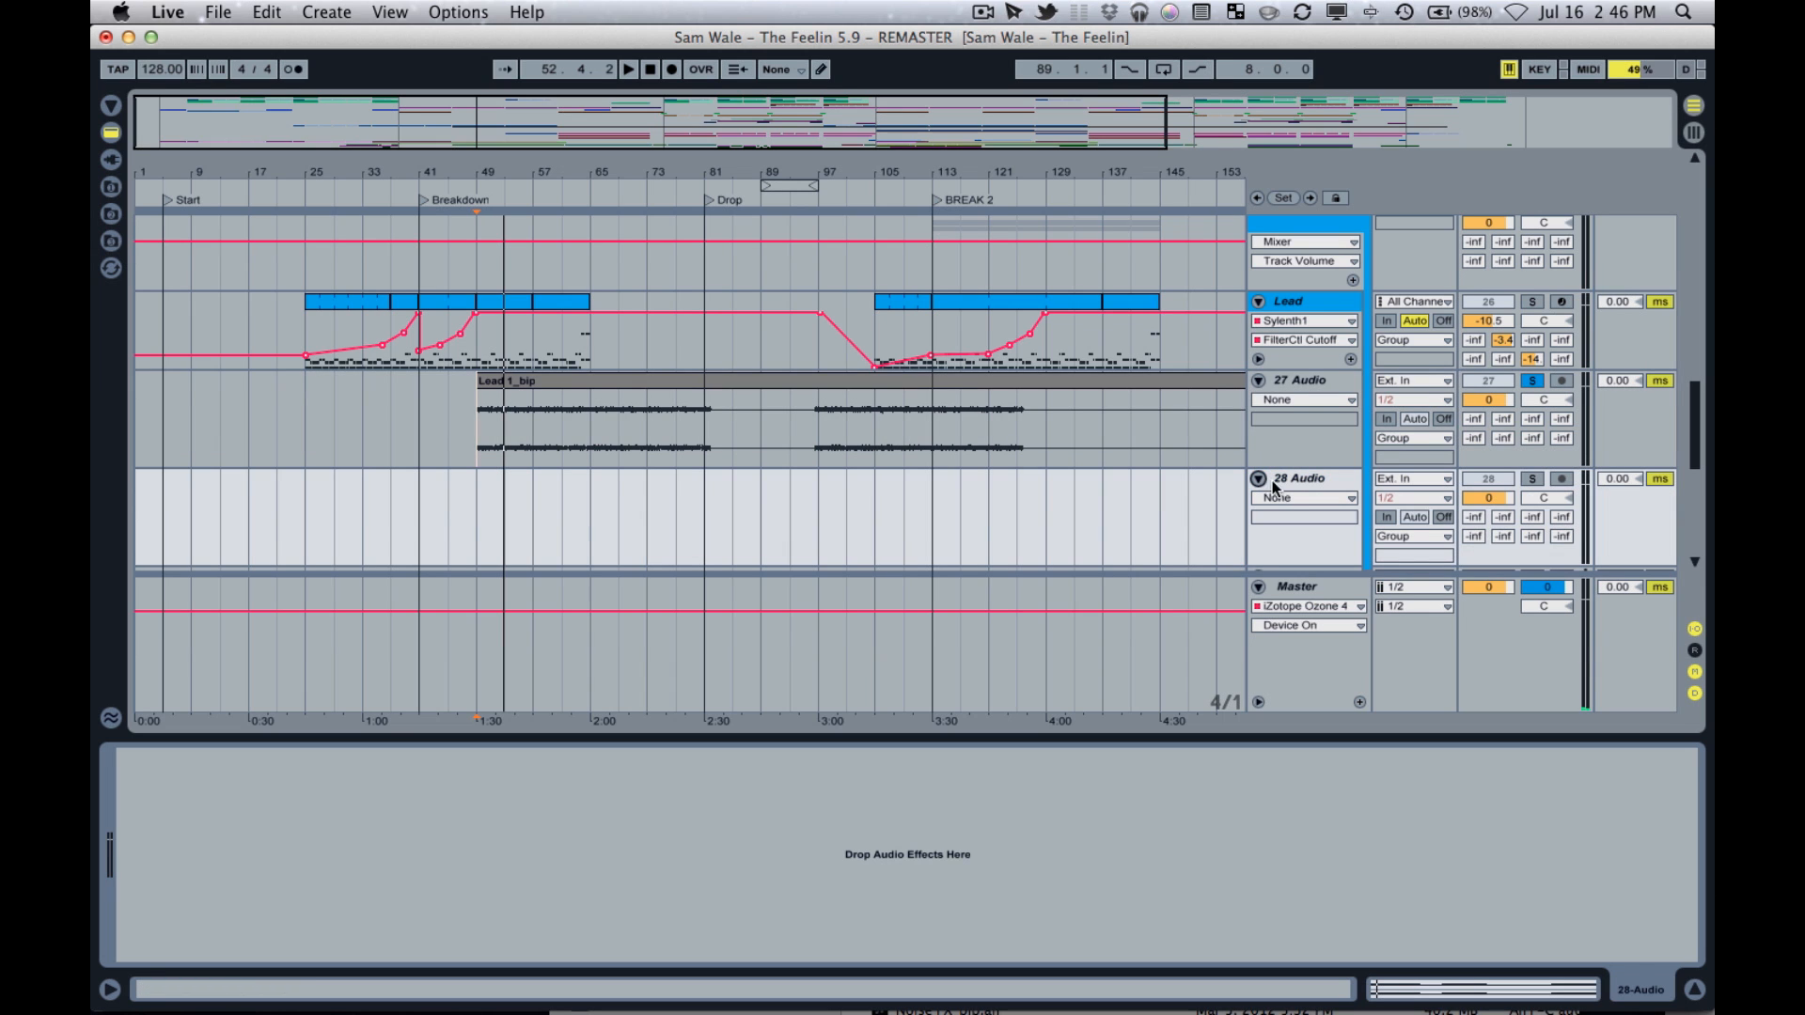
{"action": "left_click", "coordinate": [1329, 433]}
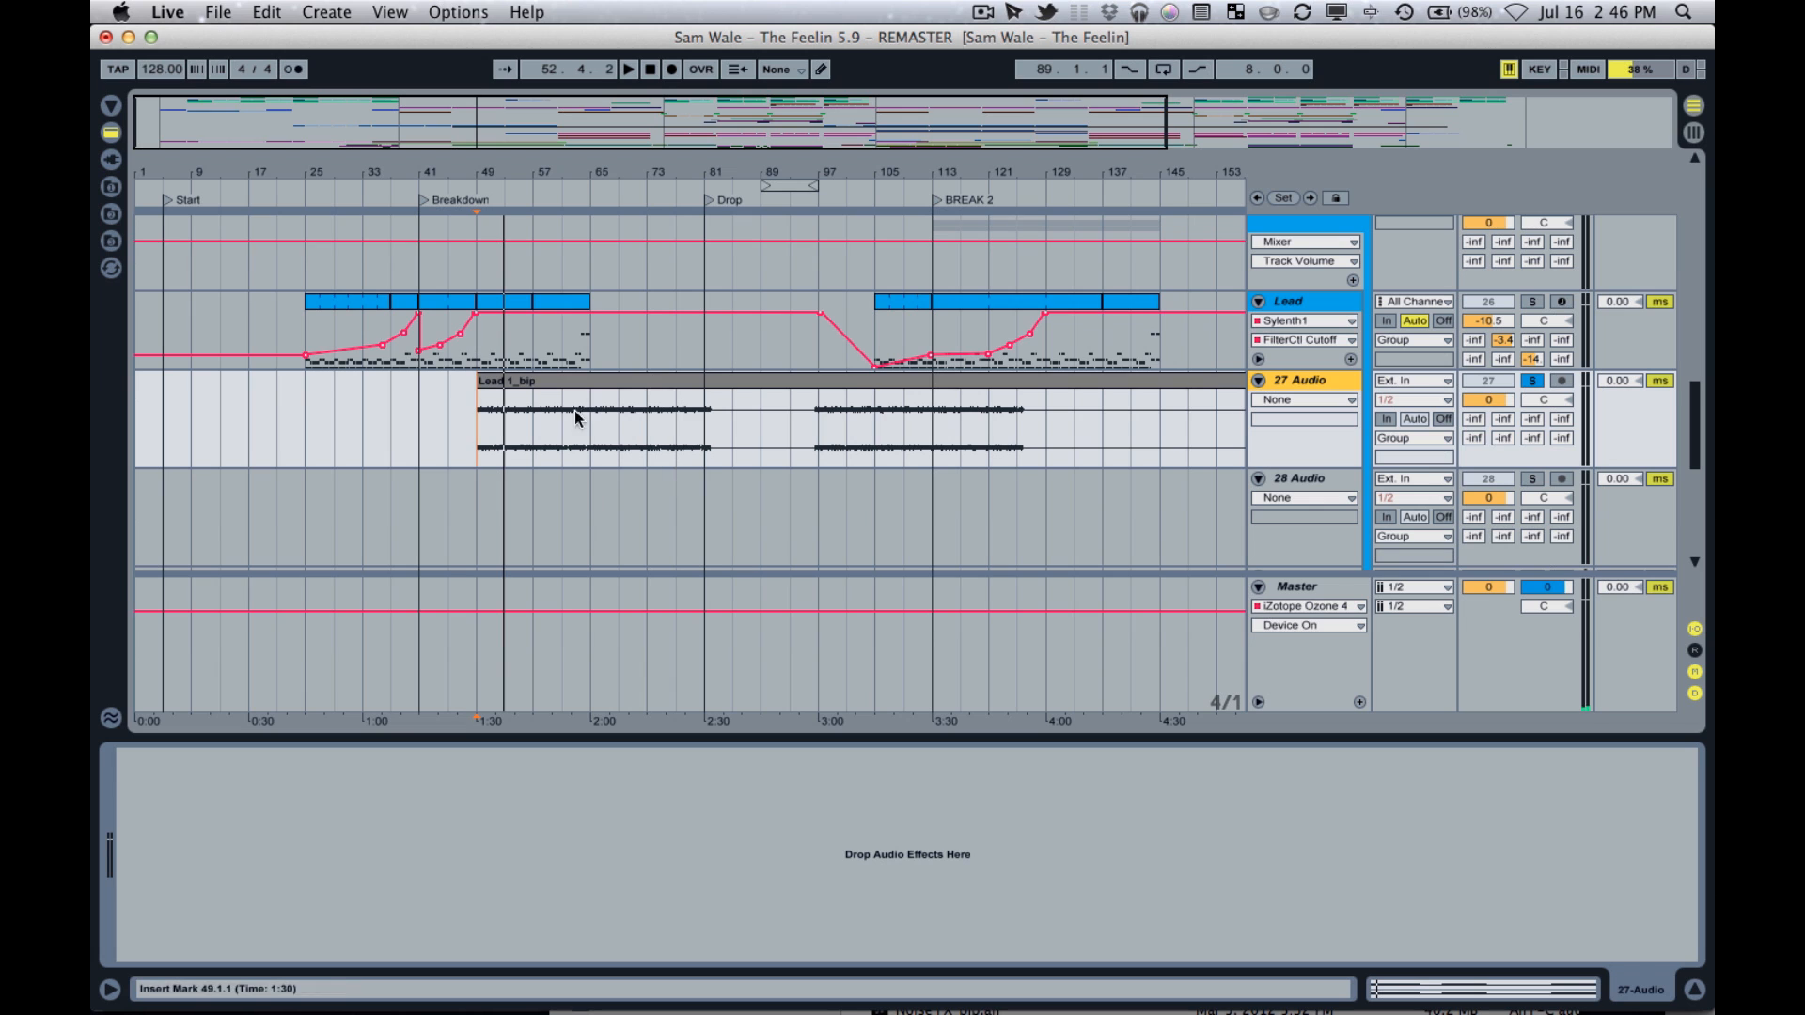
{"action": "left_click", "coordinate": [519, 420]}
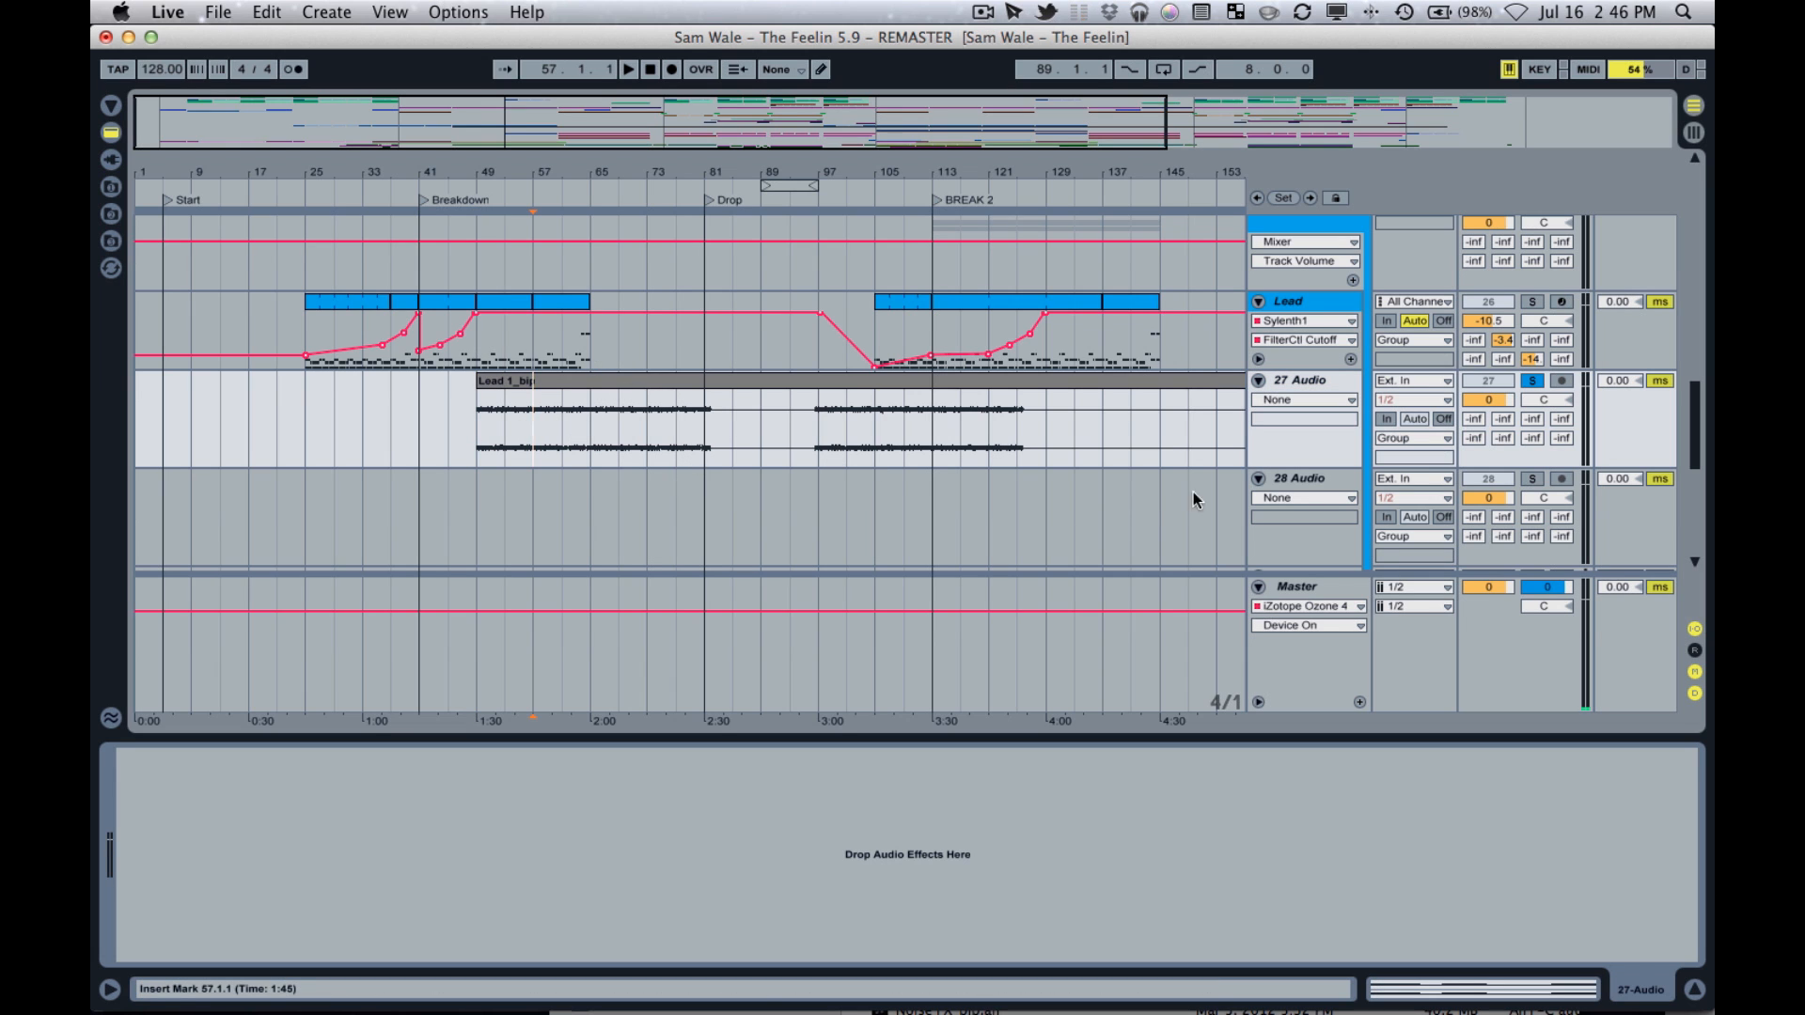
{"action": "left_click", "coordinate": [1312, 476]}
{"action": "left_click", "coordinate": [1422, 481]}
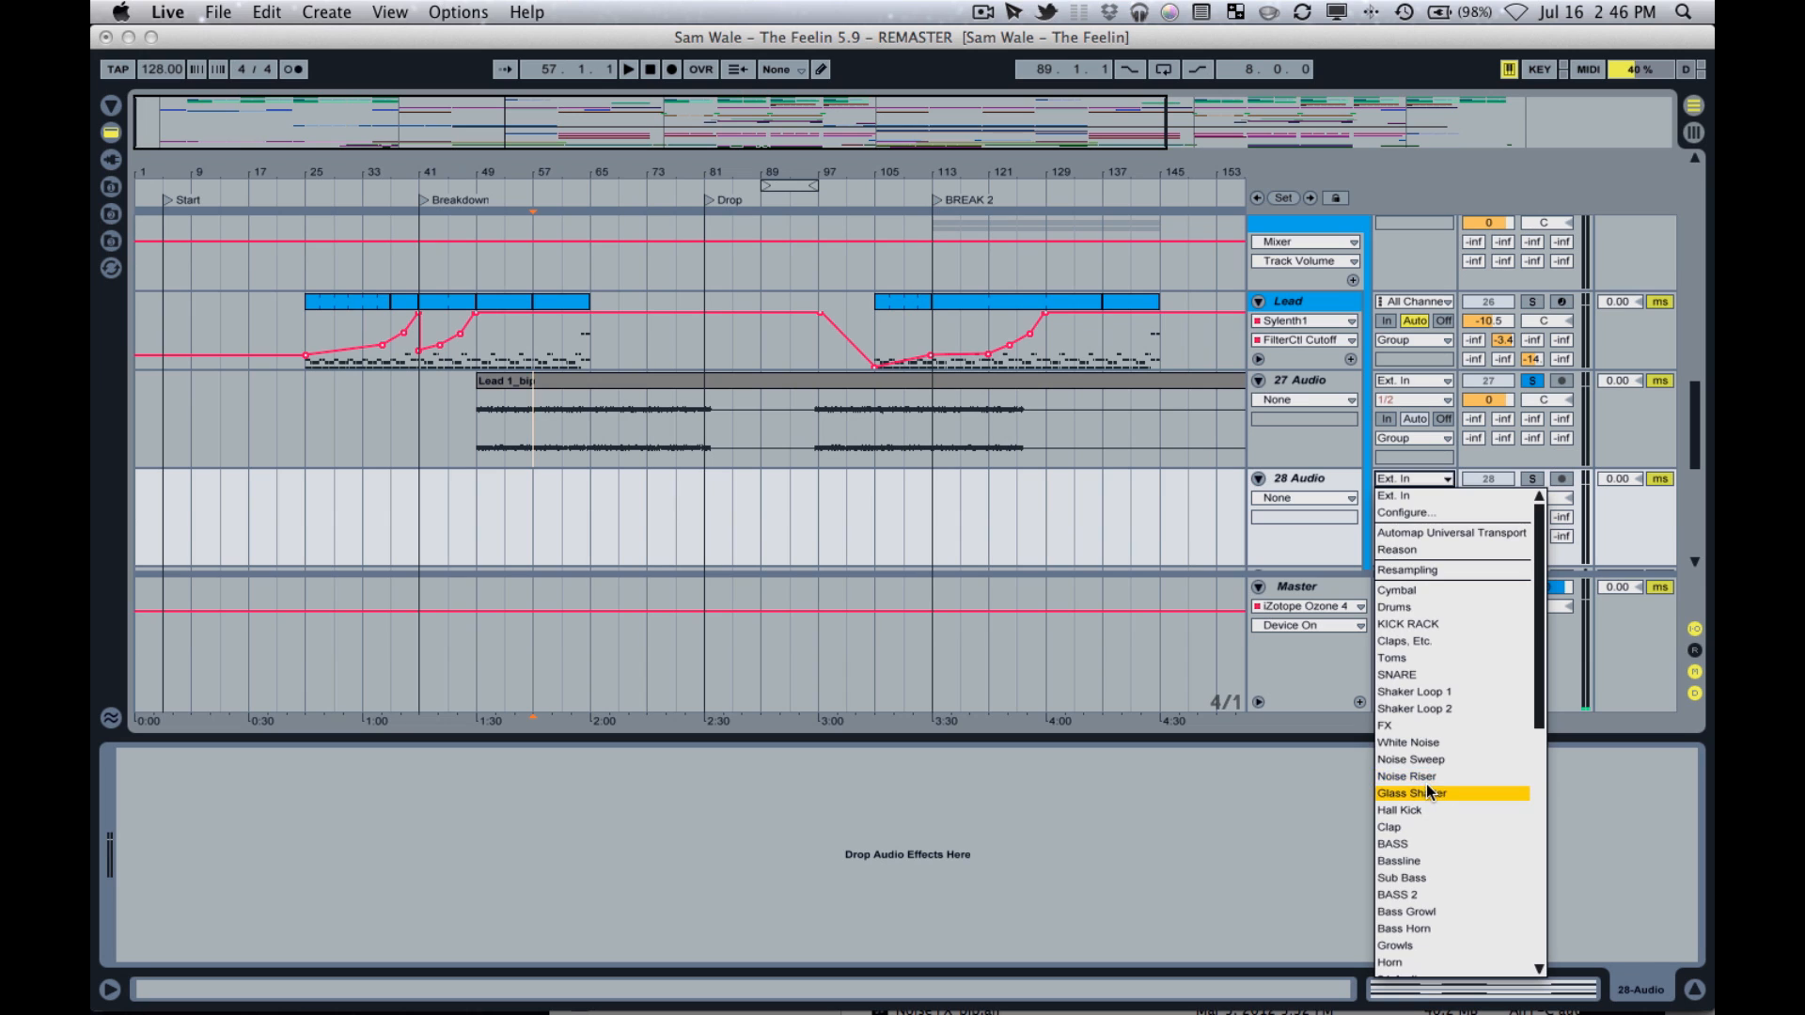
{"action": "scroll", "coordinate": [1427, 792], "scroll_direction": "down", "scroll_amount": 3}
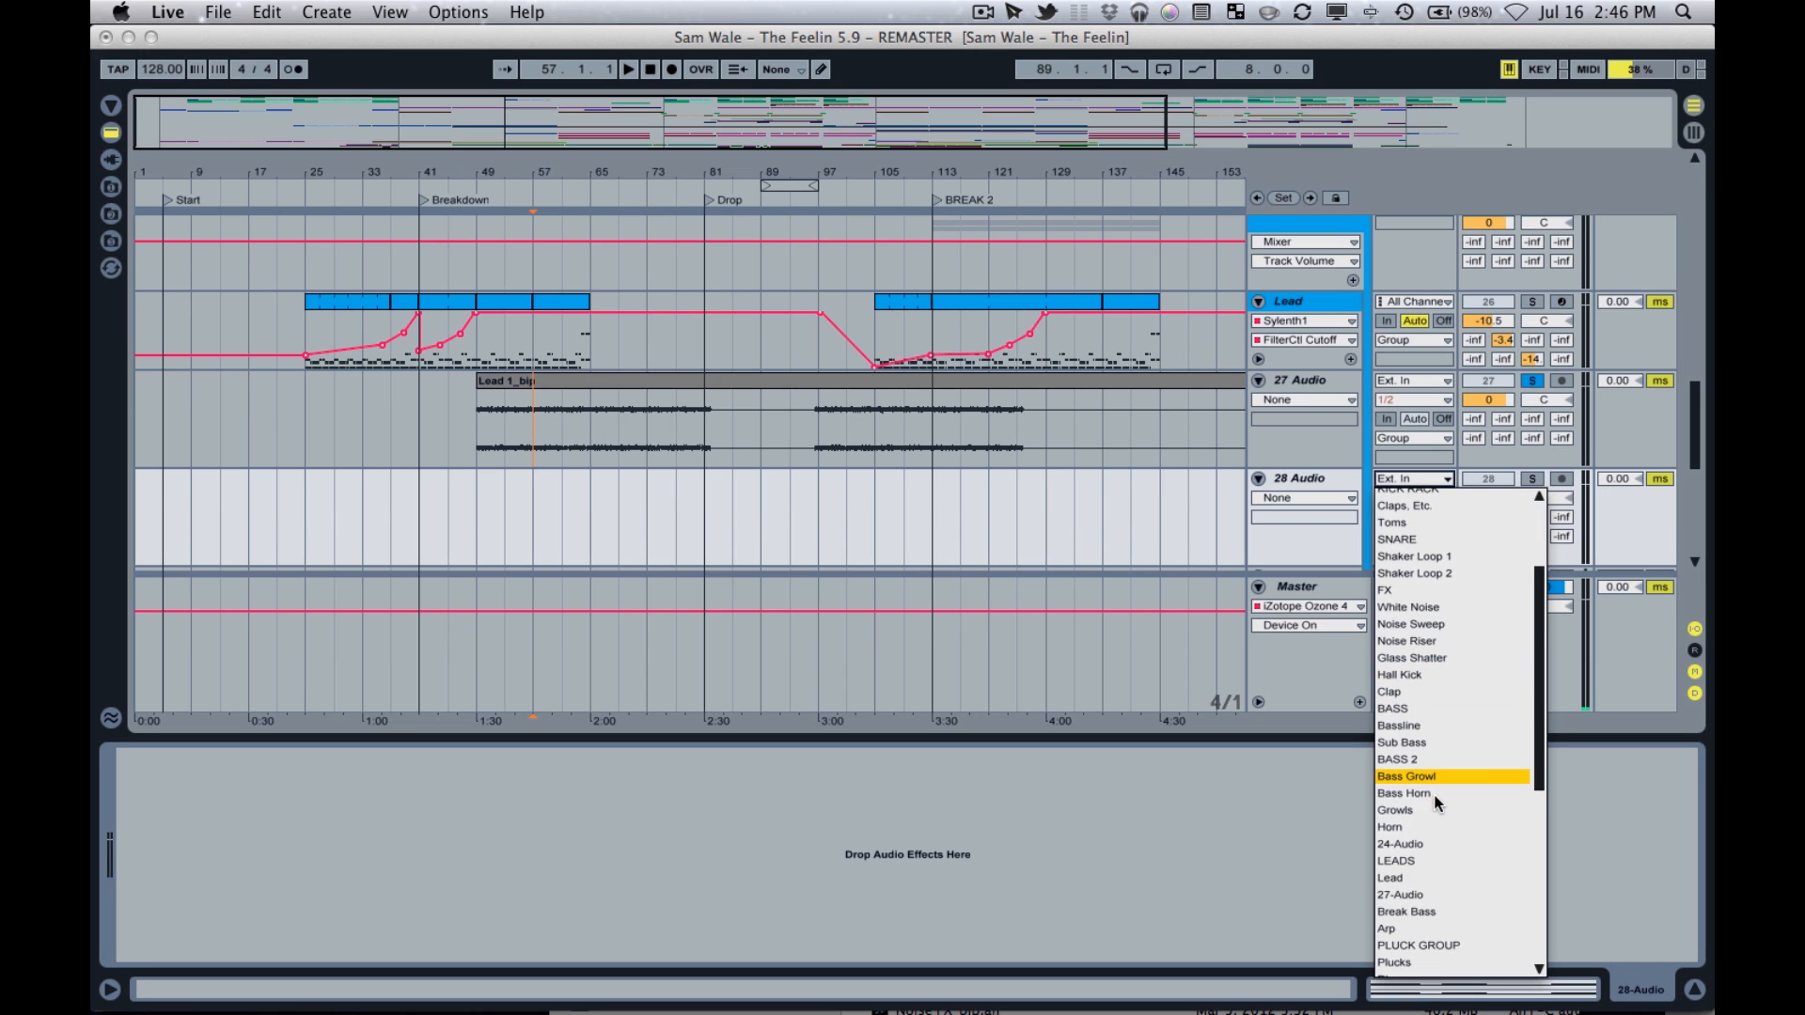
{"action": "left_click", "coordinate": [1409, 895]}
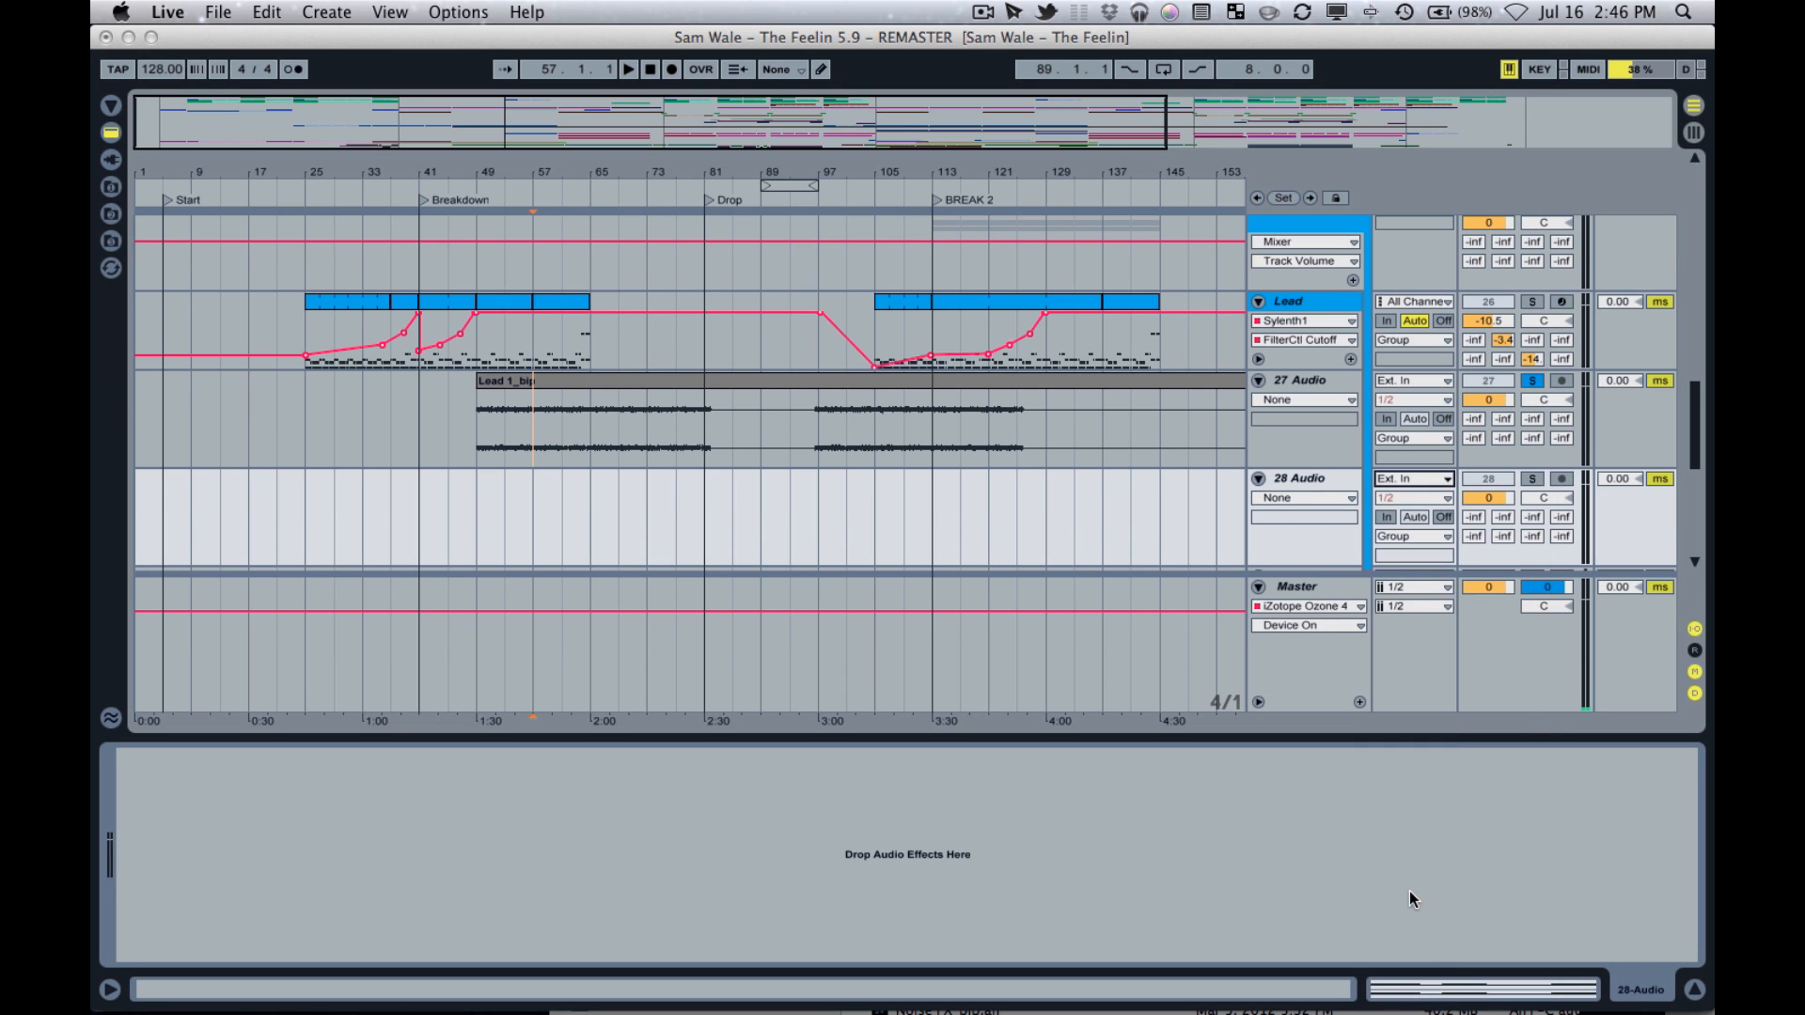
Arm and solo the 28 Audio track, and place the insert marker at bar 49 on it.
{"action": "left_click", "coordinate": [1307, 477]}
{"action": "left_click", "coordinate": [1562, 480]}
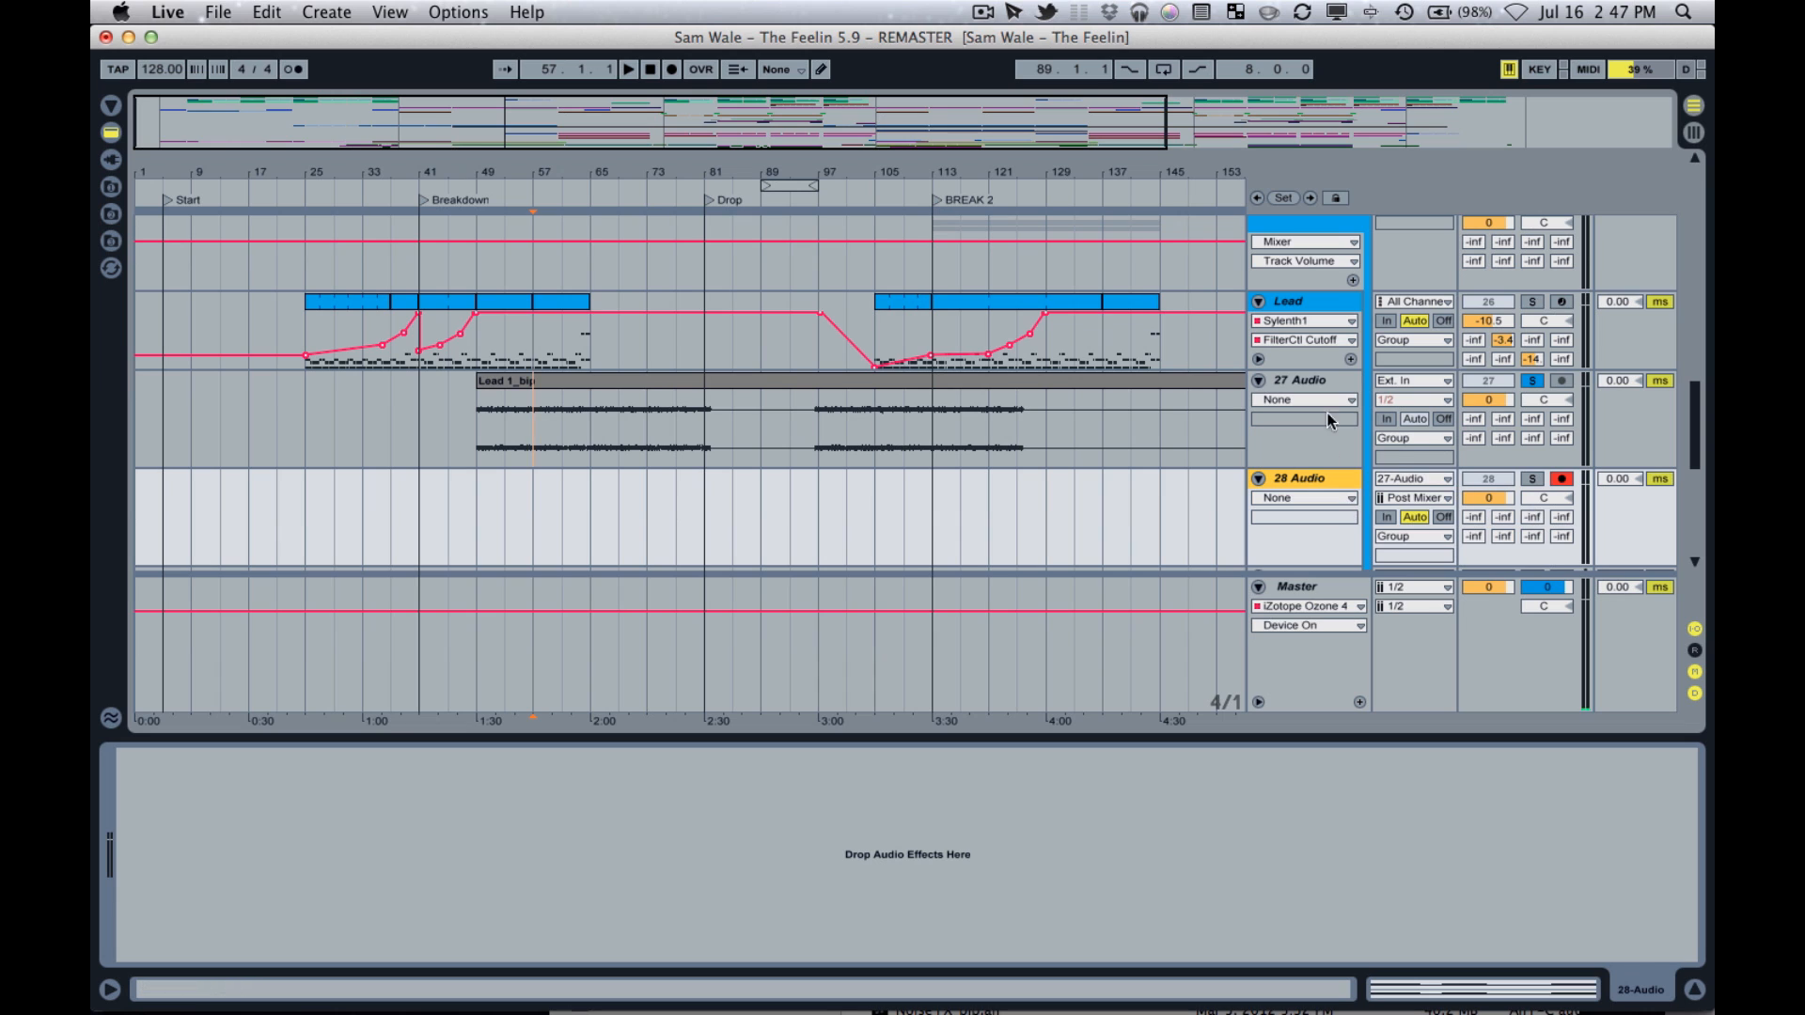
{"action": "left_click", "coordinate": [1532, 481]}
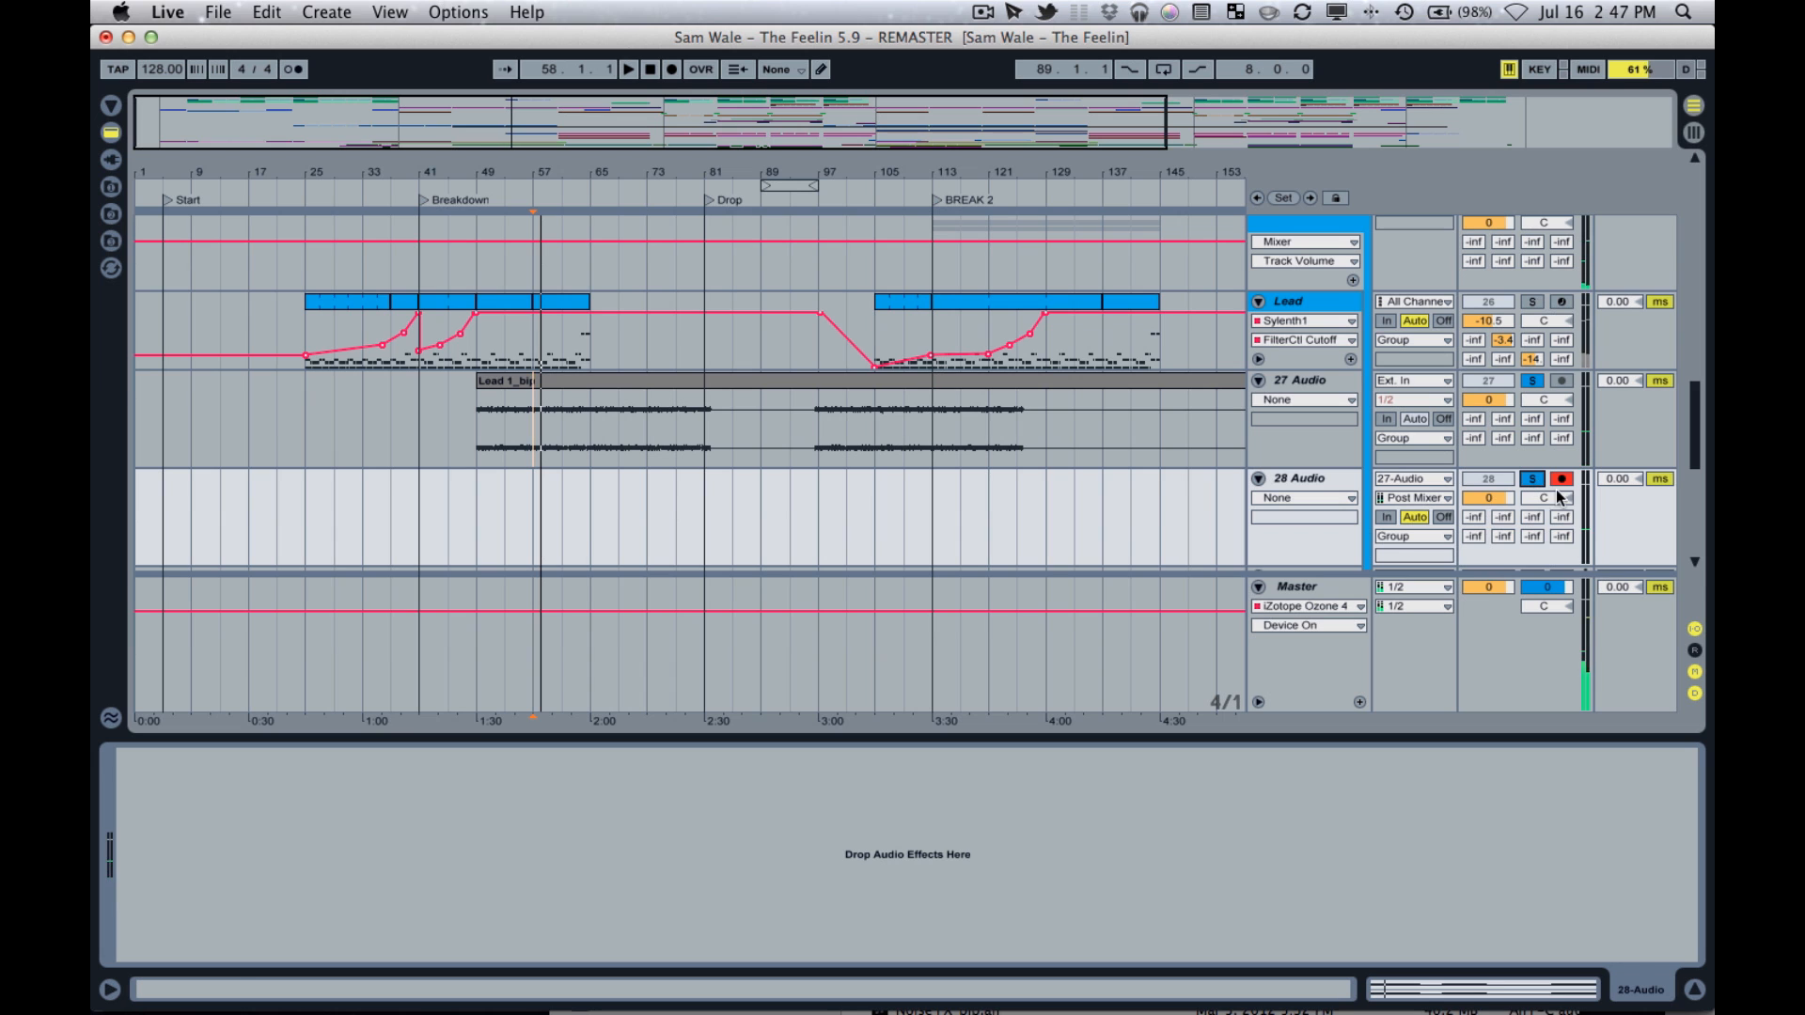
{"action": "left_click", "coordinate": [487, 482]}
Load the Melodyne editor VST from the plug-in devices onto the 28 Audio track.
{"action": "left_click", "coordinate": [111, 103]}
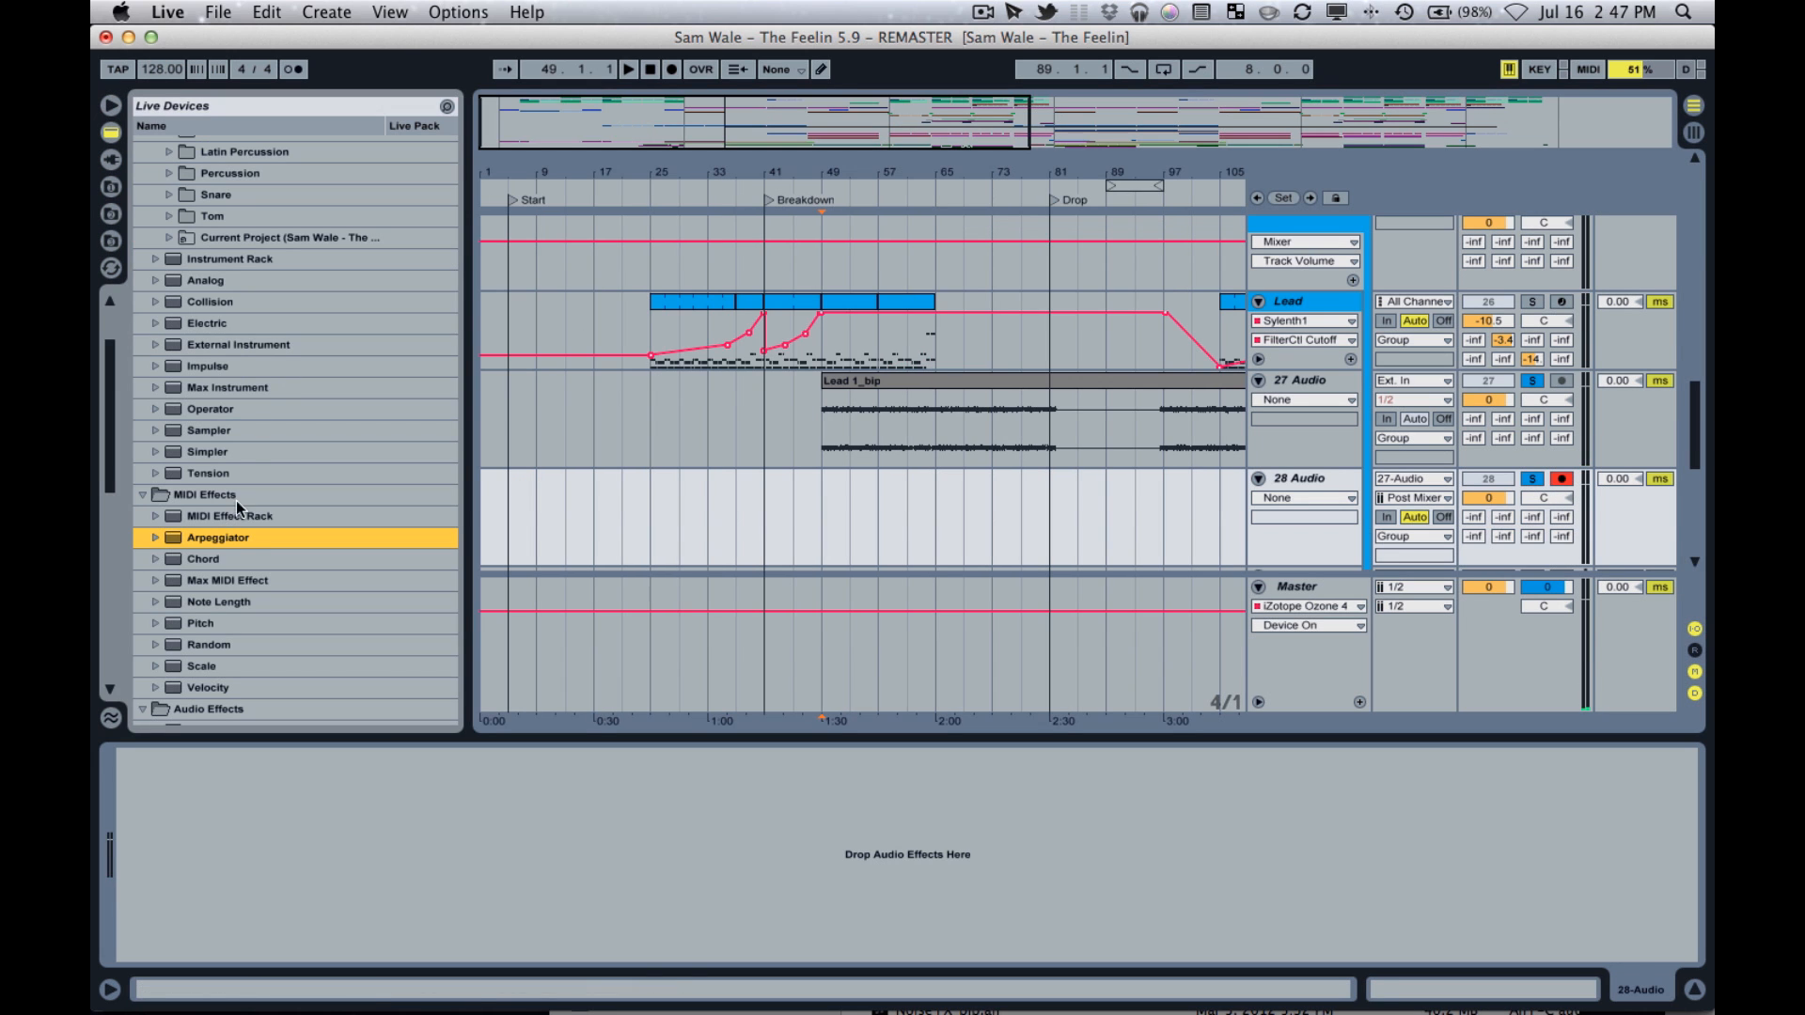
{"action": "left_click", "coordinate": [111, 160]}
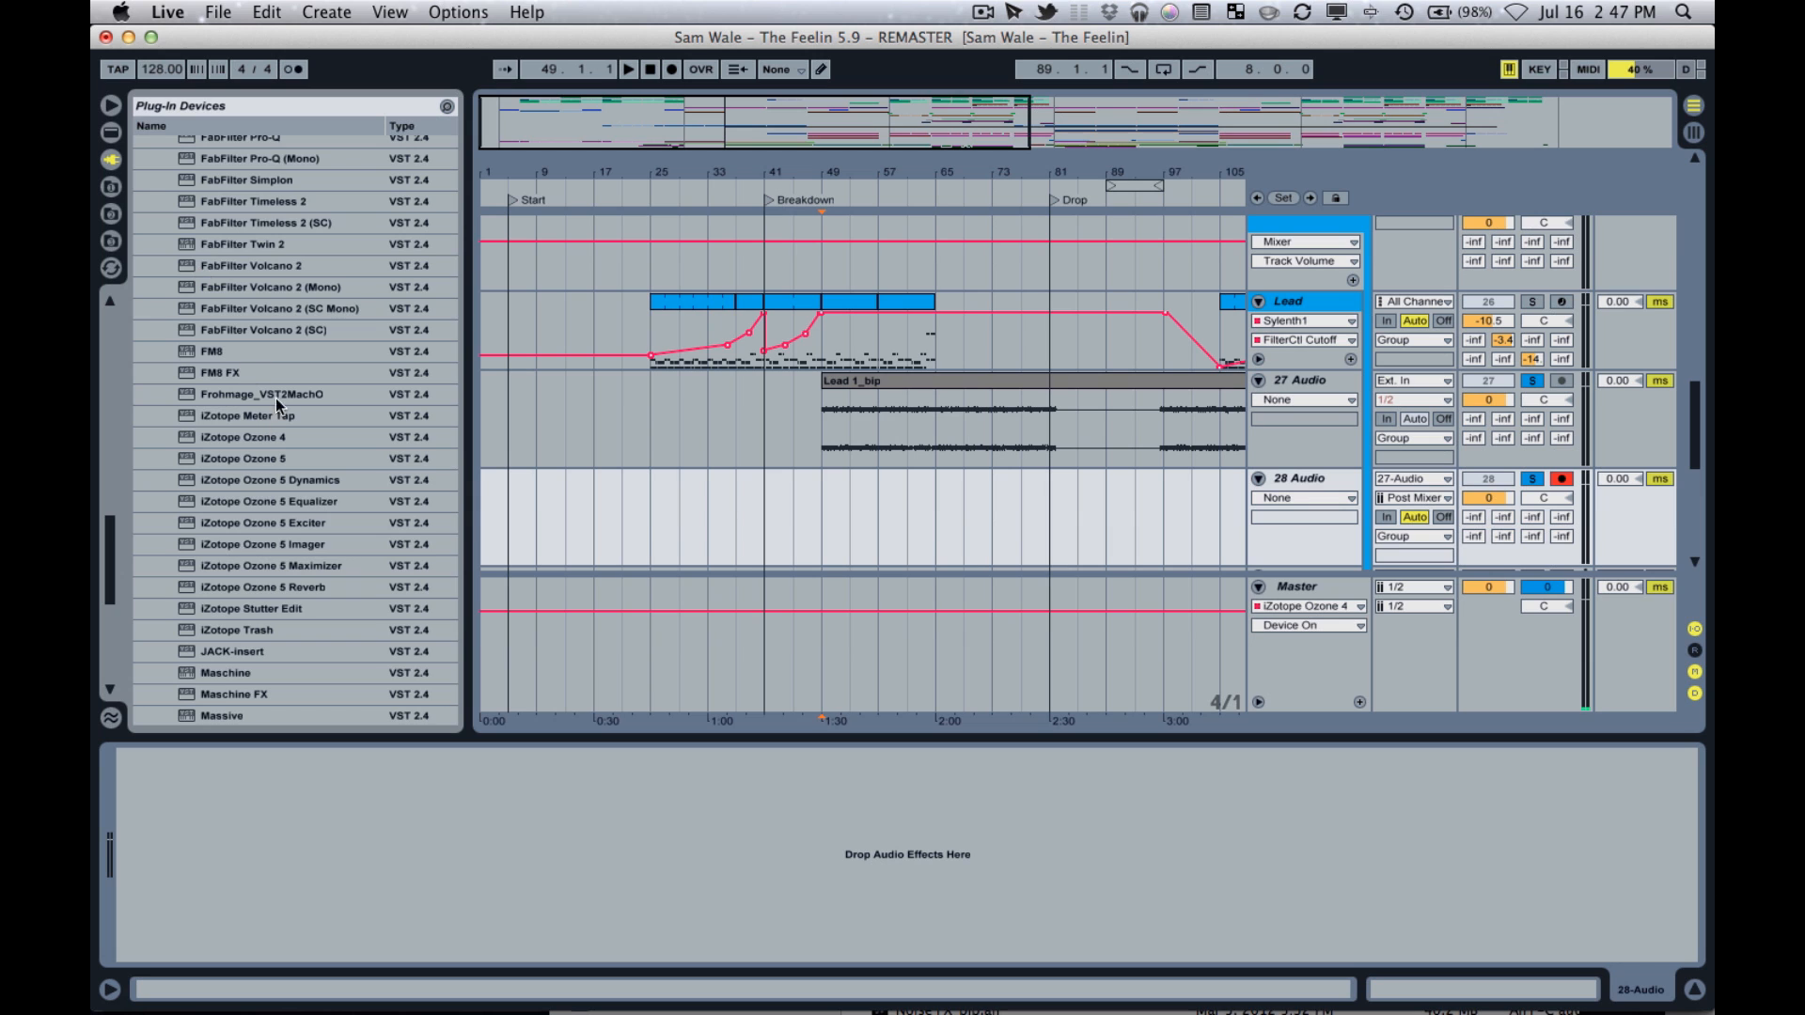
{"action": "scroll", "coordinate": [282, 407], "scroll_direction": "down", "scroll_amount": 5}
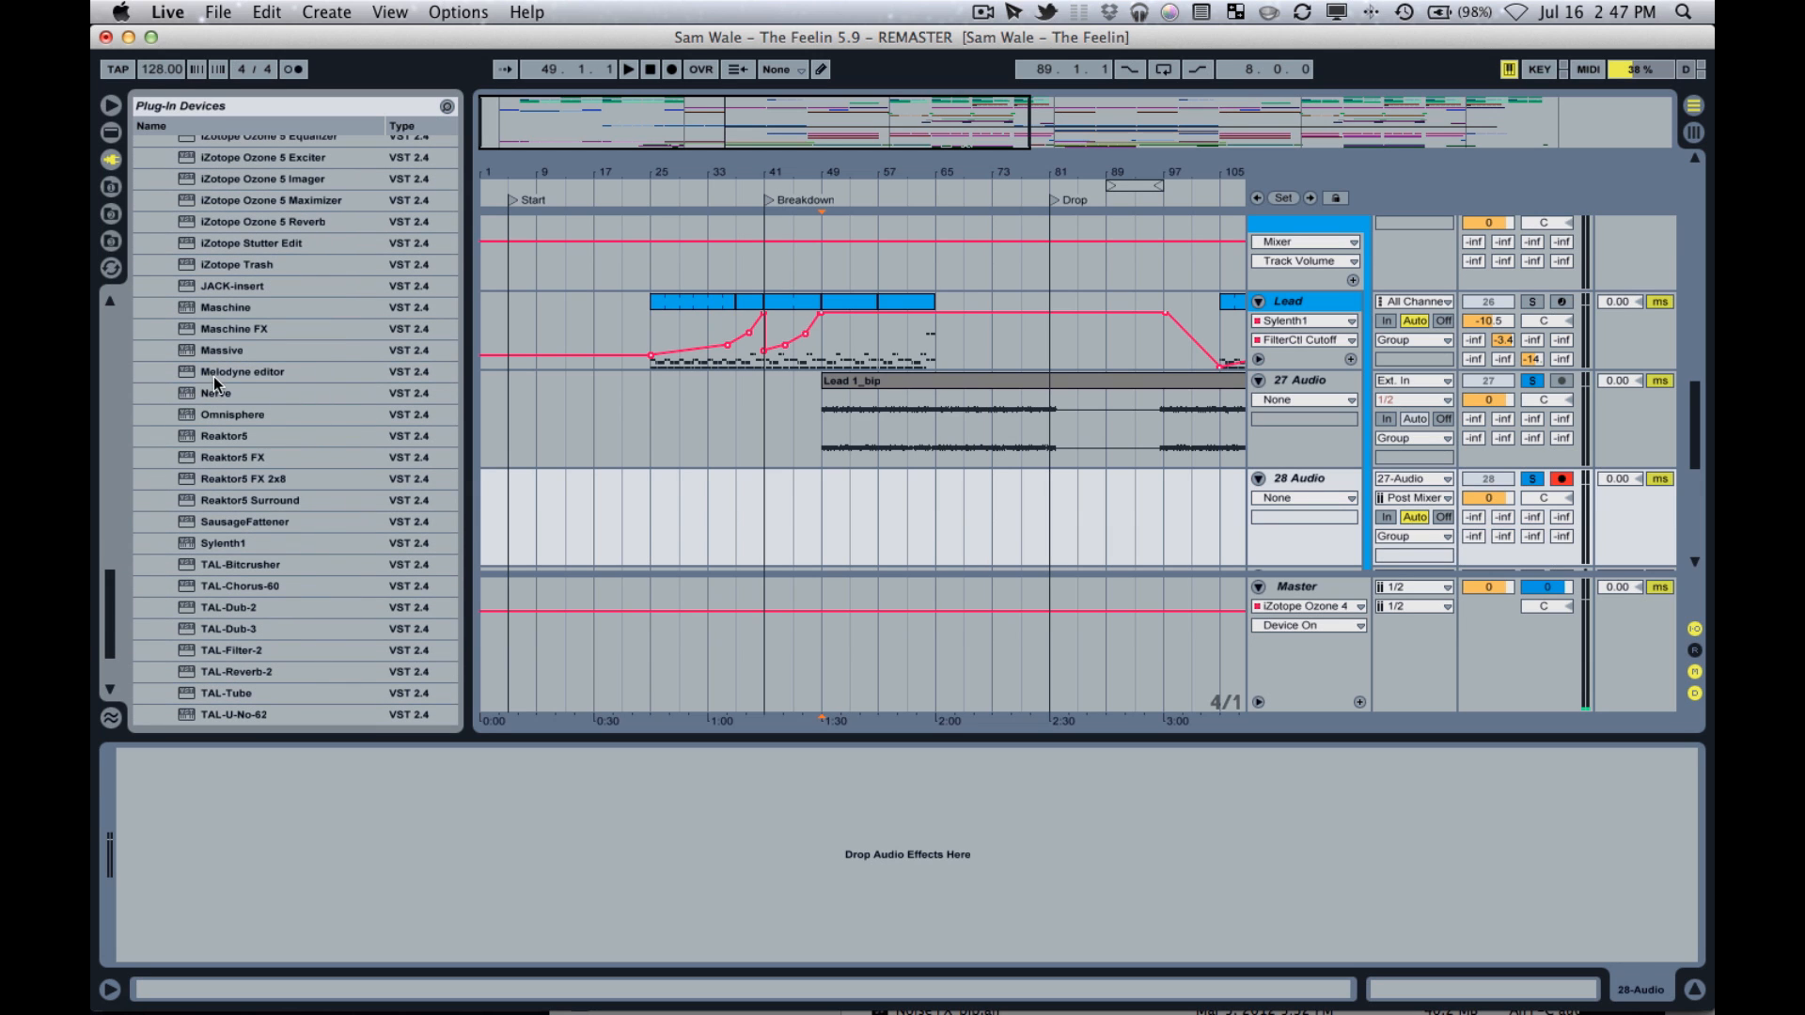
{"action": "left_click_drag", "start_coordinate": [212, 376], "coordinate": [1317, 489]}
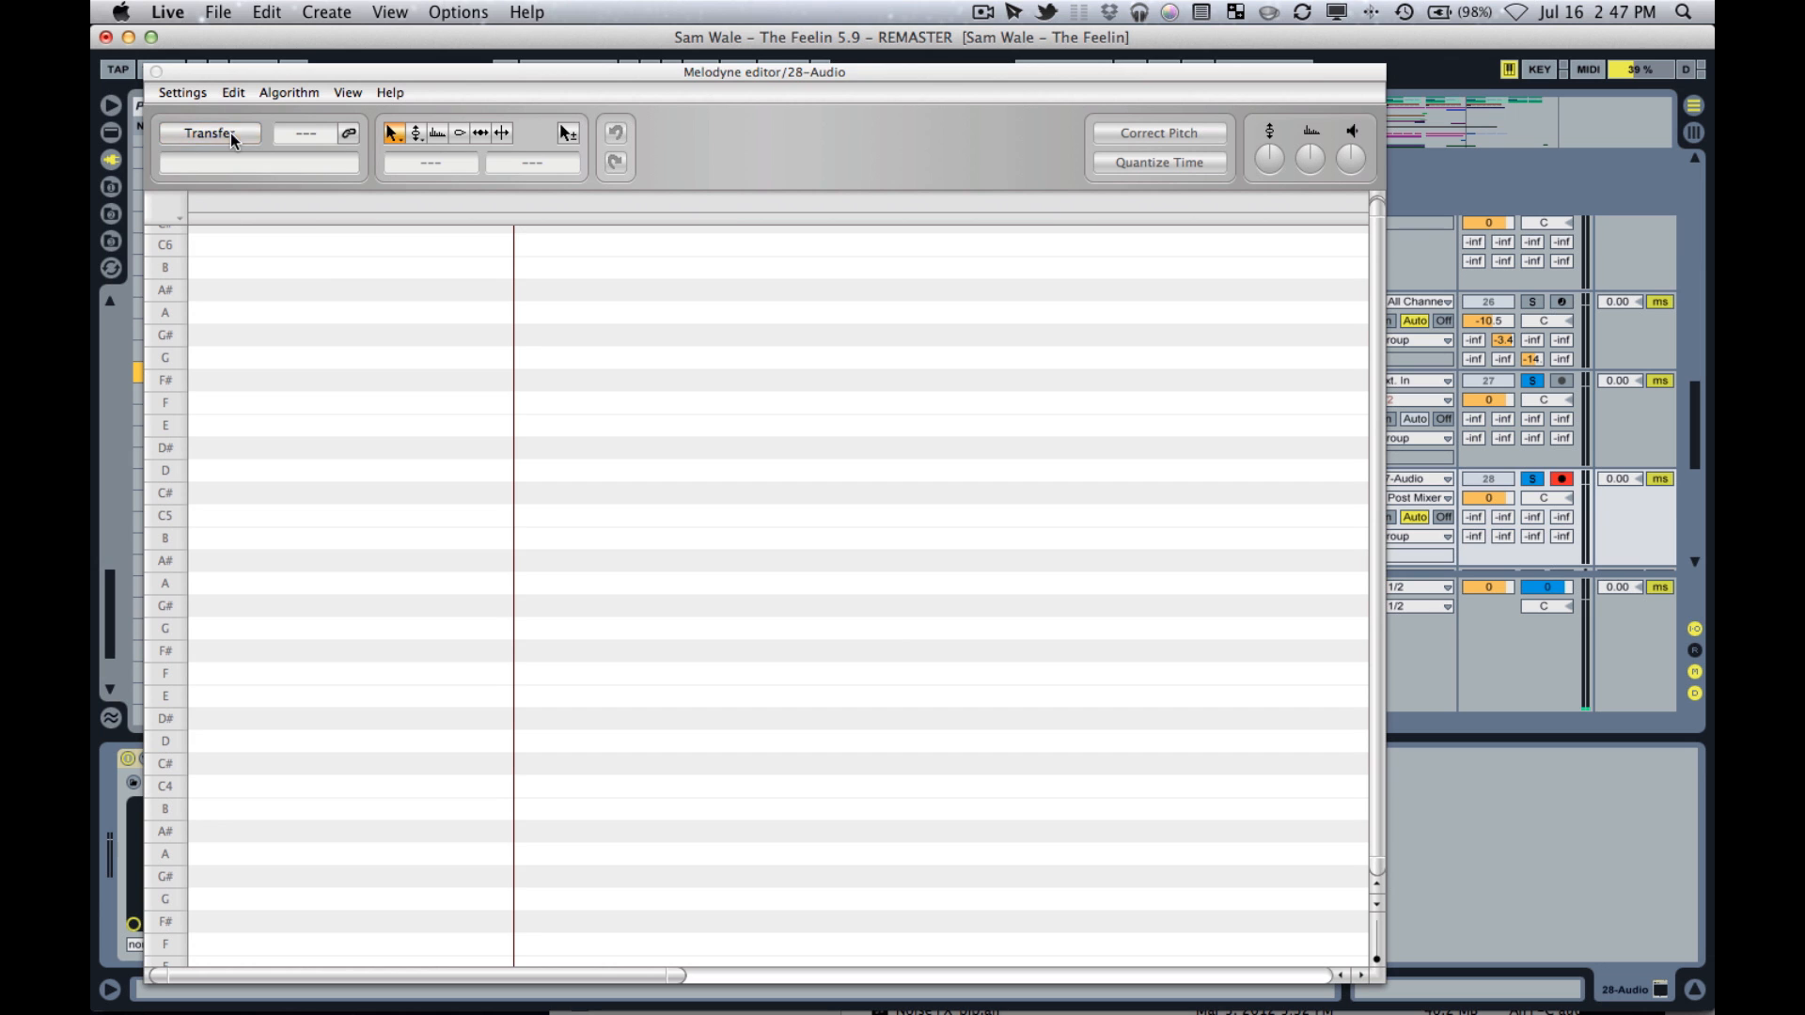
Enable Transfer in Melodyne editor and move its window down to uncover the arrangement tracks.
{"action": "left_click", "coordinate": [229, 132]}
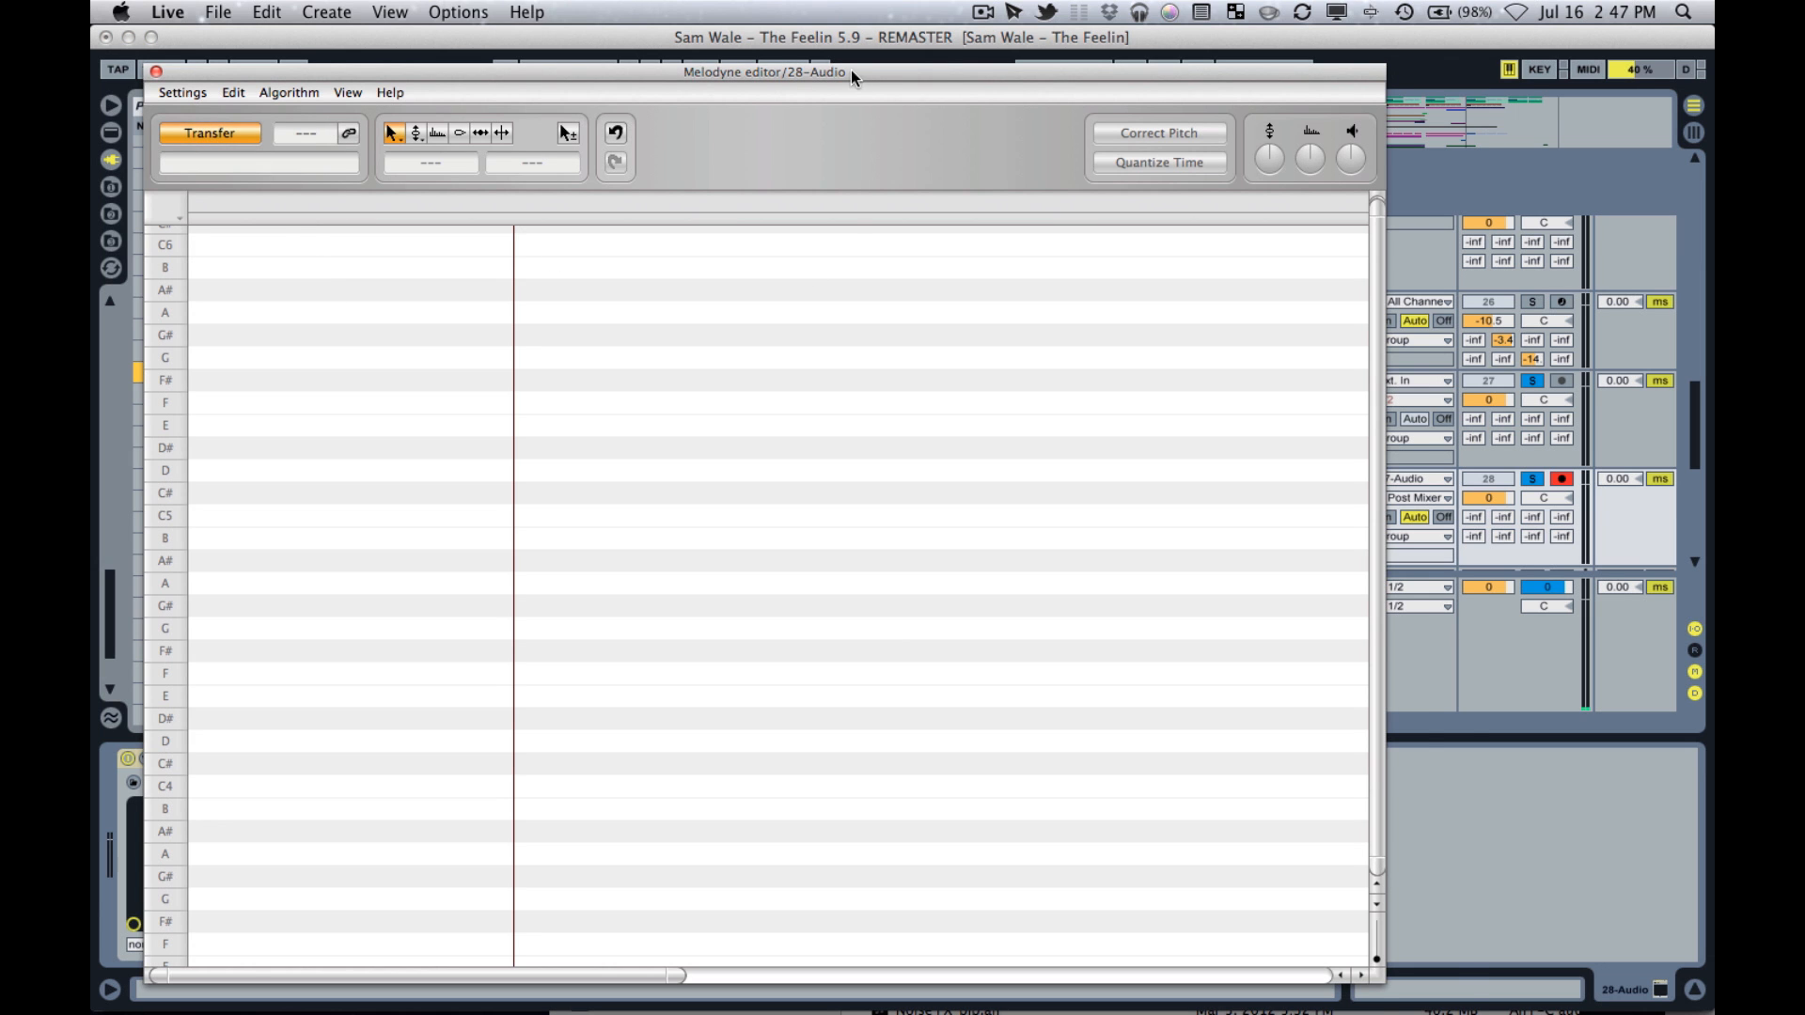
{"action": "left_click_drag", "start_coordinate": [850, 70], "coordinate": [935, 594]}
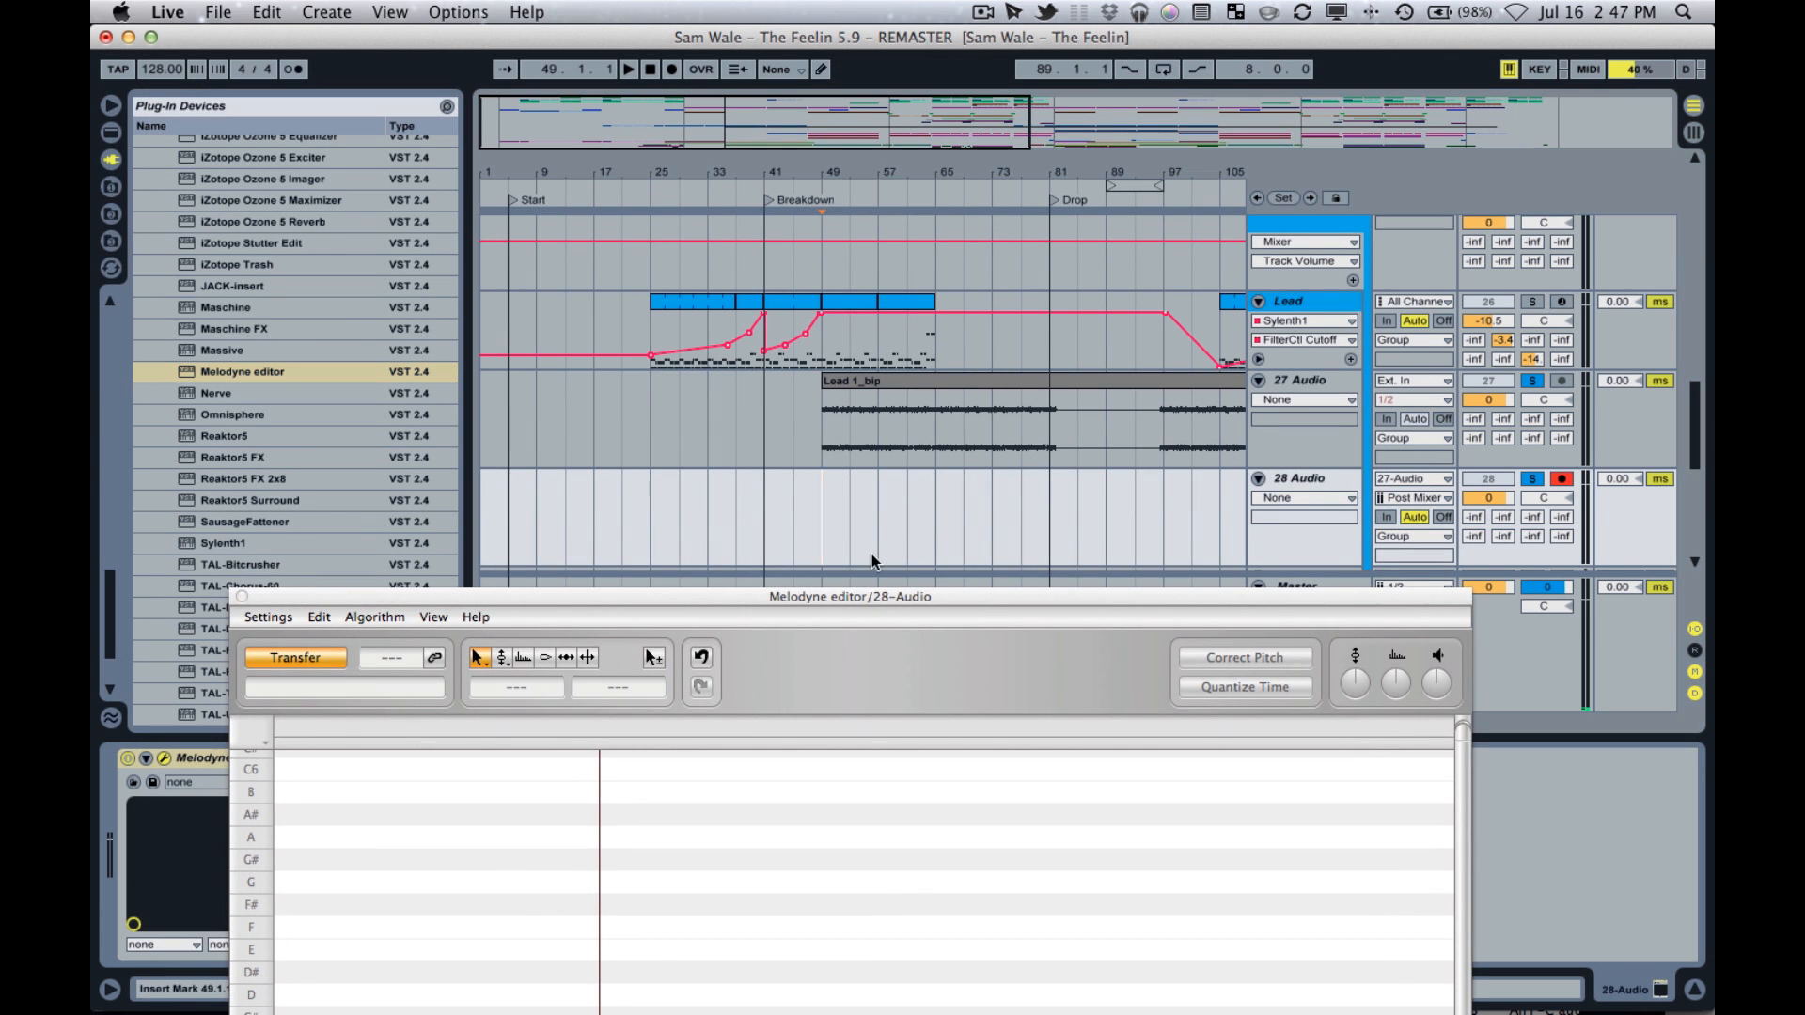
{"action": "left_click_drag", "start_coordinate": [917, 596], "coordinate": [918, 296]}
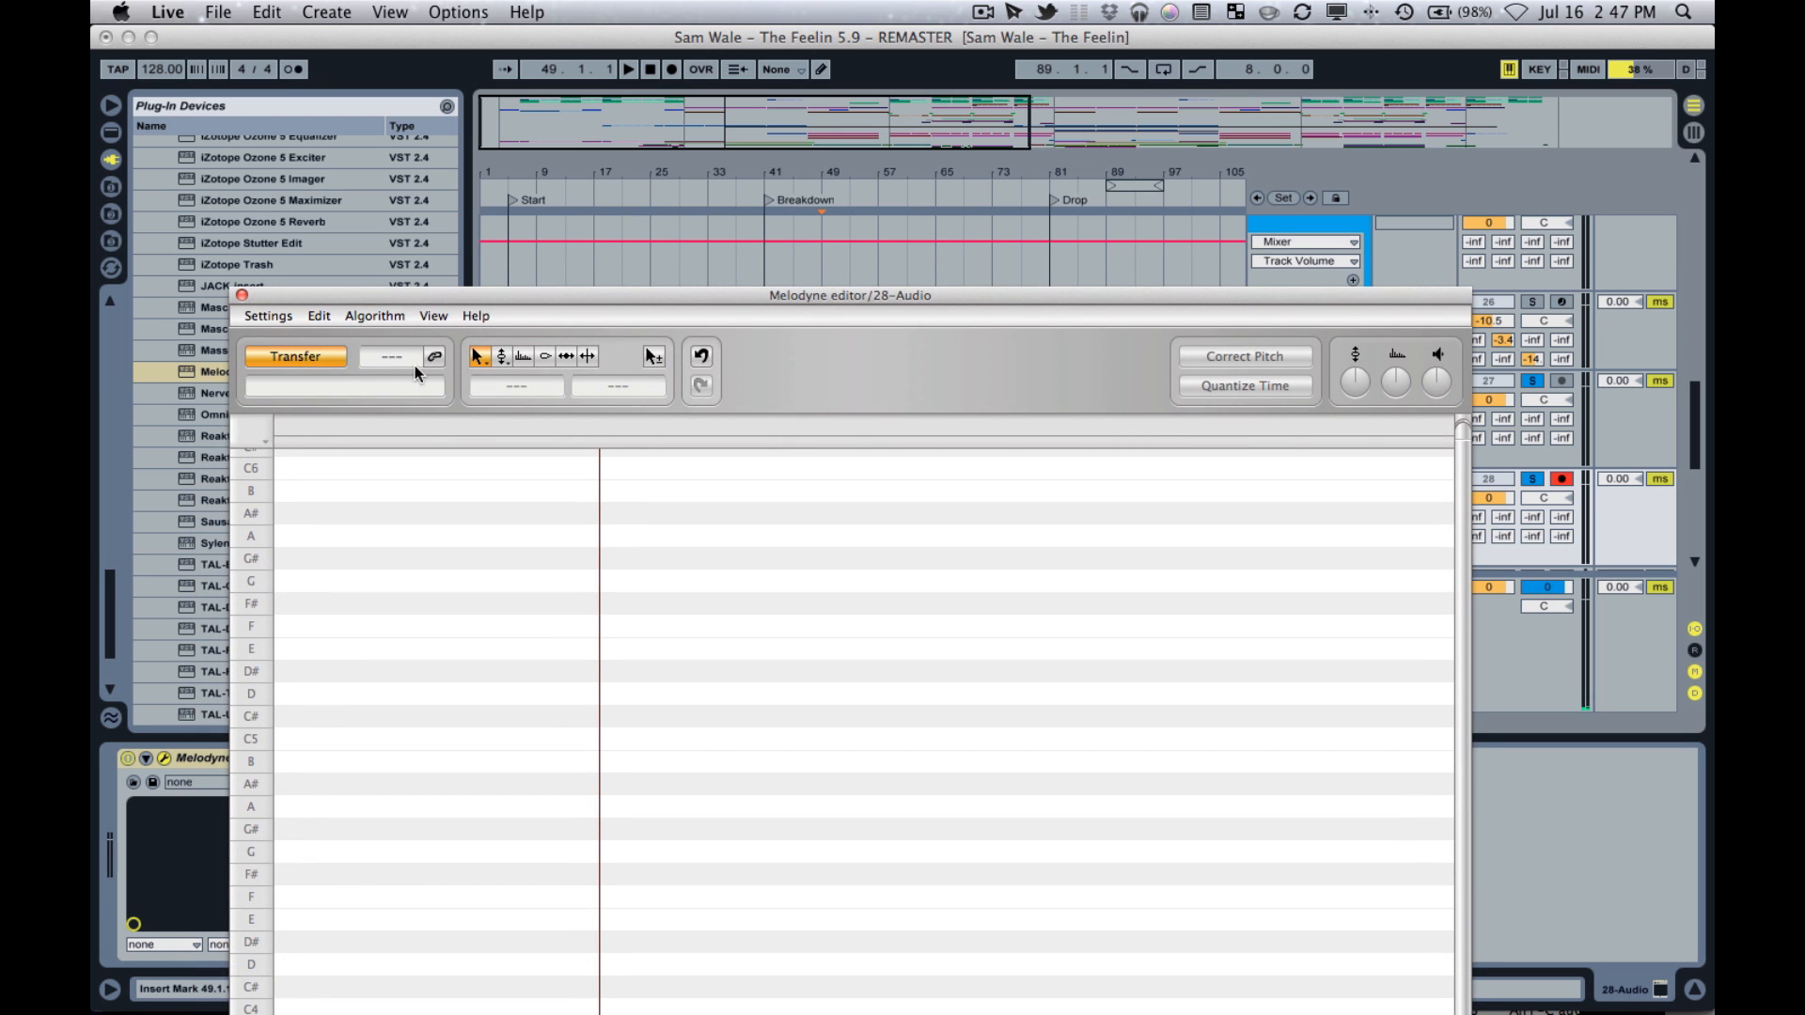
{"action": "left_click_drag", "start_coordinate": [530, 286], "coordinate": [685, 95]}
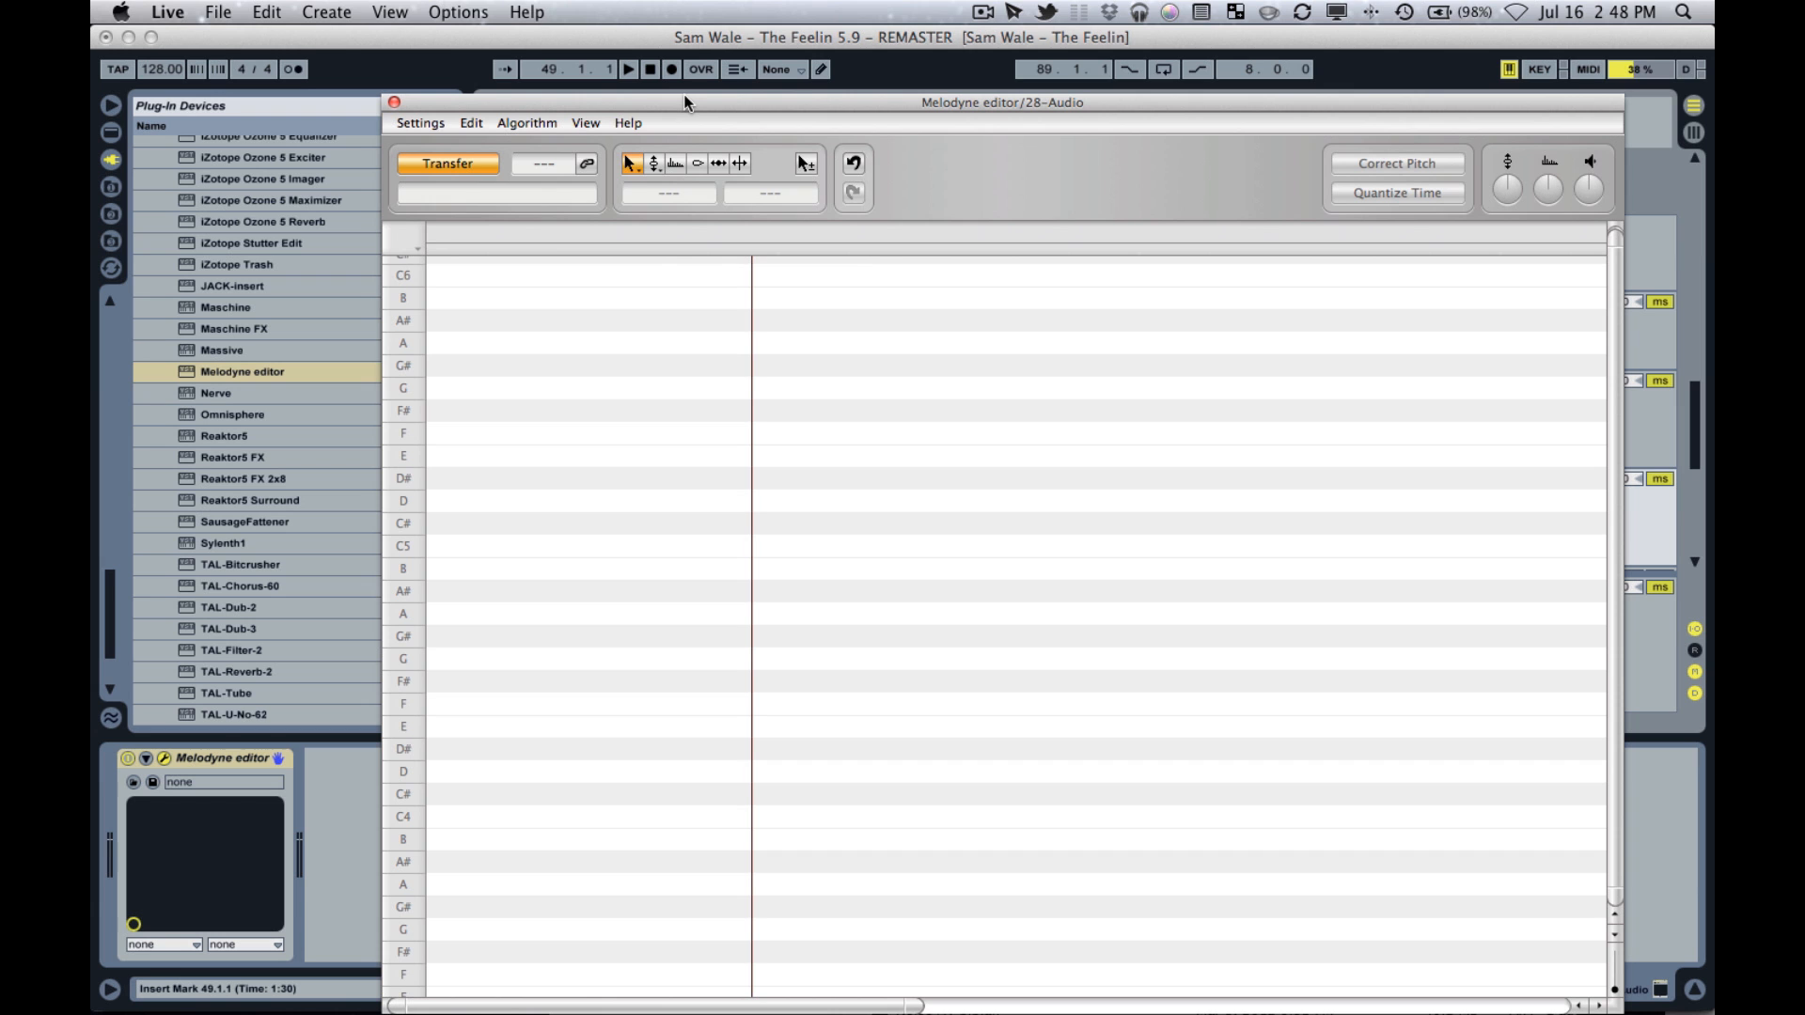
{"action": "left_click_drag", "start_coordinate": [685, 102], "coordinate": [677, 111]}
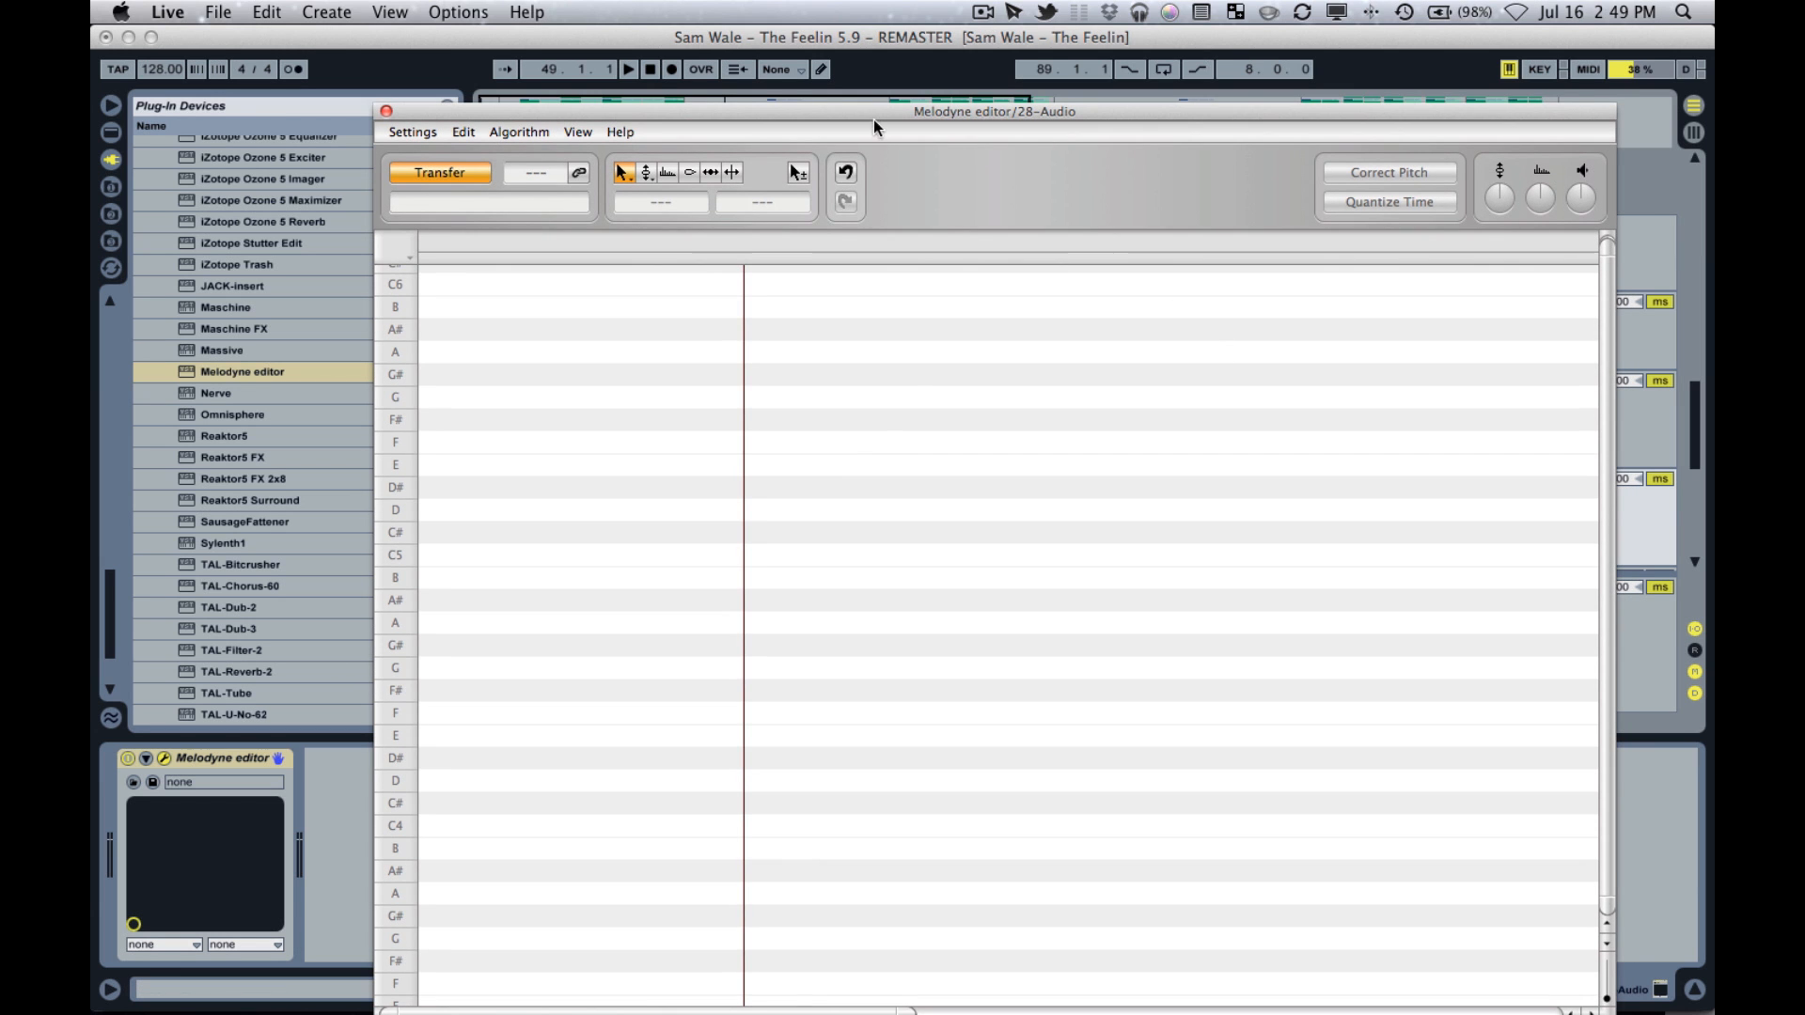
{"action": "left_click_drag", "start_coordinate": [873, 121], "coordinate": [963, 544]}
Place the insert marker at bar 49, at the start of the Lead 1_bip clip on 27 Audio.
{"action": "left_click", "coordinate": [844, 381]}
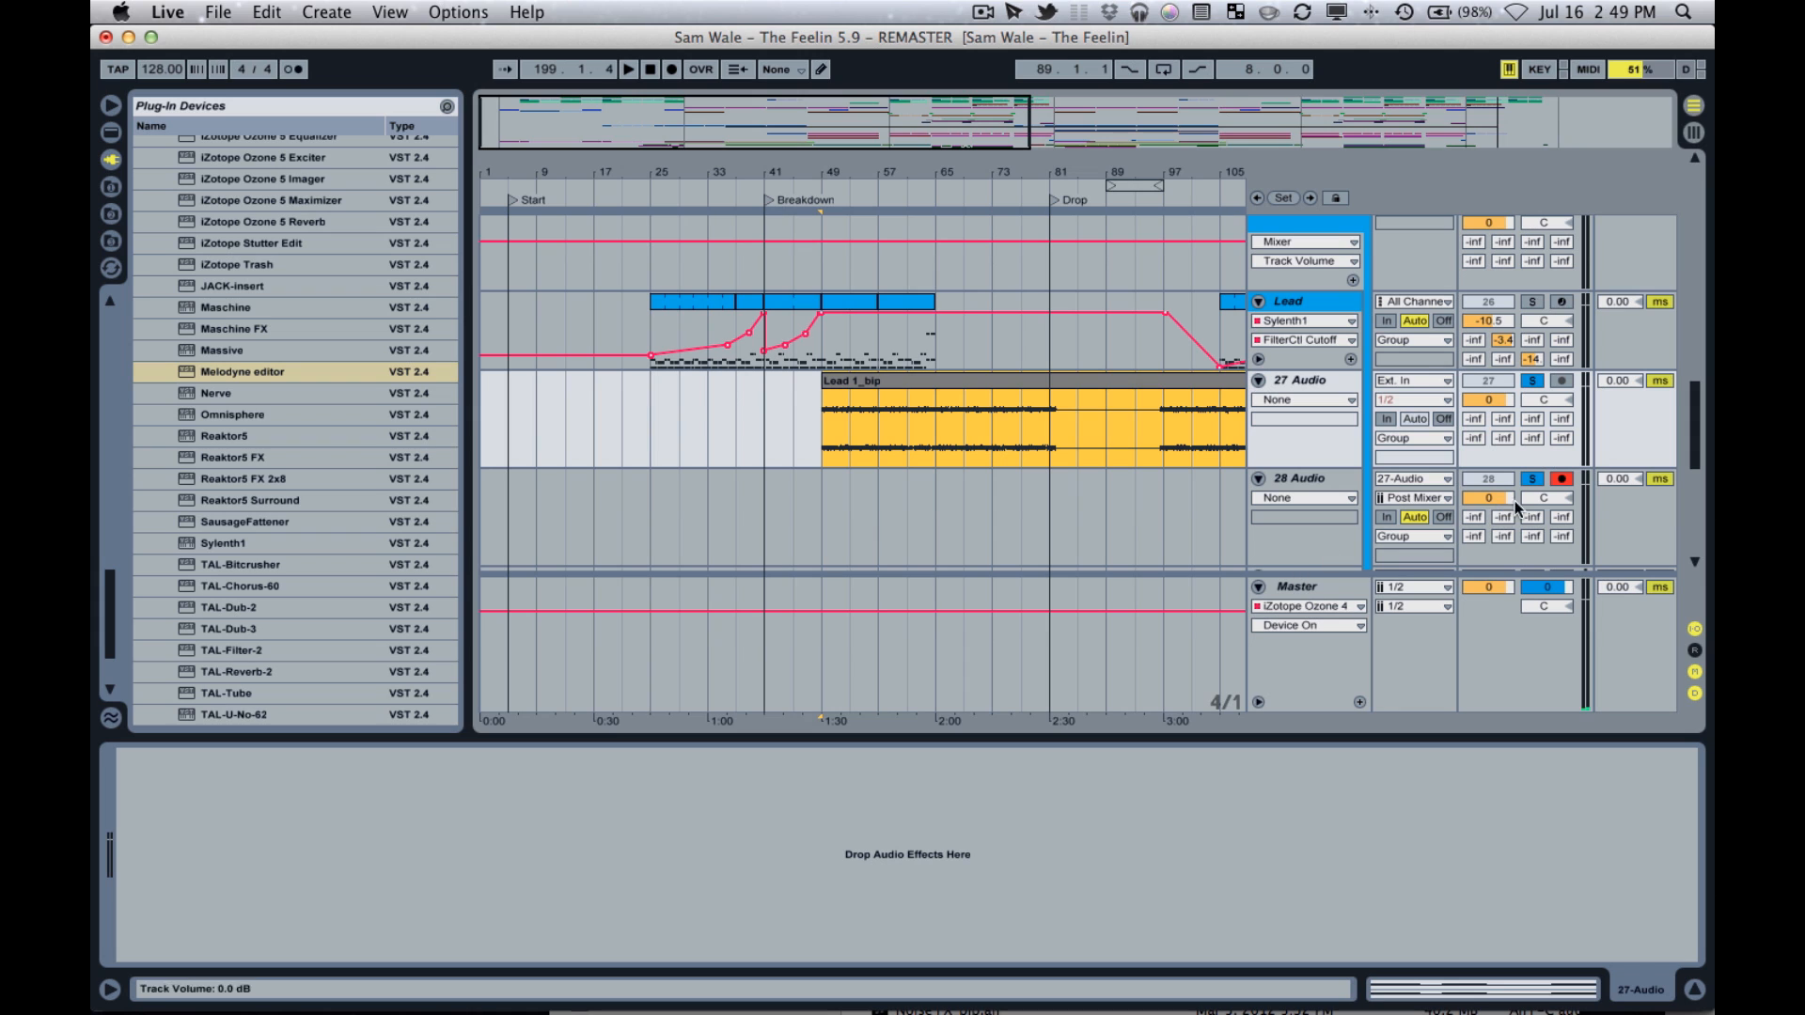
{"action": "left_click", "coordinate": [818, 508]}
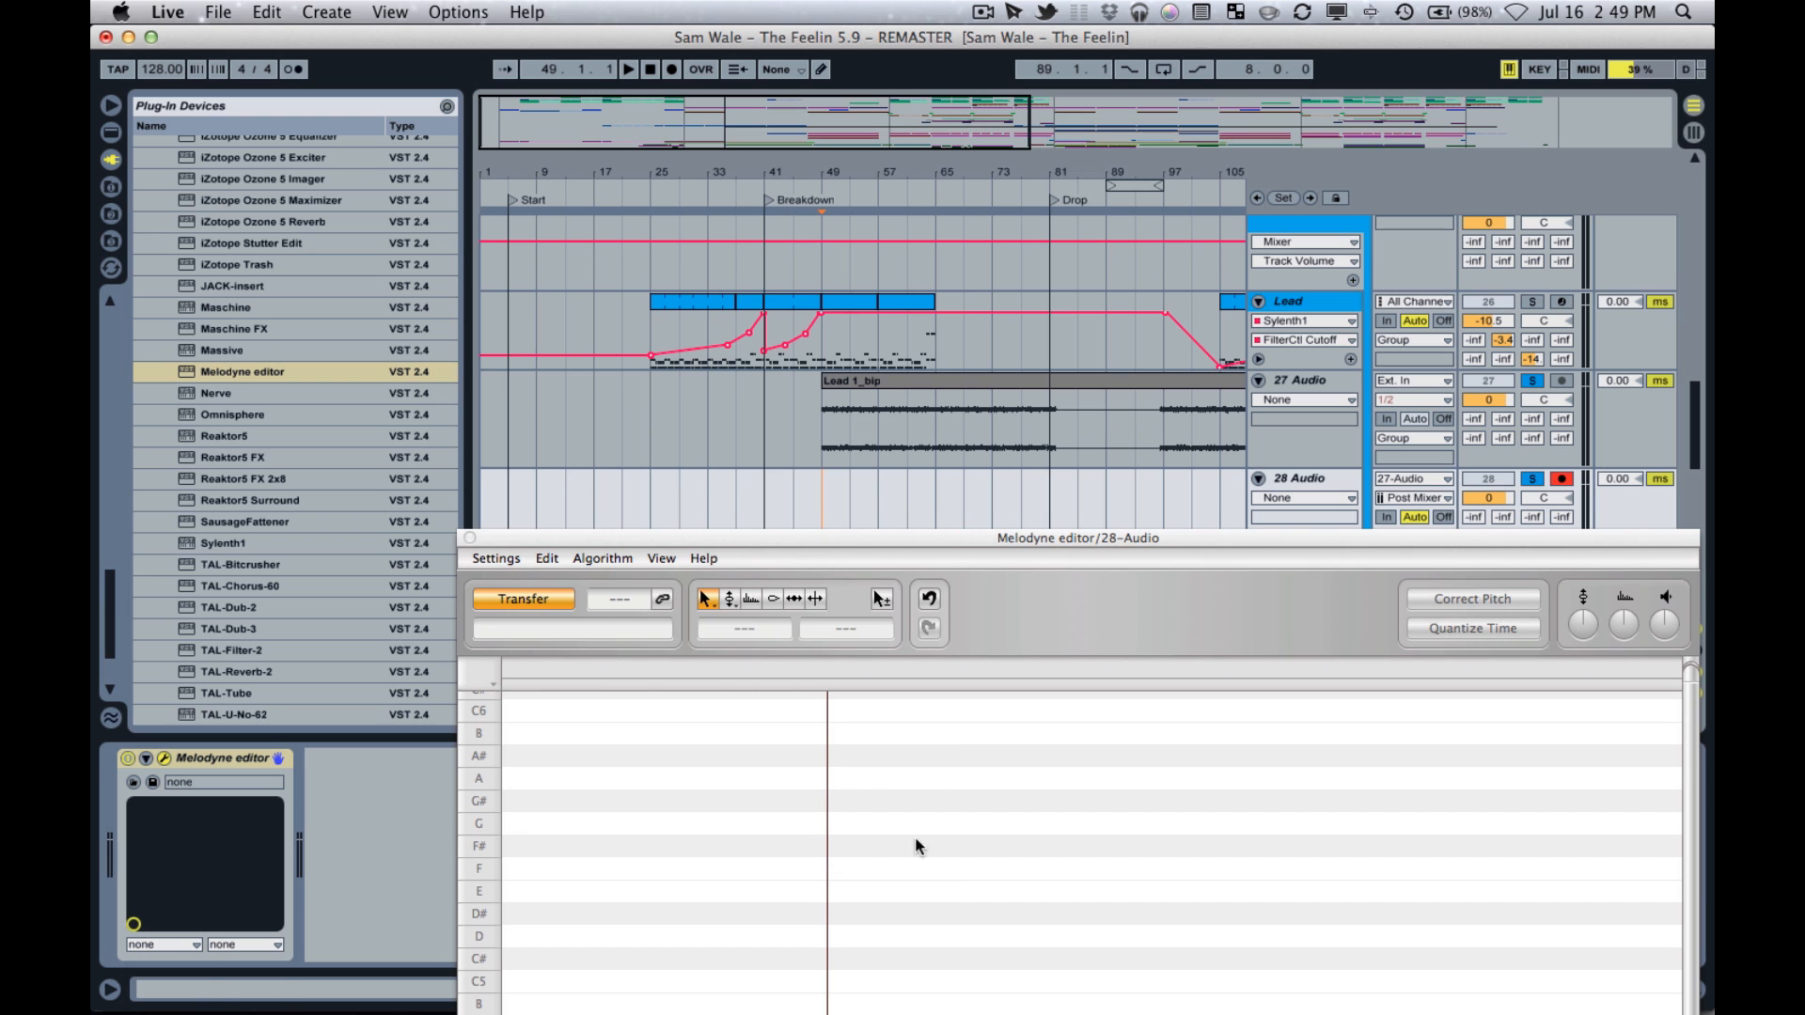
{"action": "left_click_drag", "start_coordinate": [1026, 543], "coordinate": [833, 286]}
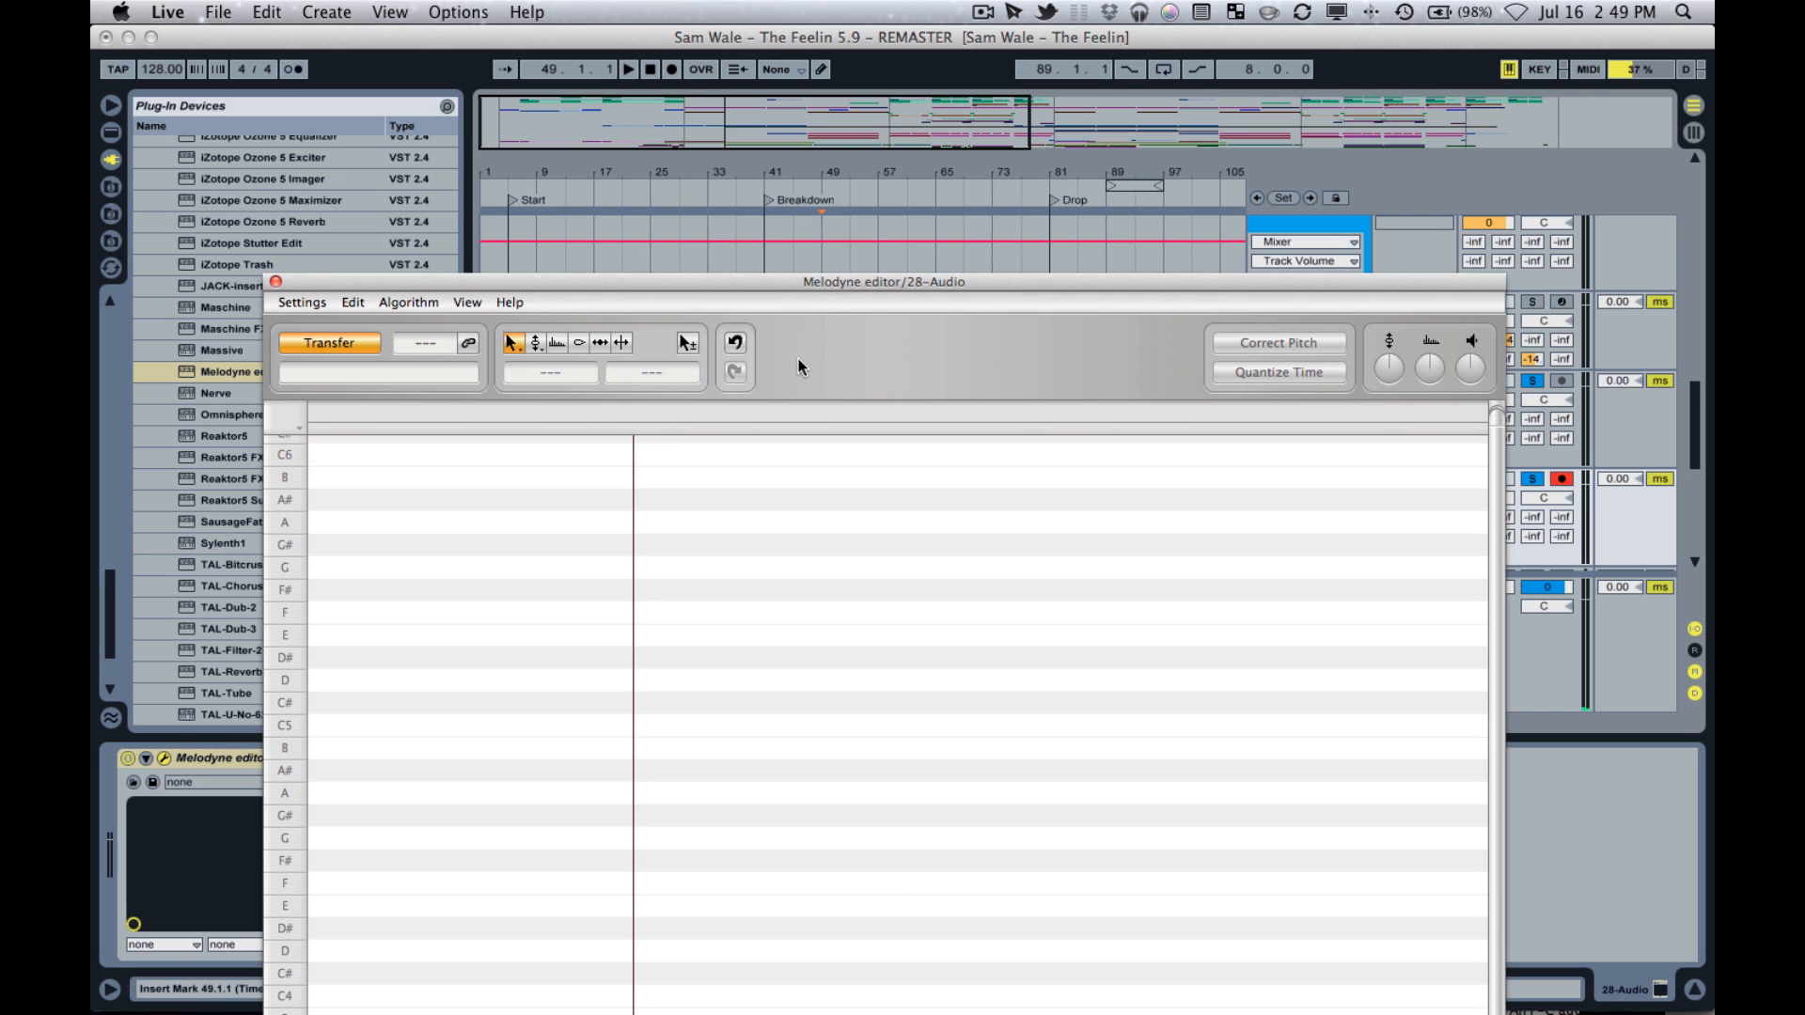
{"action": "left_click_drag", "start_coordinate": [808, 285], "coordinate": [849, 431]}
{"action": "left_click", "coordinate": [826, 397]}
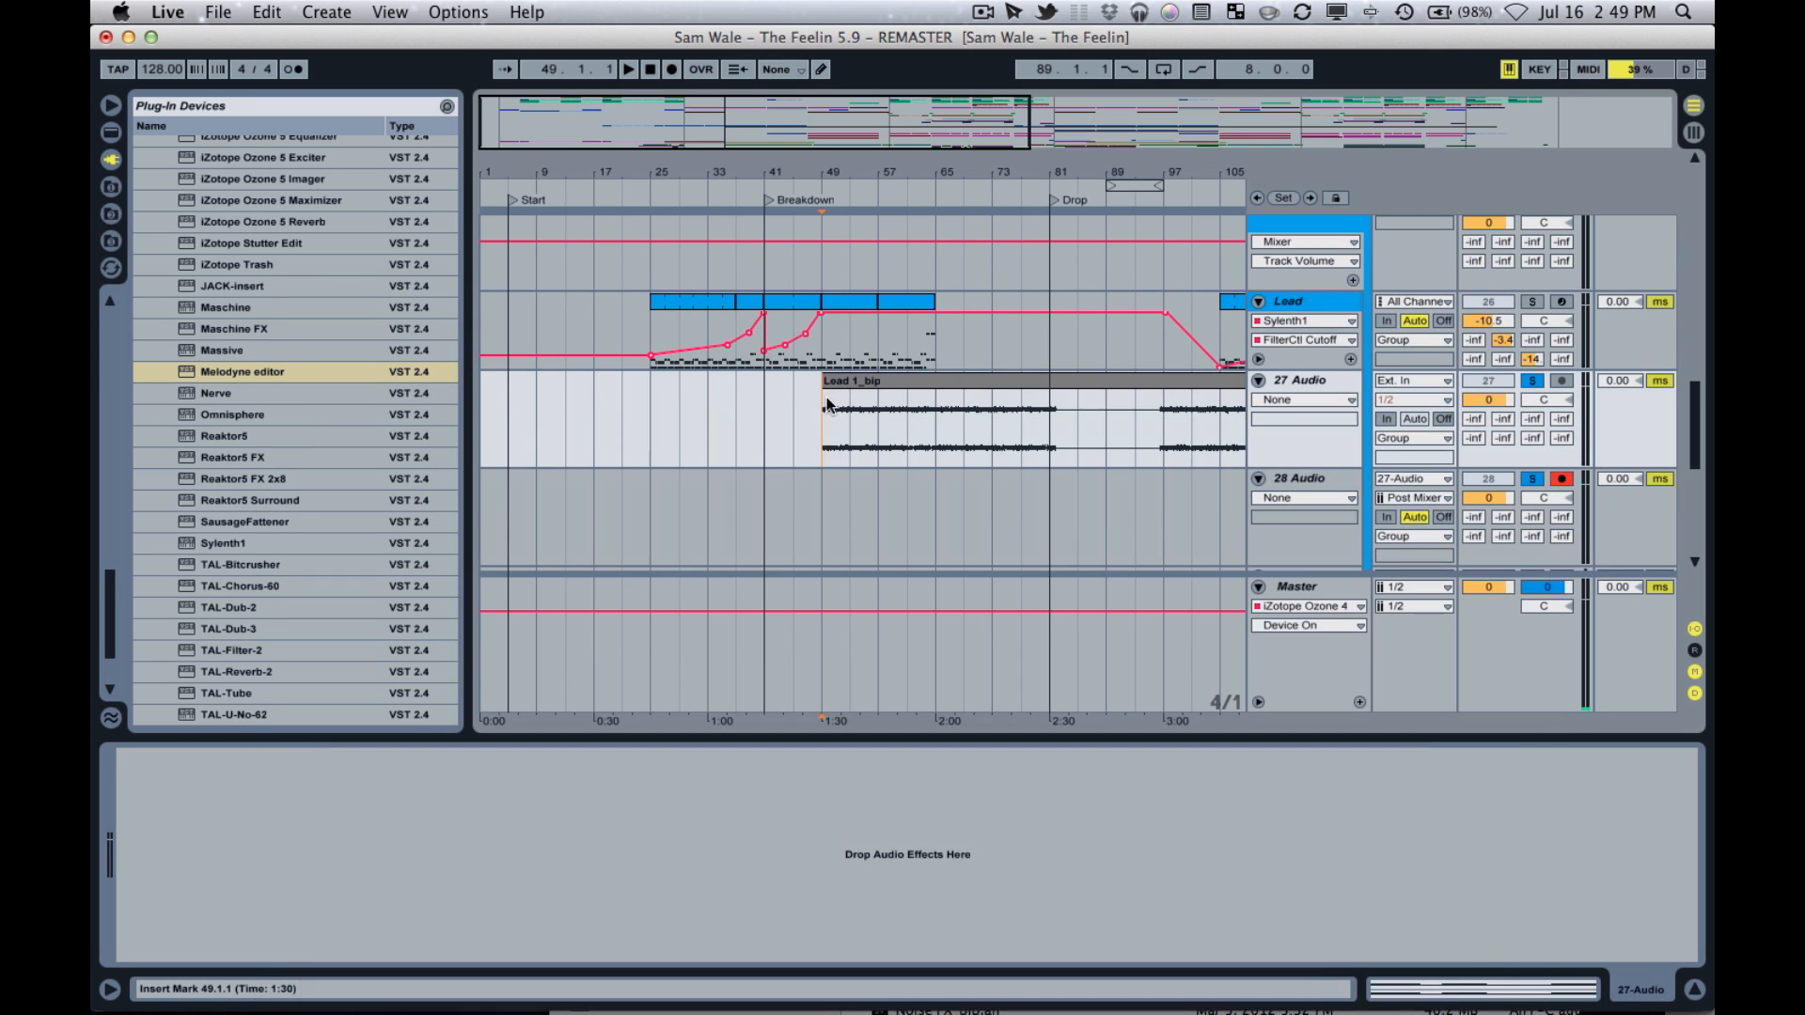
Play the Lead 1_bip clip from bar 49 to about bar 57 to transfer the melody into Melodyne editor on 28 Audio.
{"action": "left_click", "coordinate": [628, 70]}
{"action": "key", "text": "ctrl+Up"}
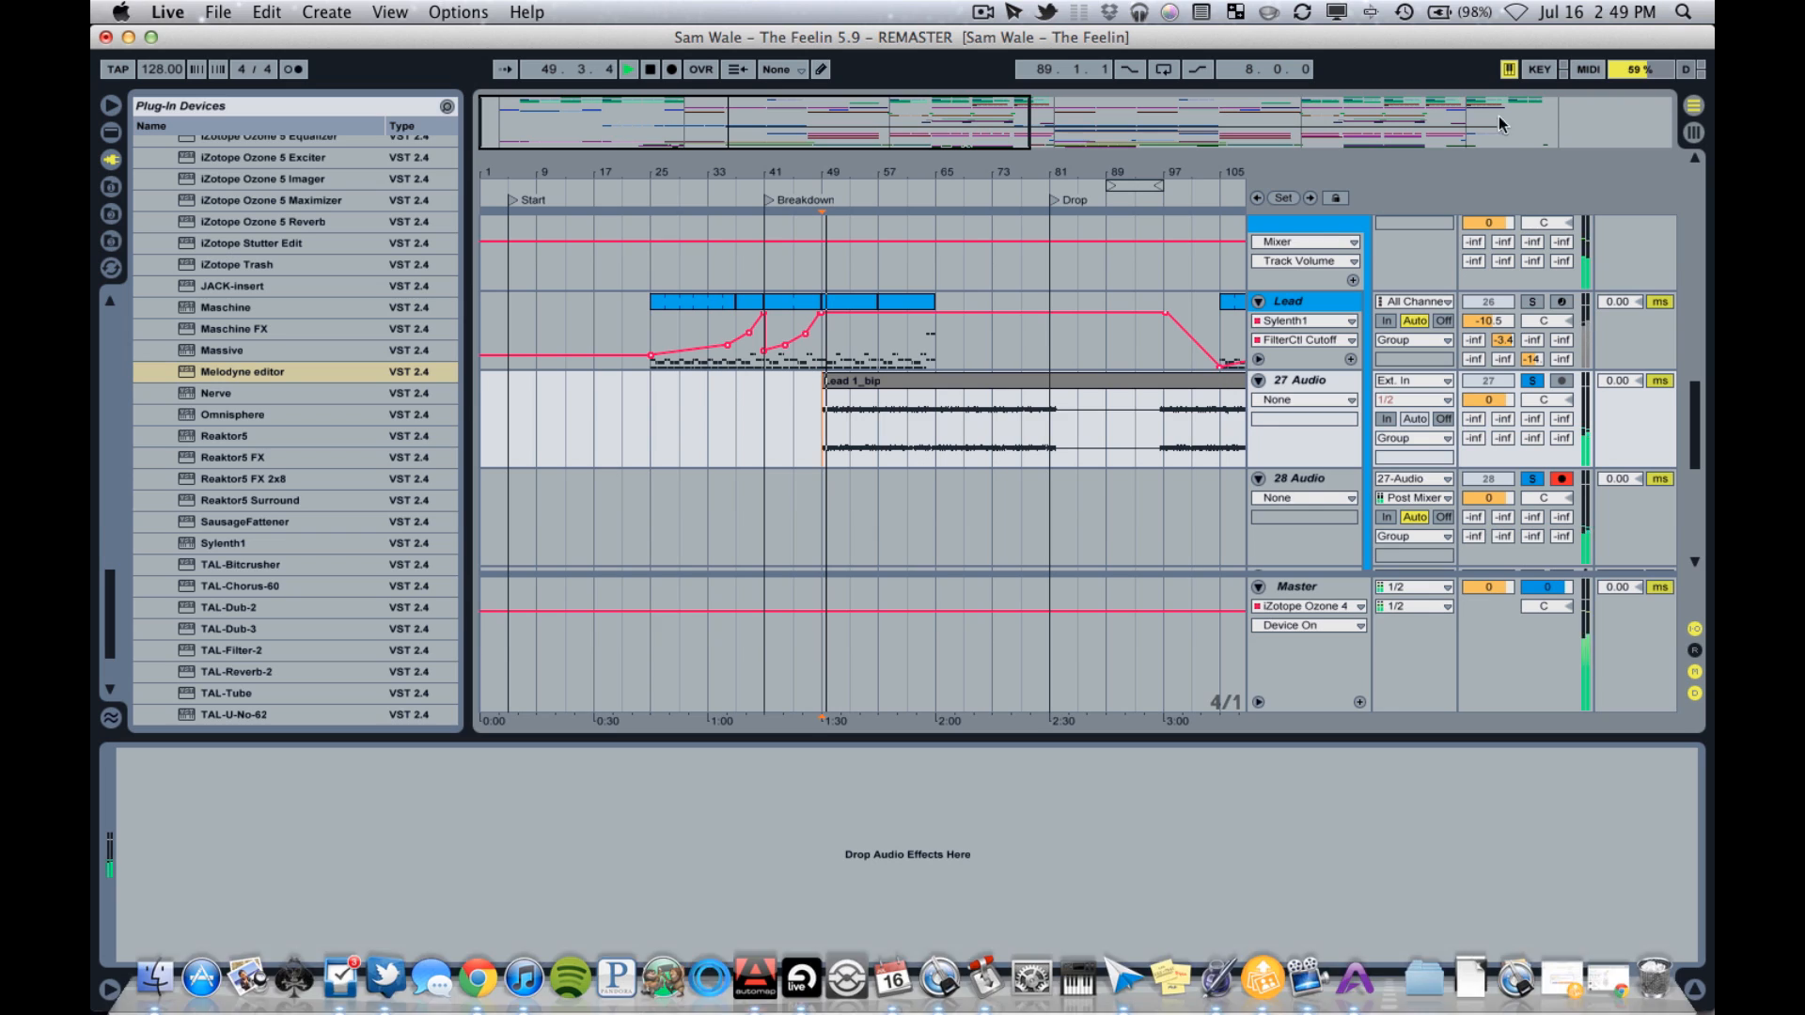
{"action": "key", "text": "ctrl+Up"}
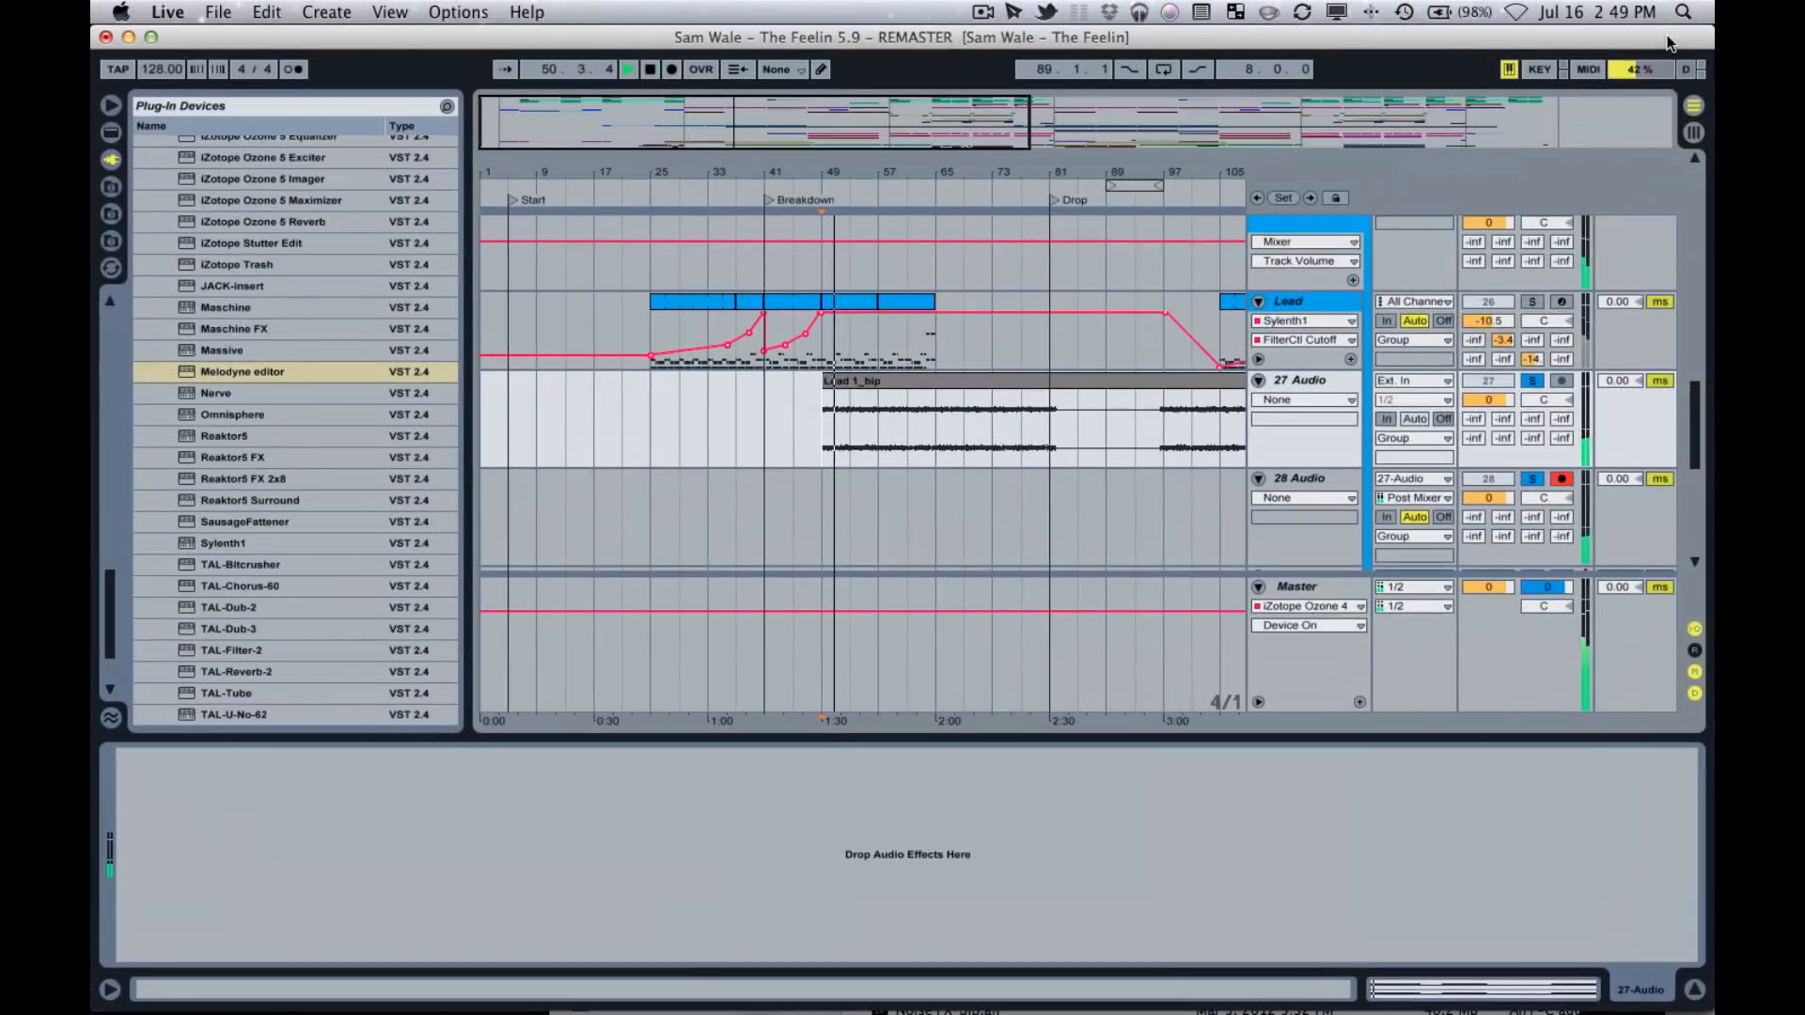
{"action": "left_click", "coordinate": [1320, 472]}
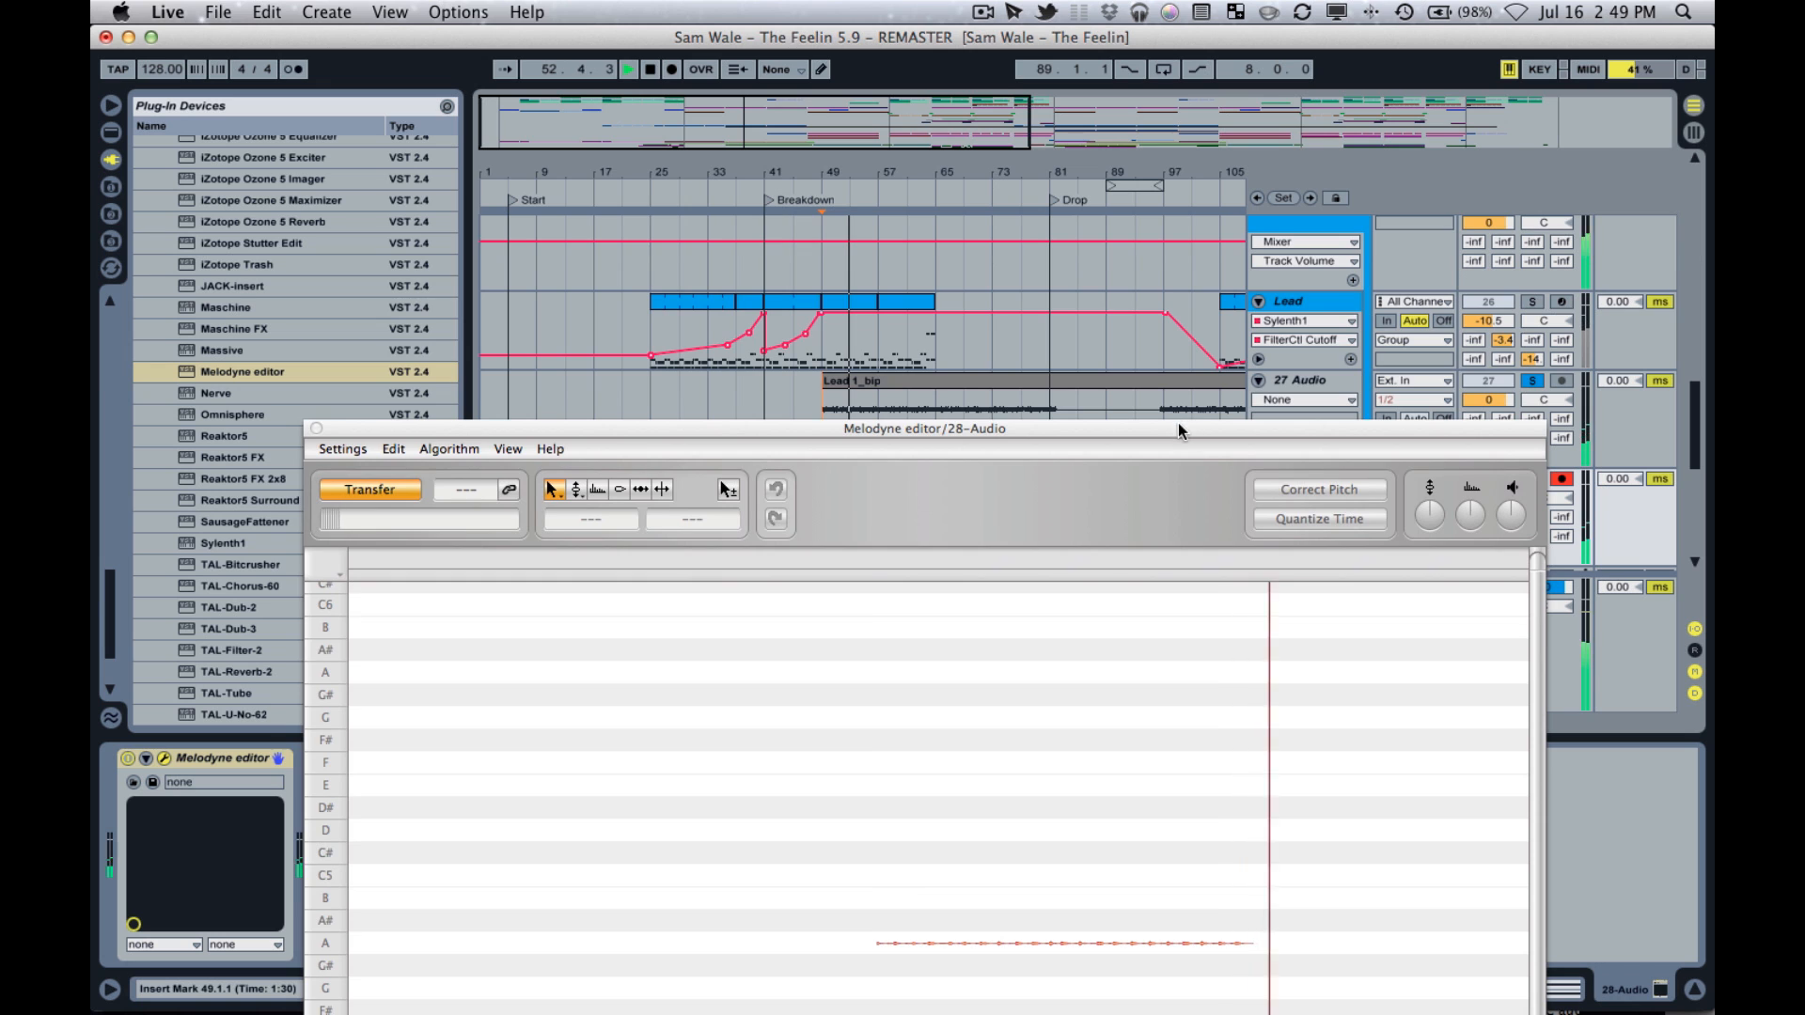
{"action": "left_click_drag", "start_coordinate": [1177, 425], "coordinate": [1150, 203]}
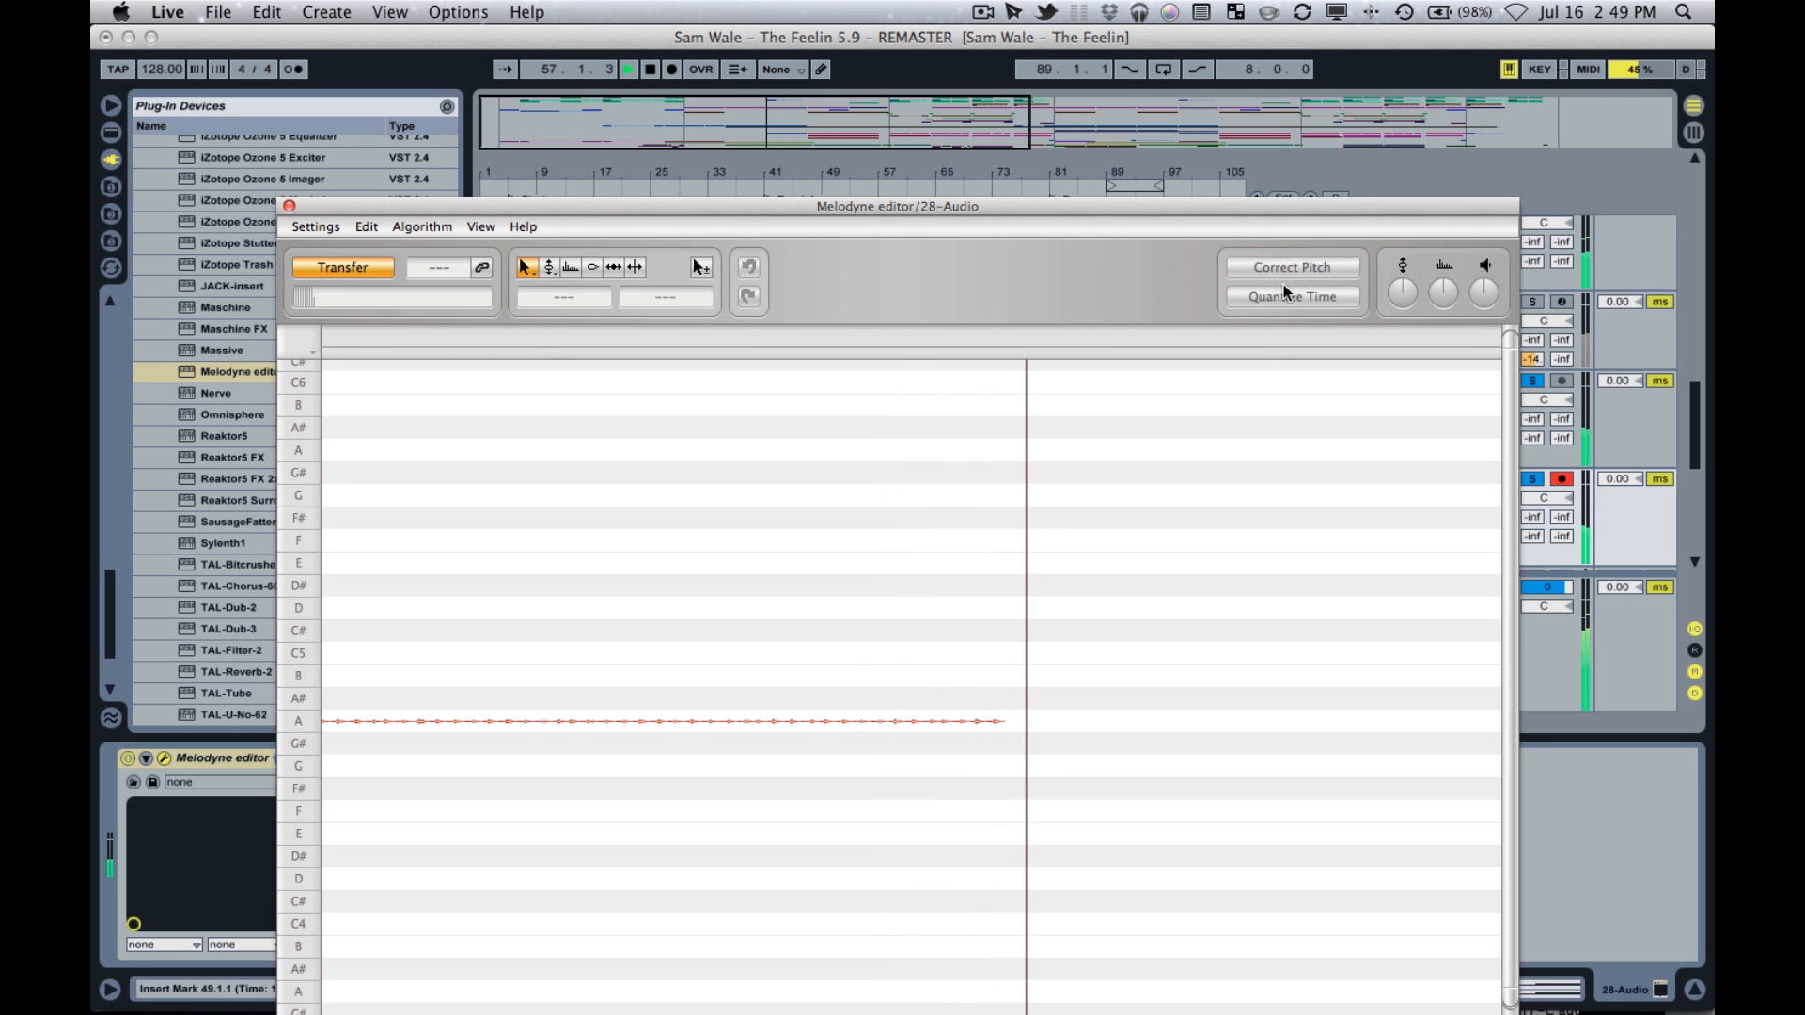
{"action": "left_click", "coordinate": [670, 120]}
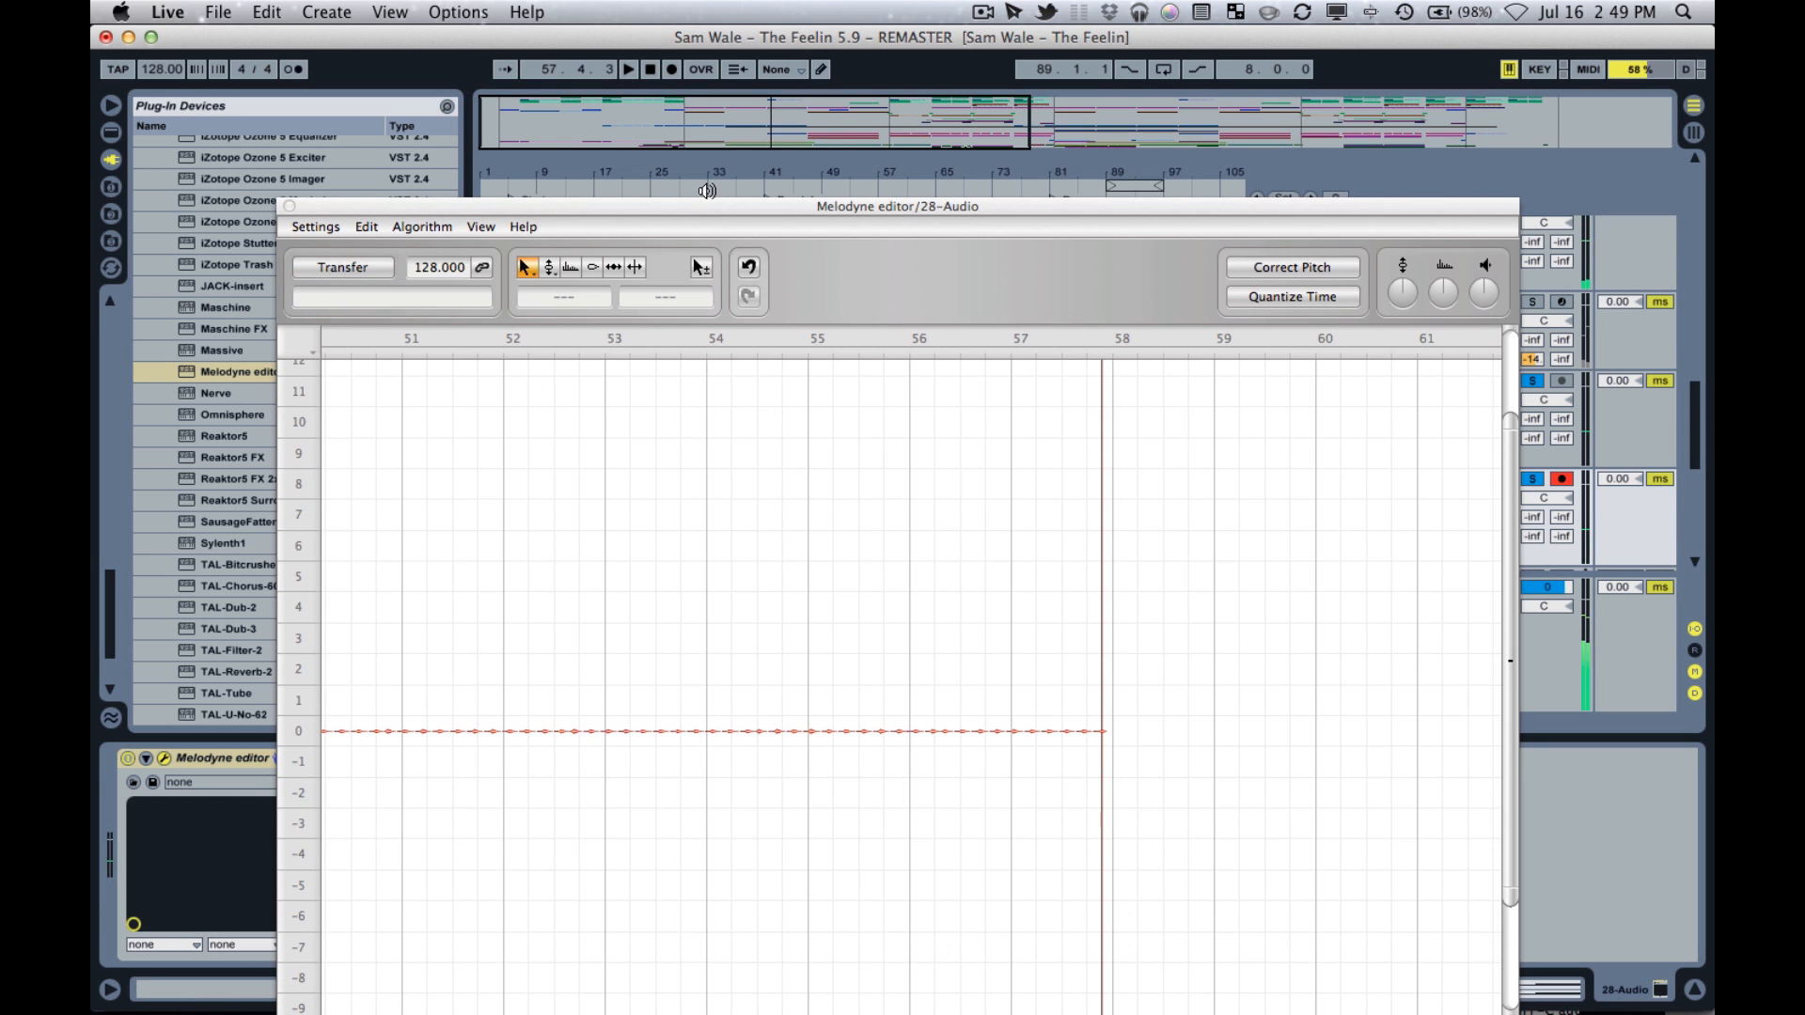
Change Melodyne editor's detection algorithm to Polyphonic for the transferred lead.
{"action": "scroll", "coordinate": [986, 568], "scroll_direction": "left", "scroll_amount": 5}
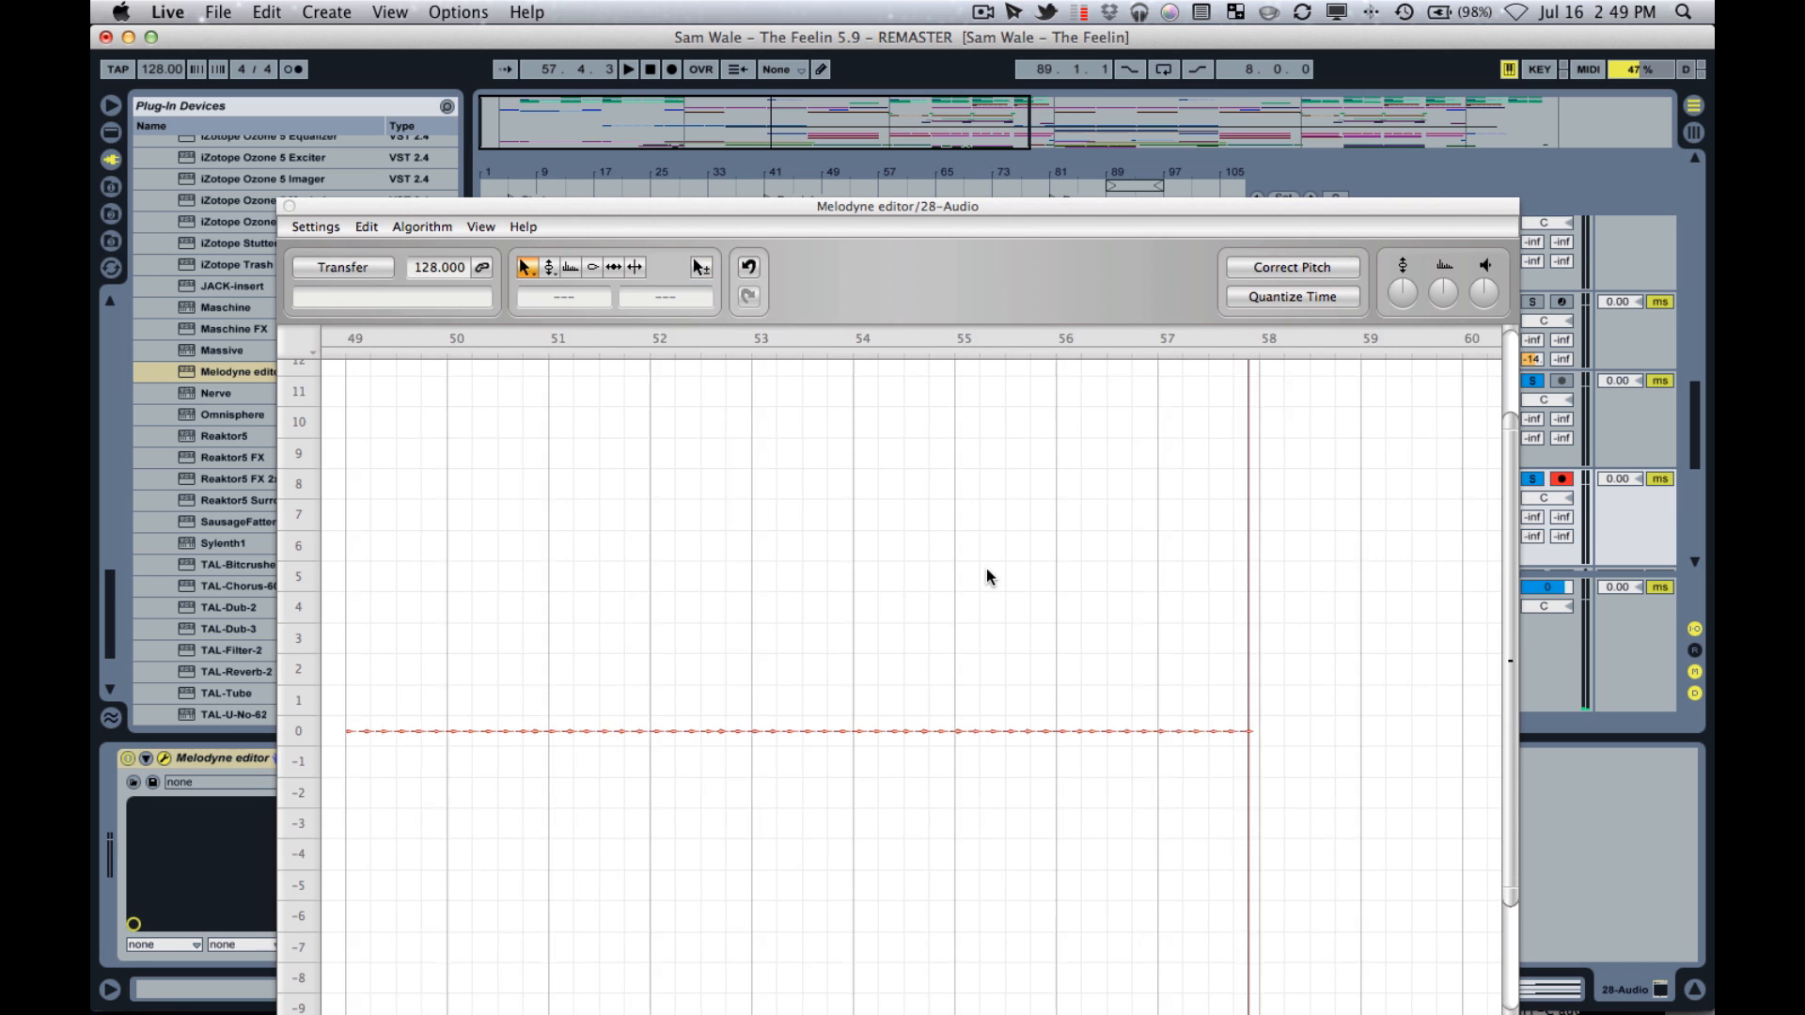
{"action": "left_click", "coordinate": [428, 230]}
{"action": "left_click", "coordinate": [431, 227]}
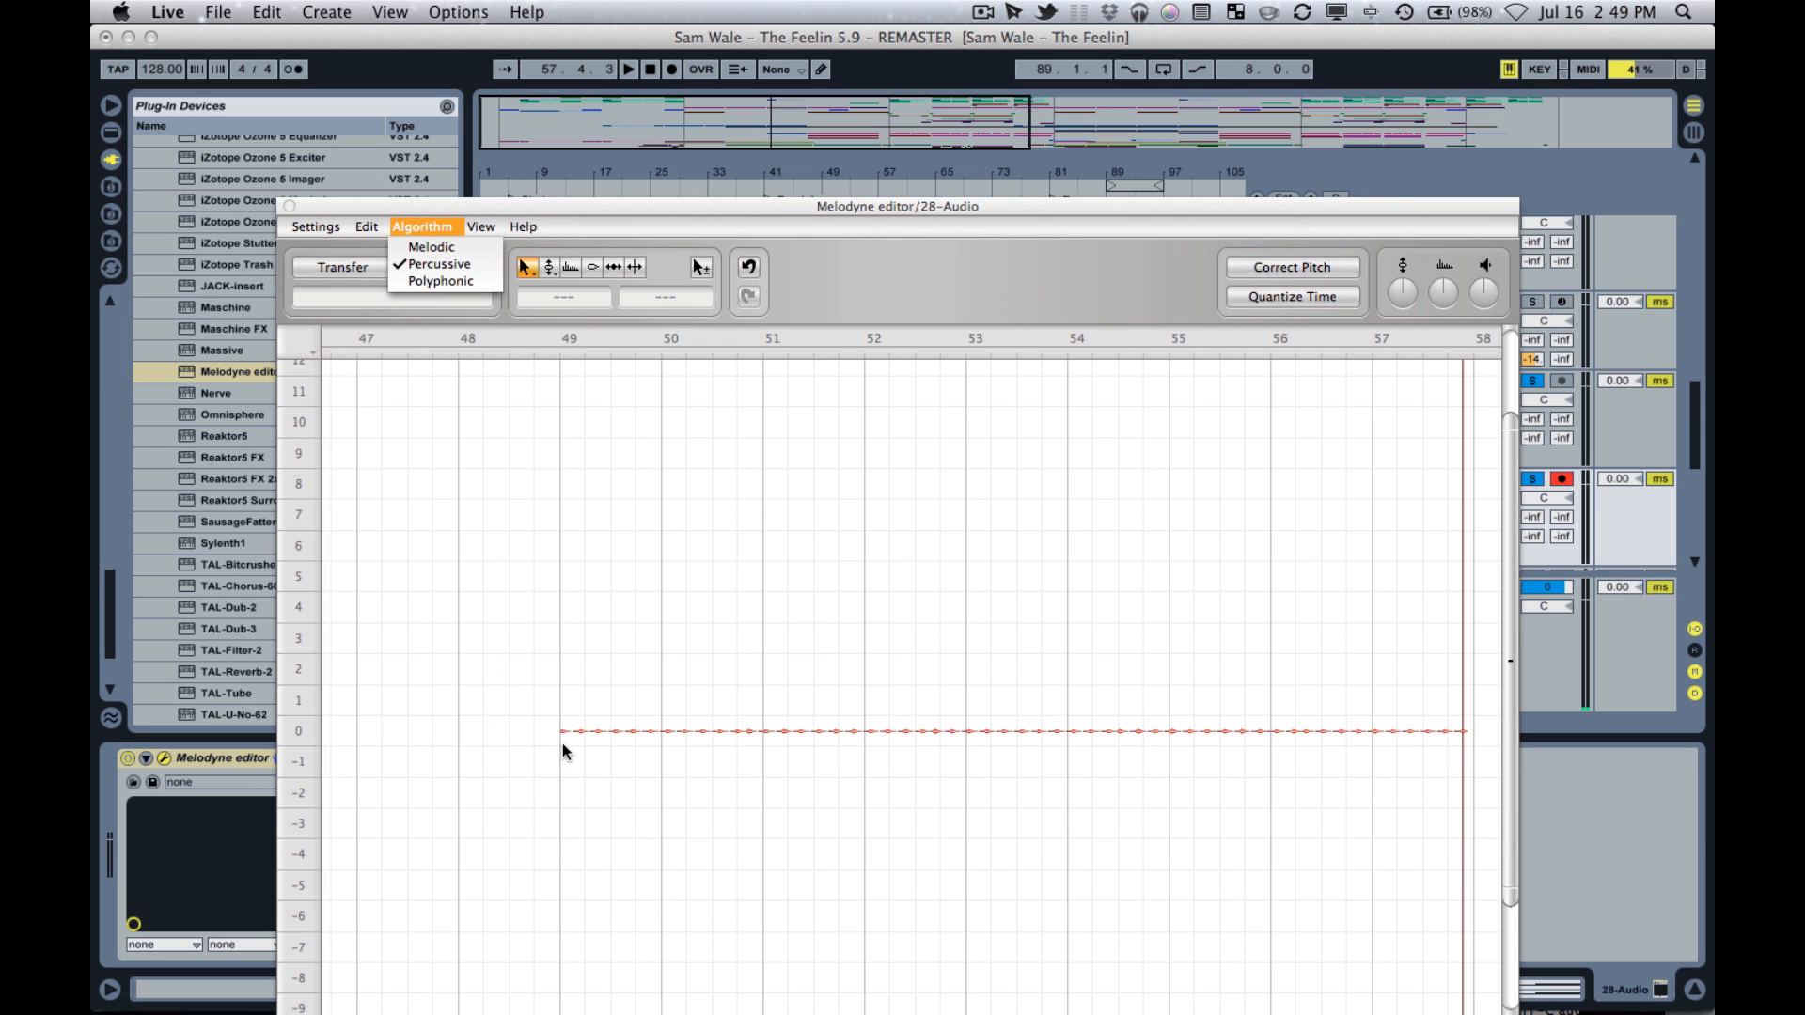
{"action": "left_click", "coordinate": [448, 280]}
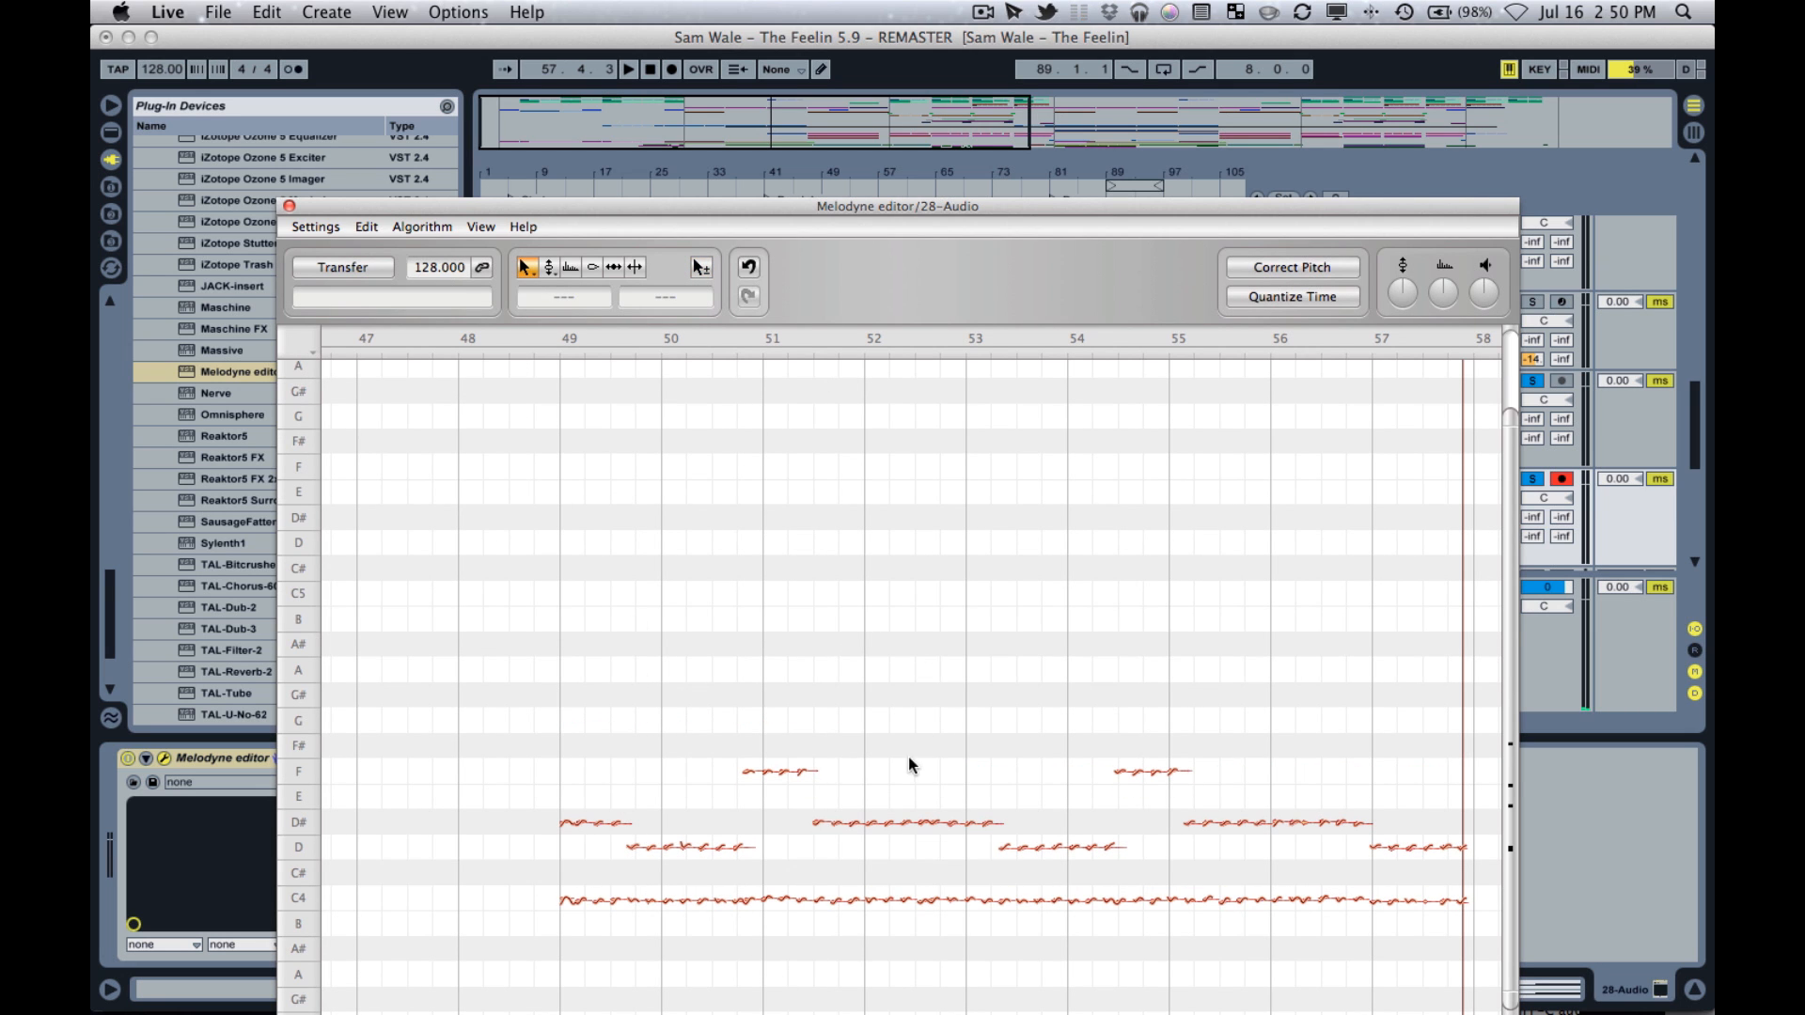
Zoom in on the detected notes from bar 49 onward and examine their pitches and timing in Melodyne editor.
{"action": "left_click_drag", "start_coordinate": [911, 758], "coordinate": [870, 693]}
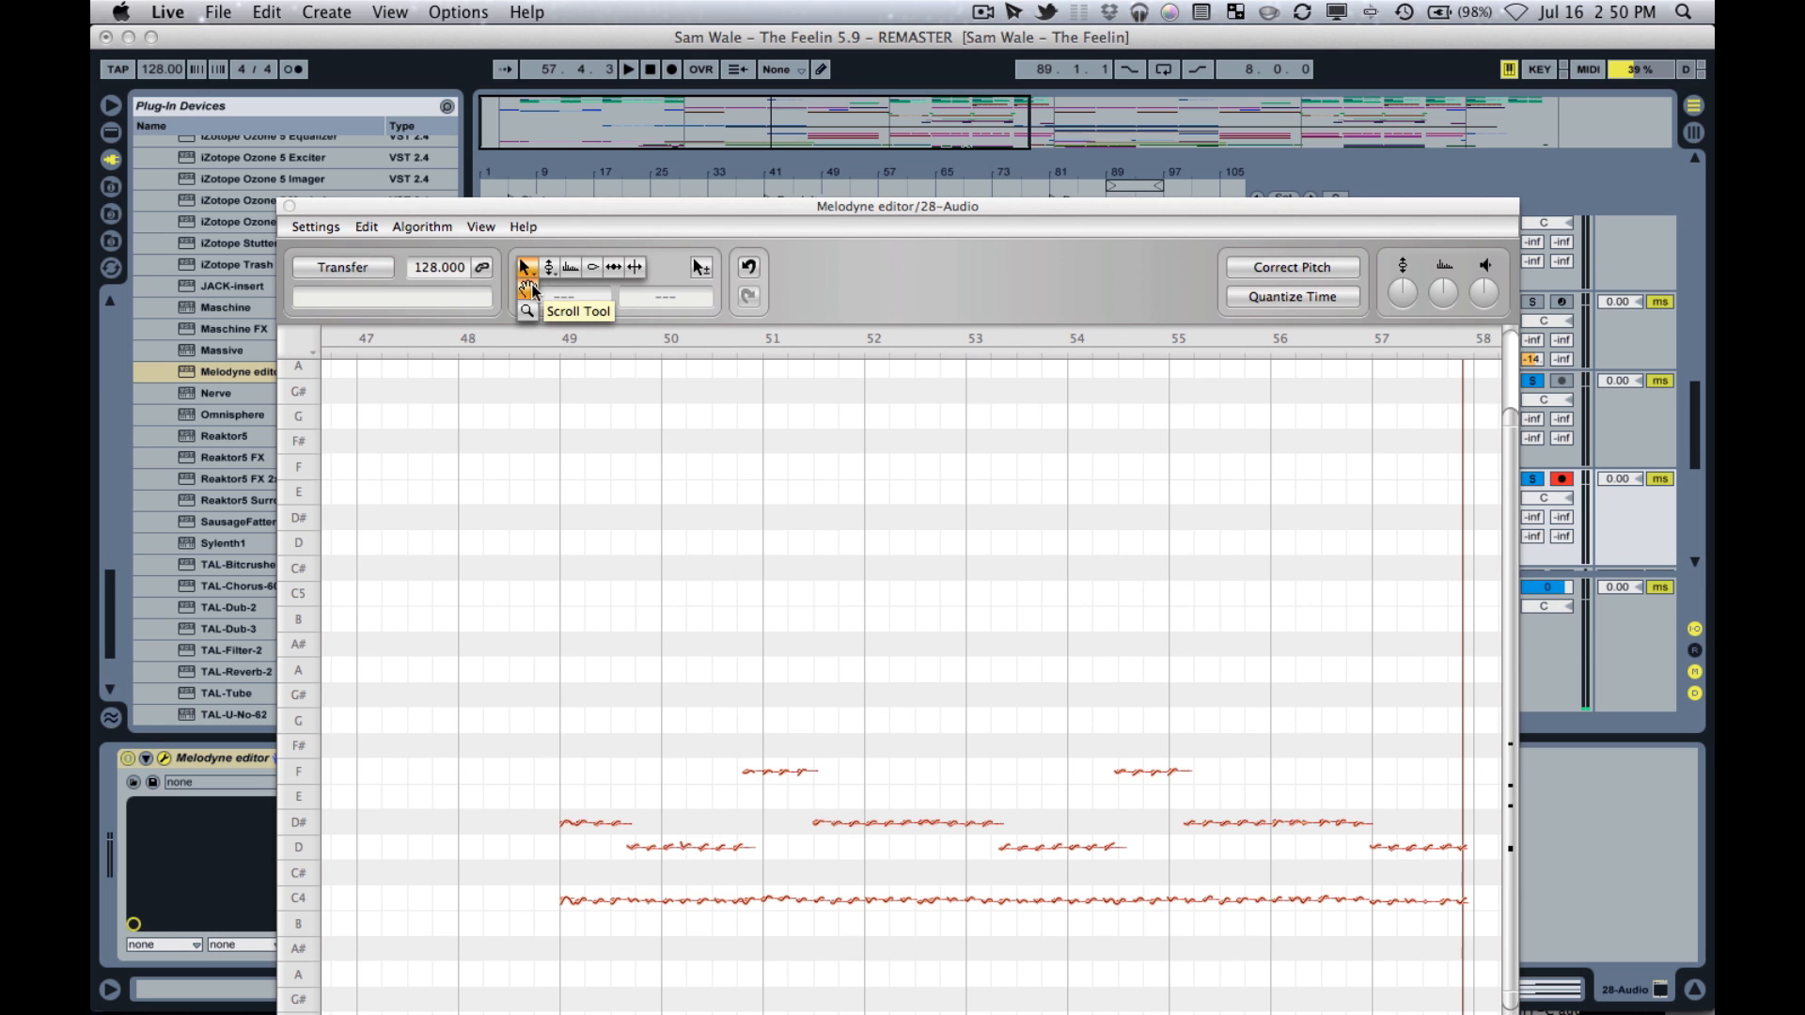
{"action": "left_click", "coordinate": [895, 765]}
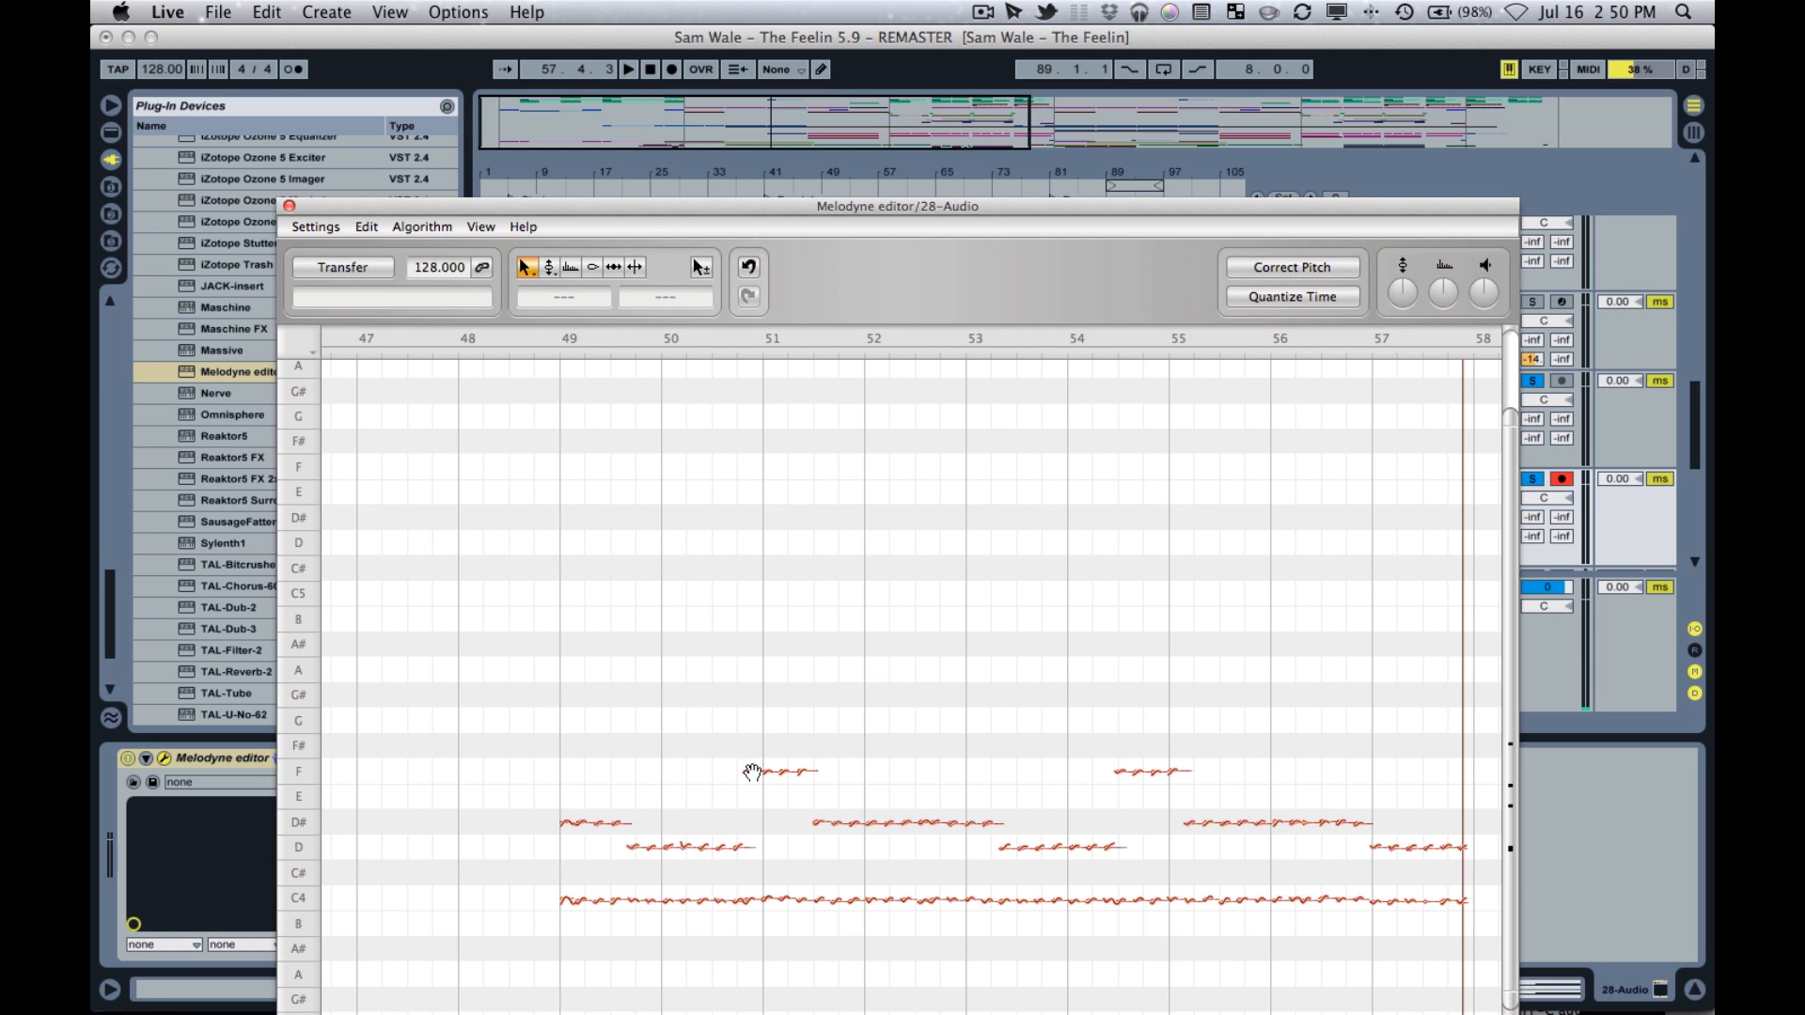
{"action": "left_click_drag", "start_coordinate": [697, 646], "coordinate": [698, 651]}
{"action": "left_click", "coordinate": [532, 278]}
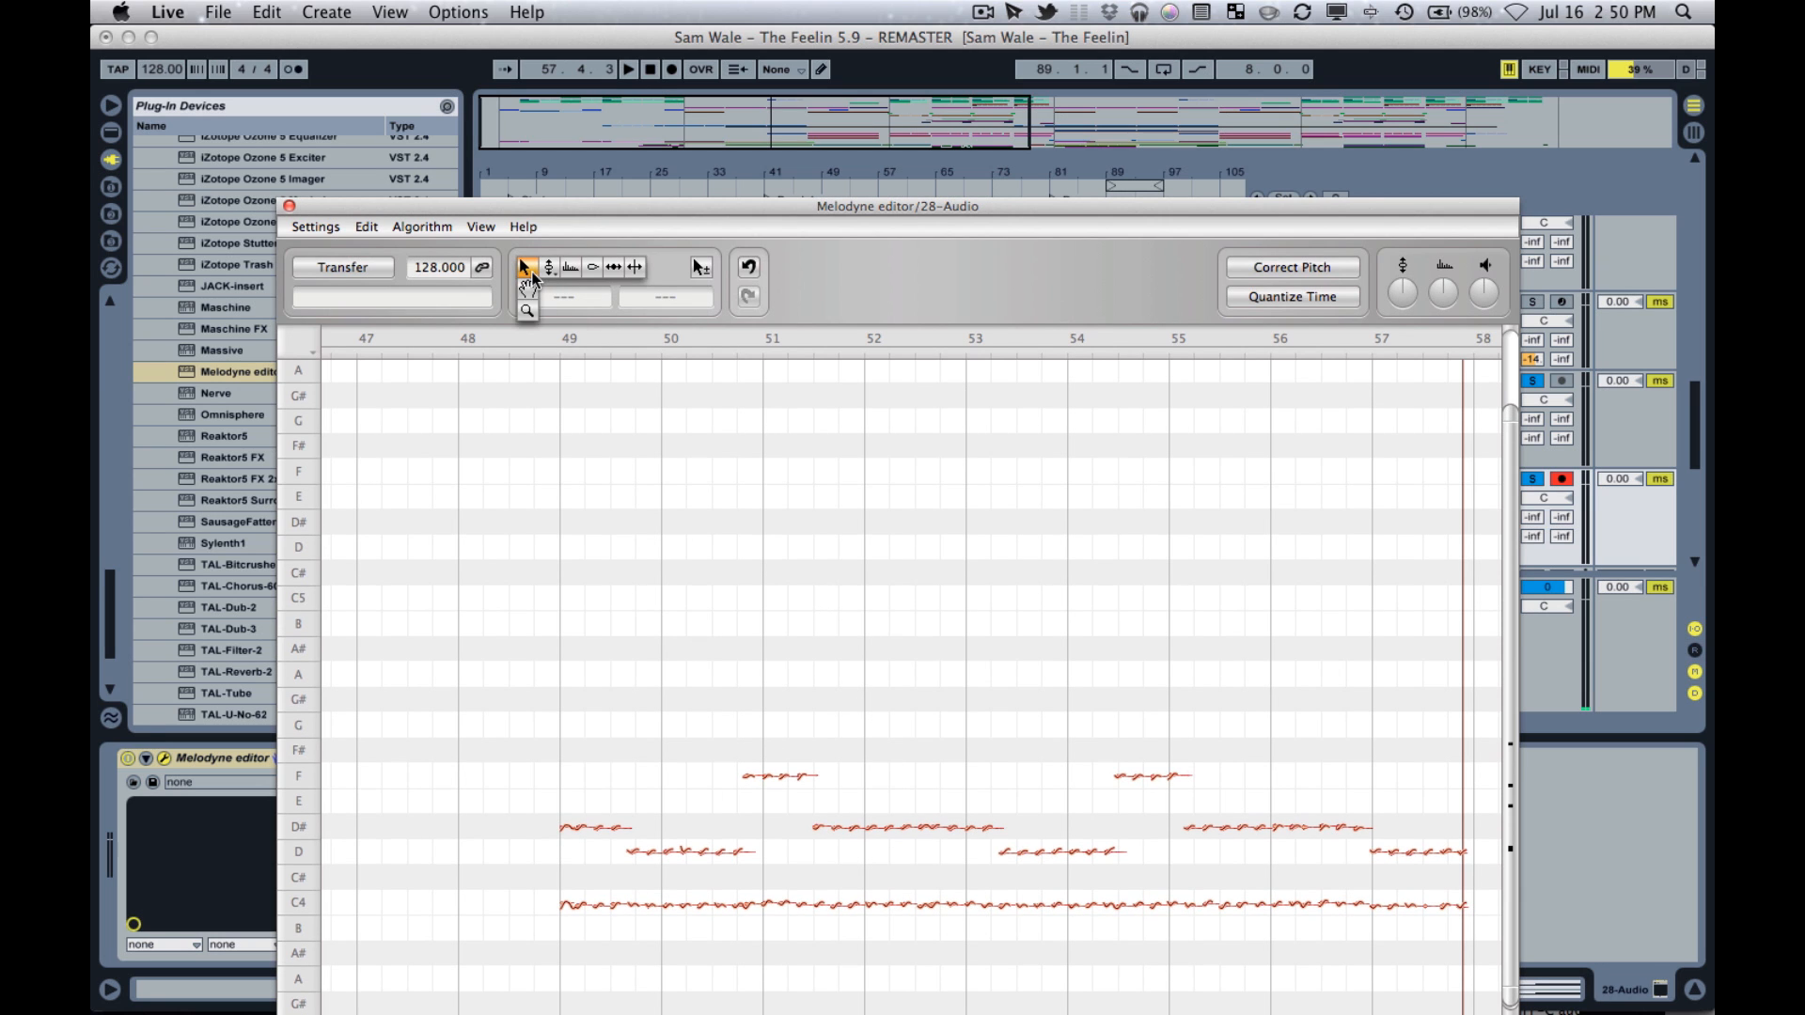
{"action": "left_click", "coordinate": [532, 313]}
{"action": "left_click_drag", "start_coordinate": [639, 782], "coordinate": [765, 860]}
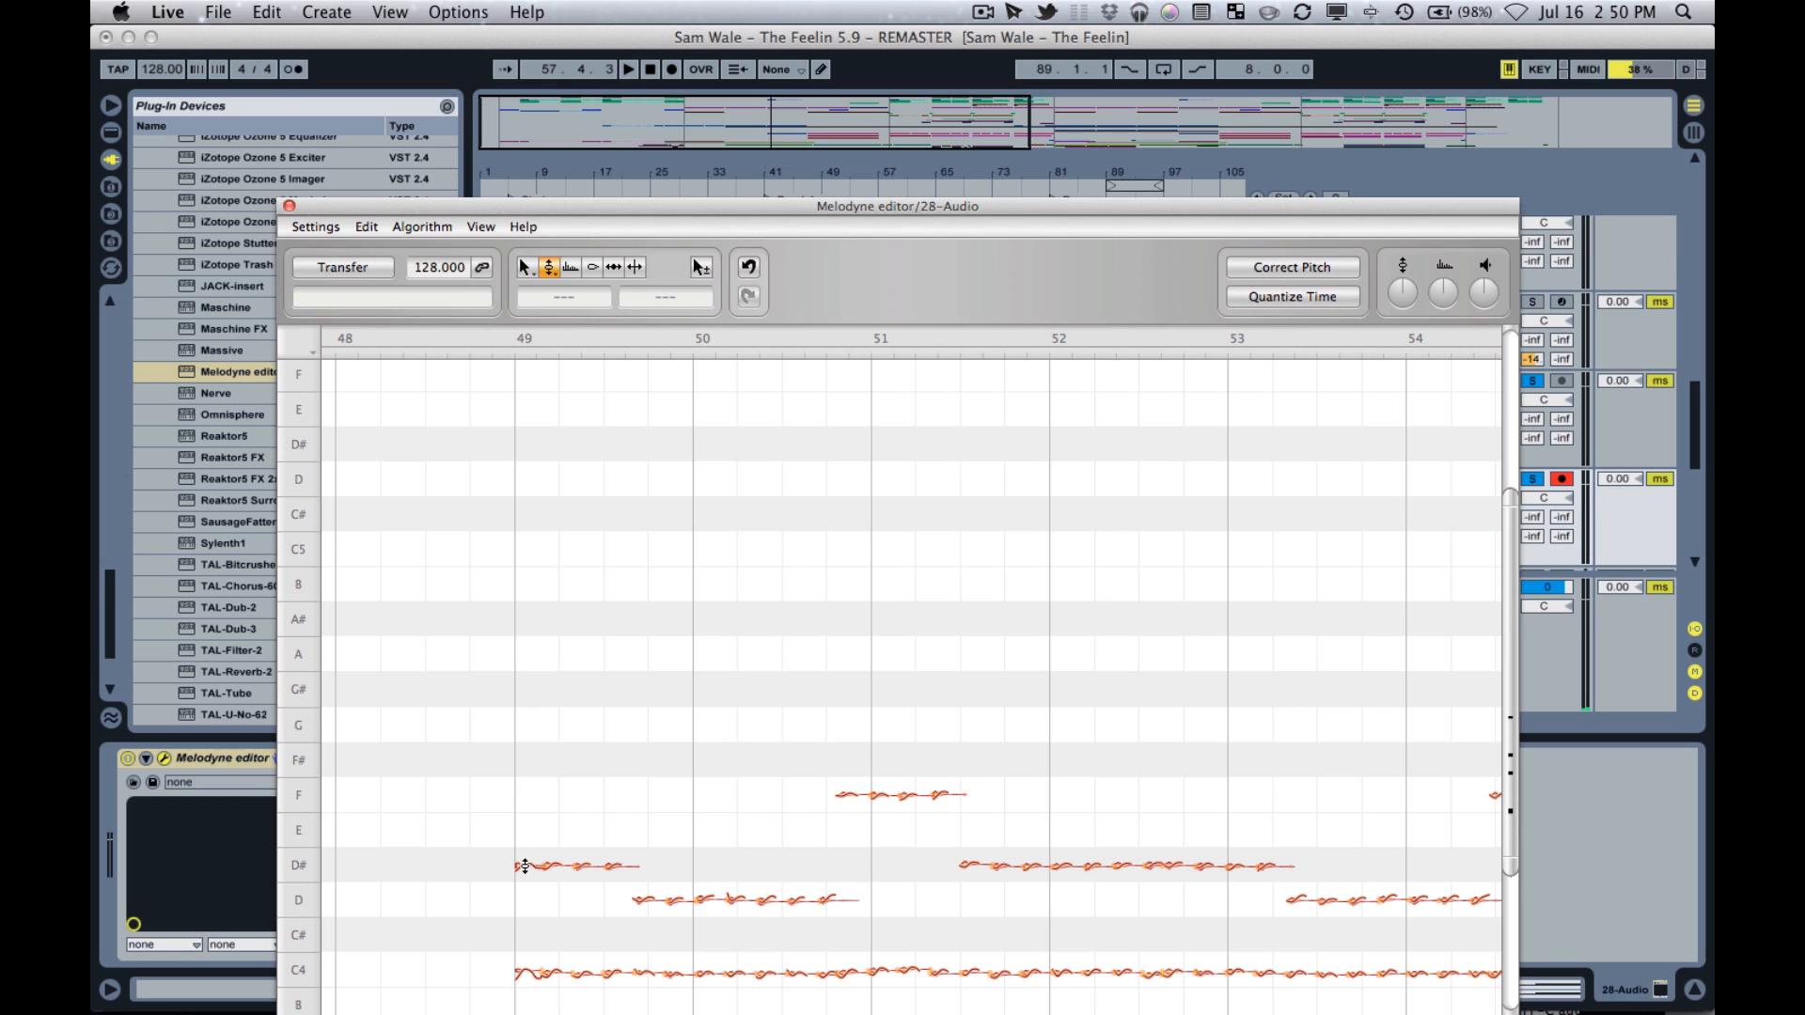
{"action": "left_click", "coordinate": [524, 865]}
{"action": "mouse_move", "coordinate": [524, 866]}
{"action": "left_mouse_down"}
{"action": "mouse_move", "coordinate": [532, 743]}
{"action": "mouse_move", "coordinate": [539, 863]}
{"action": "left_mouse_up"}
{"action": "left_click", "coordinate": [553, 898]}
{"action": "scroll", "coordinate": [974, 918], "scroll_direction": "right", "scroll_amount": 4}
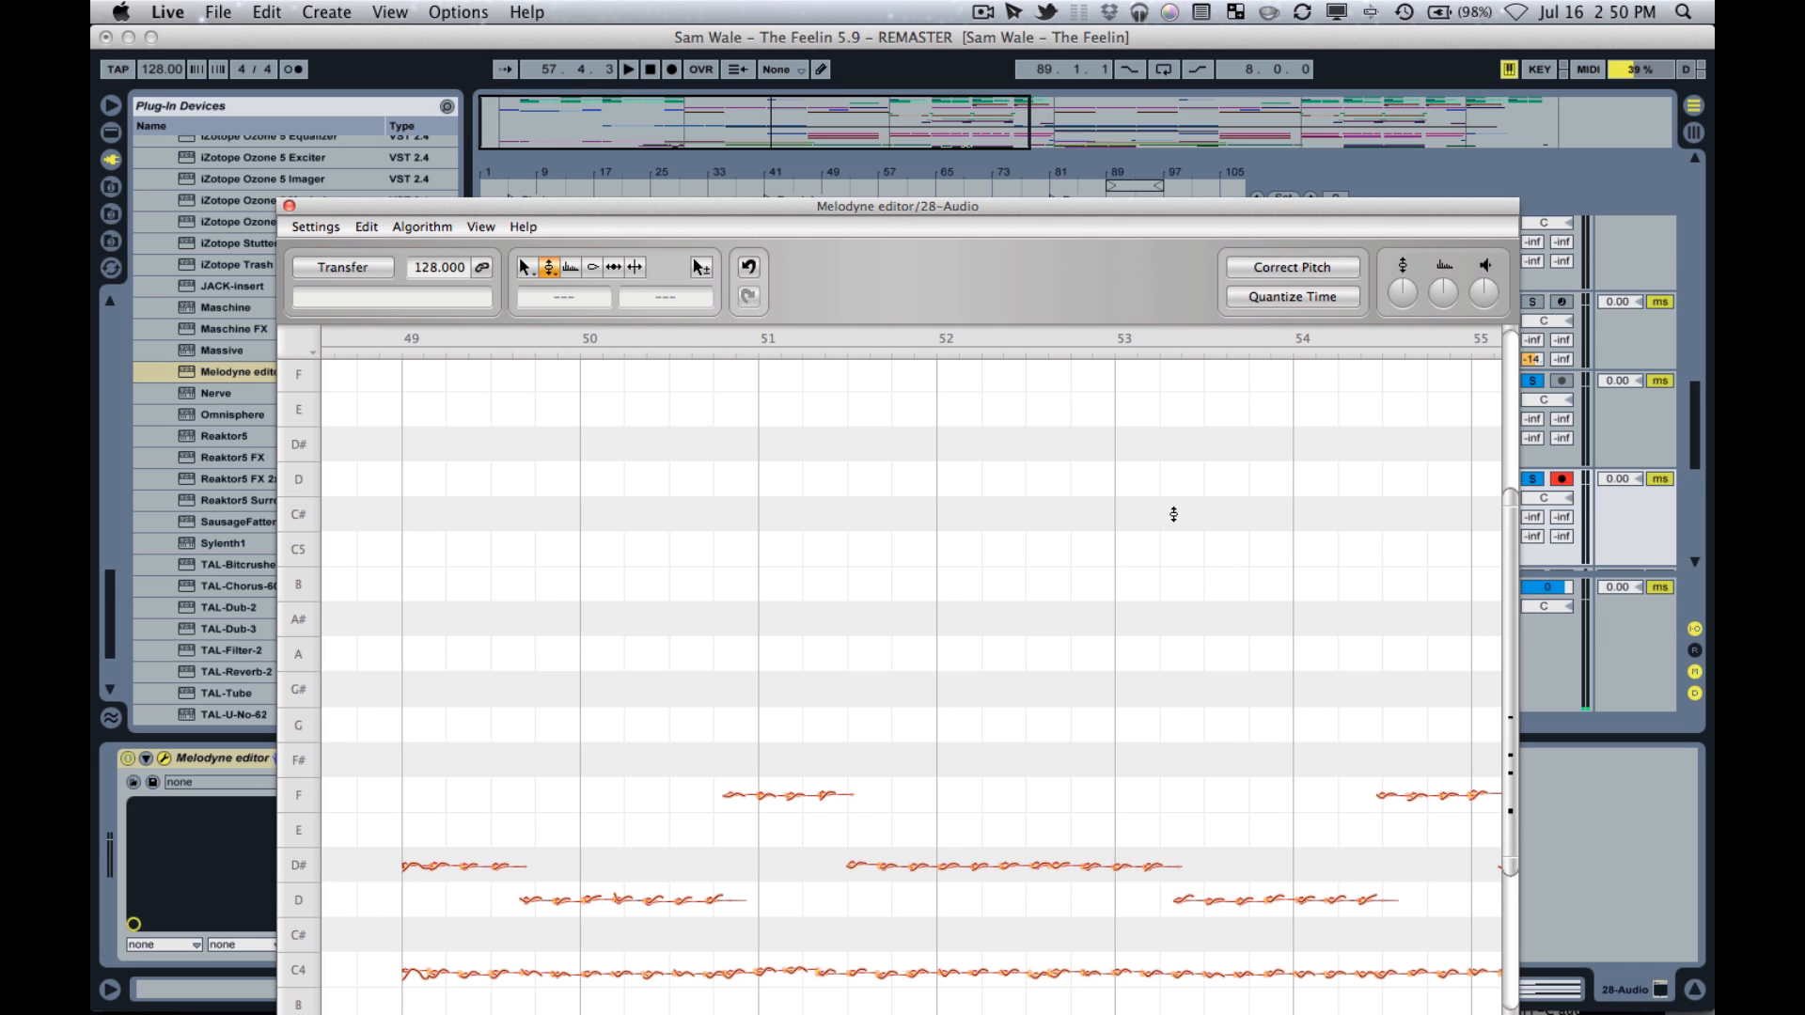
Close the Melodyne editor window and inspect the Lead track's MIDI clip at bar 49 in an enlarged piano roll for comparison.
{"action": "left_click", "coordinate": [885, 36]}
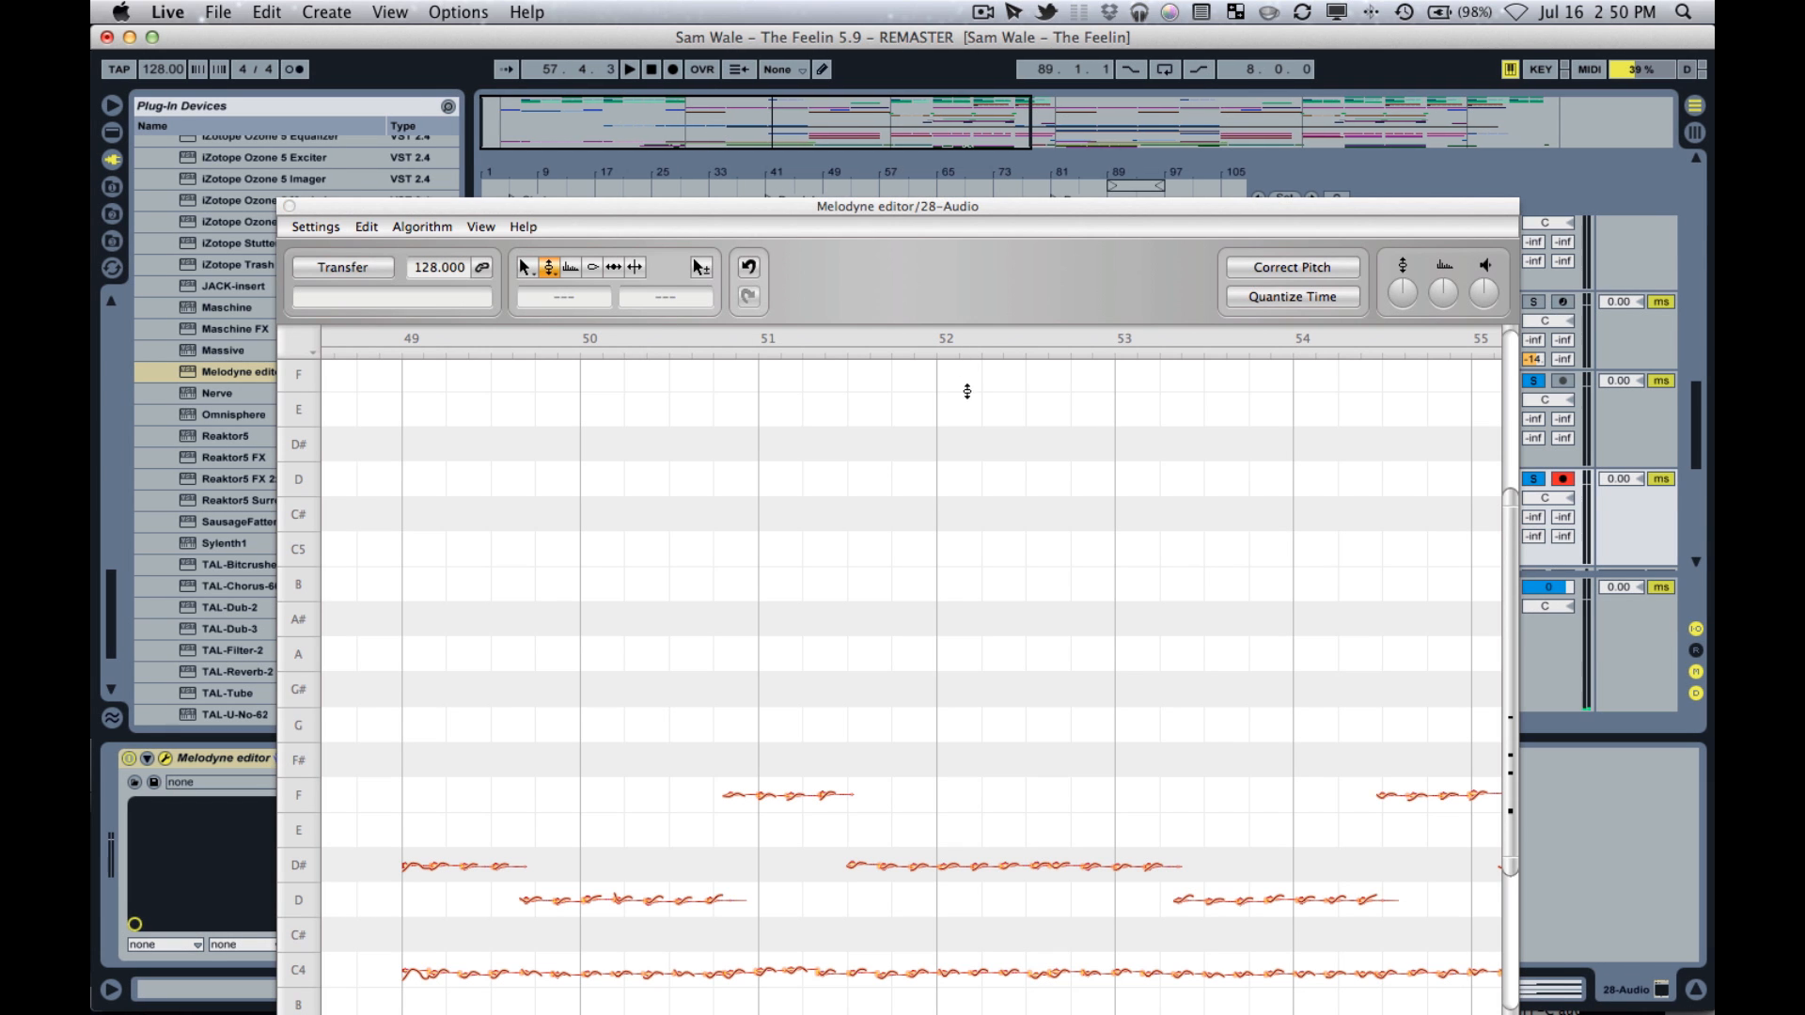
{"action": "left_click", "coordinate": [290, 206]}
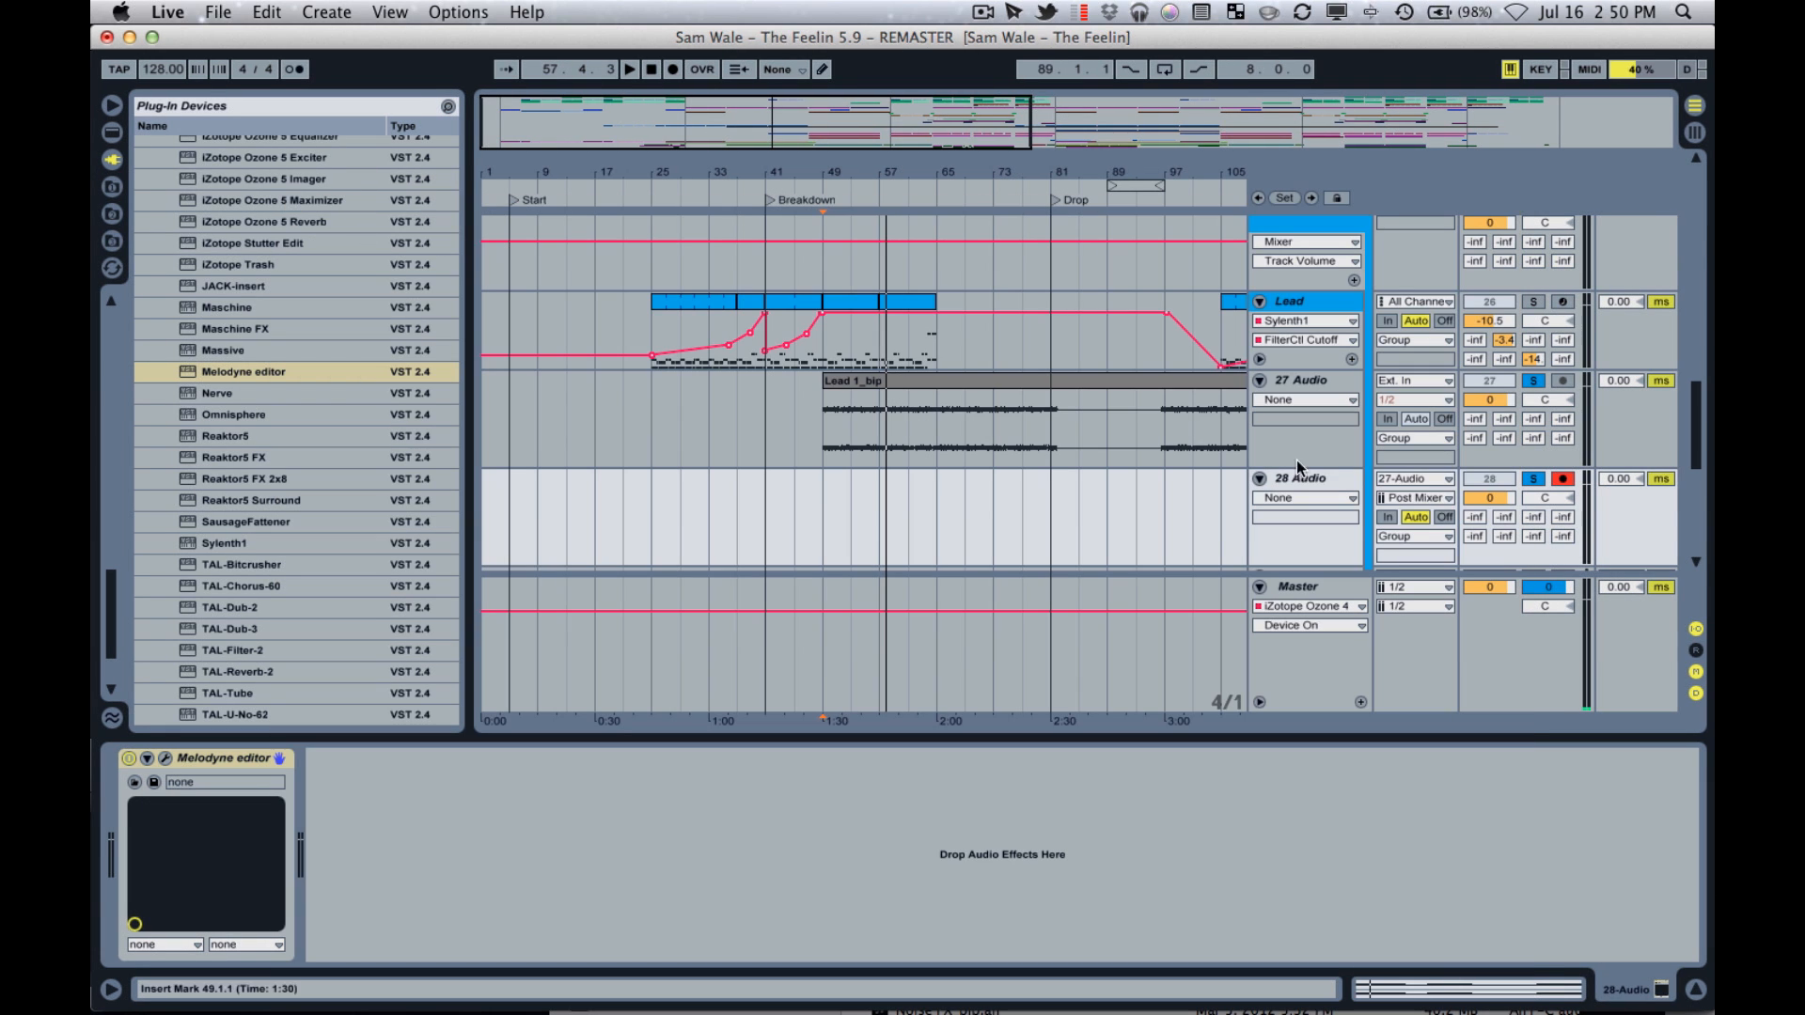
{"action": "left_click", "coordinate": [1325, 480]}
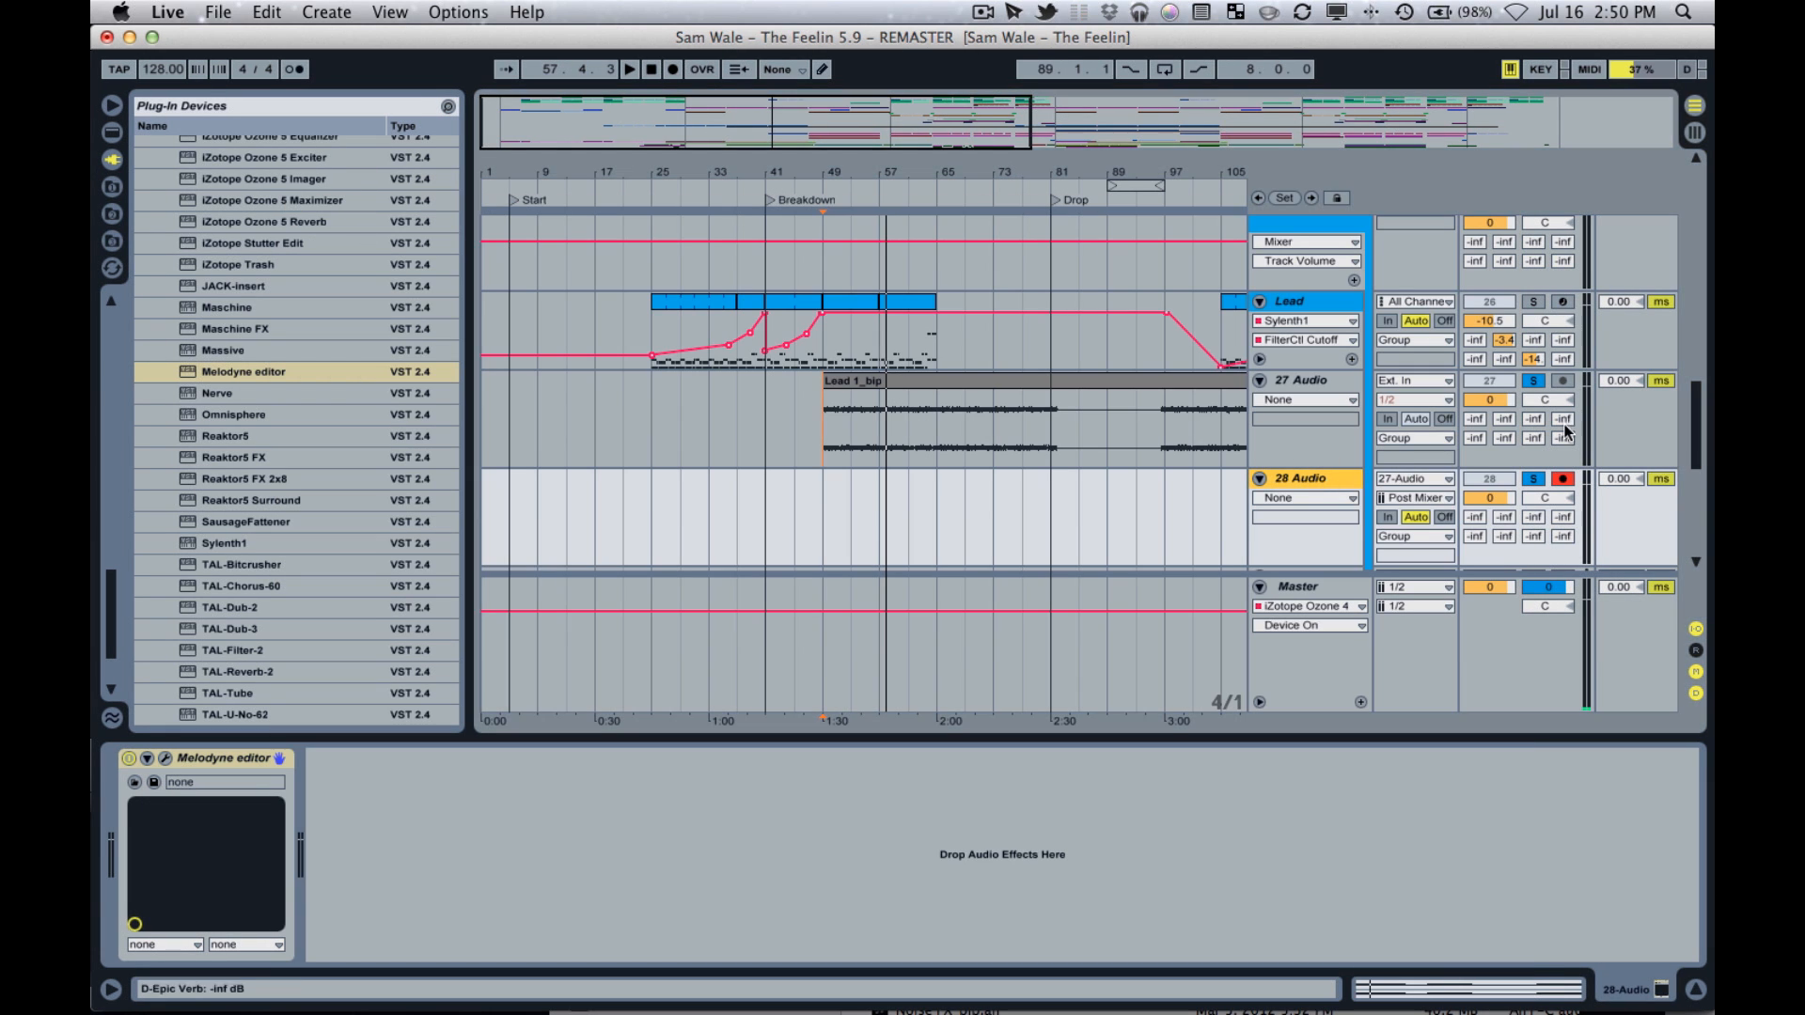
{"action": "double_click", "coordinate": [846, 301]}
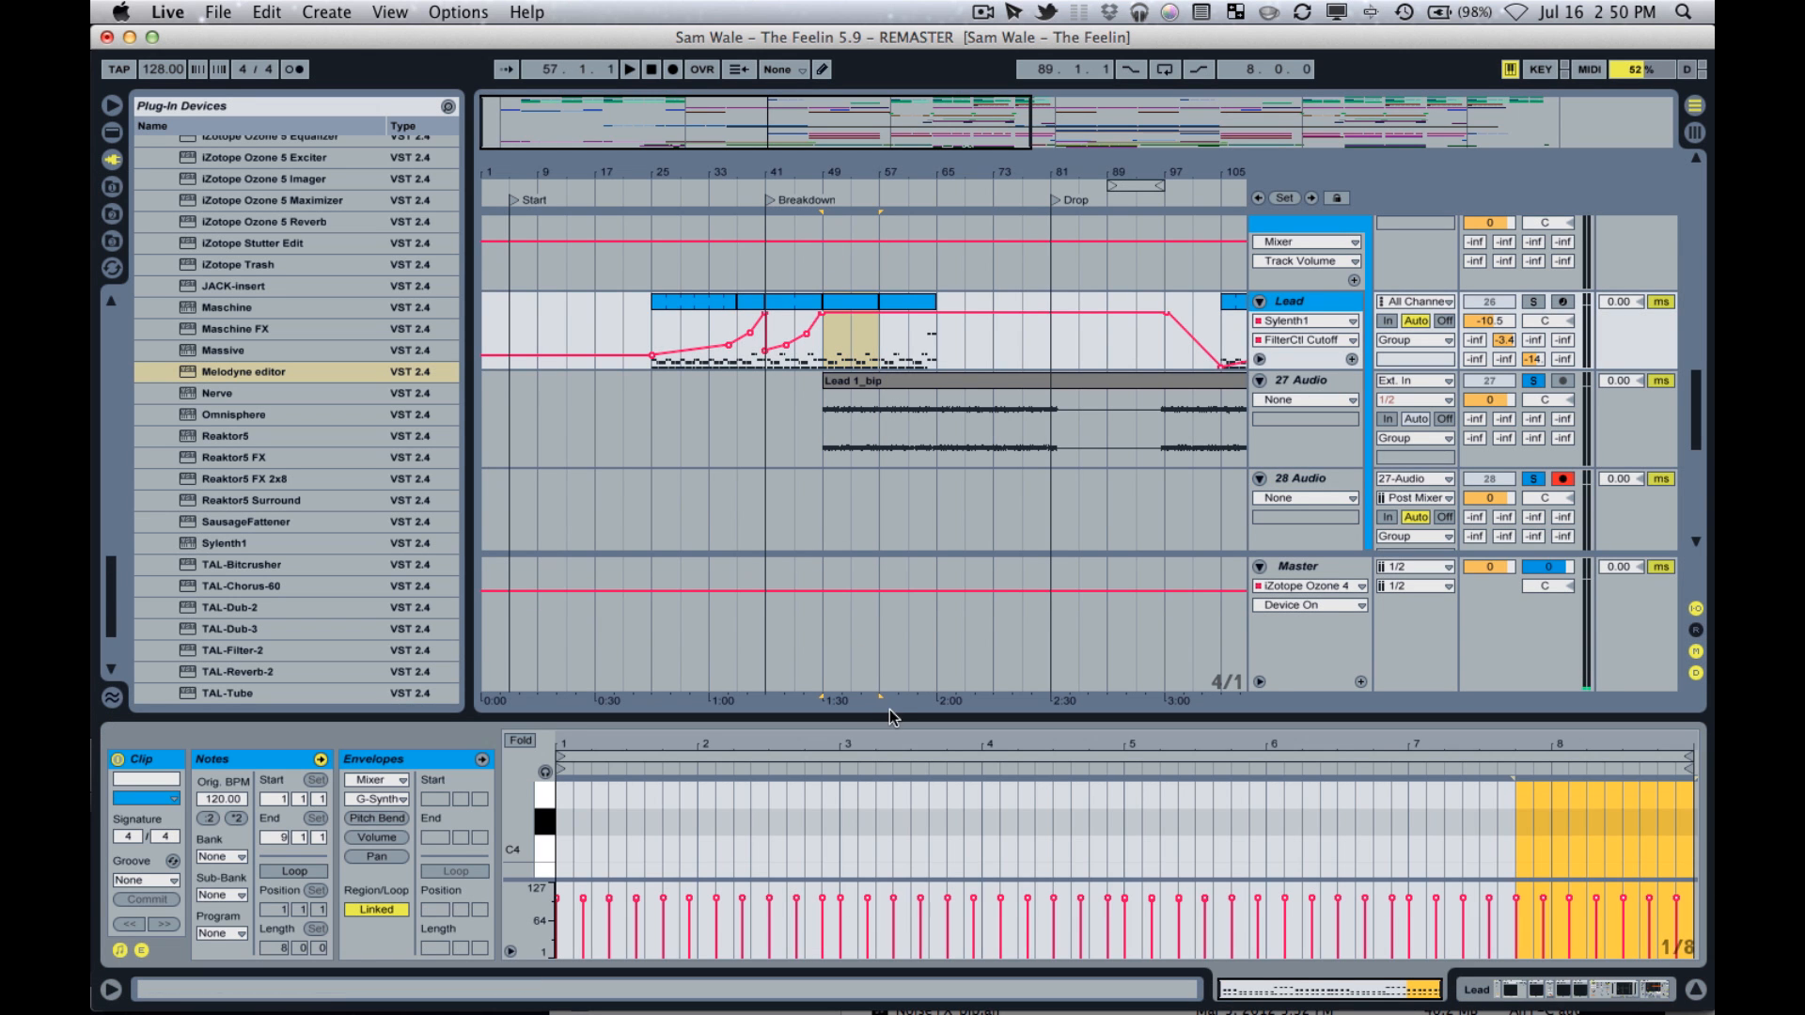
{"action": "left_click_drag", "start_coordinate": [891, 714], "coordinate": [927, 189]}
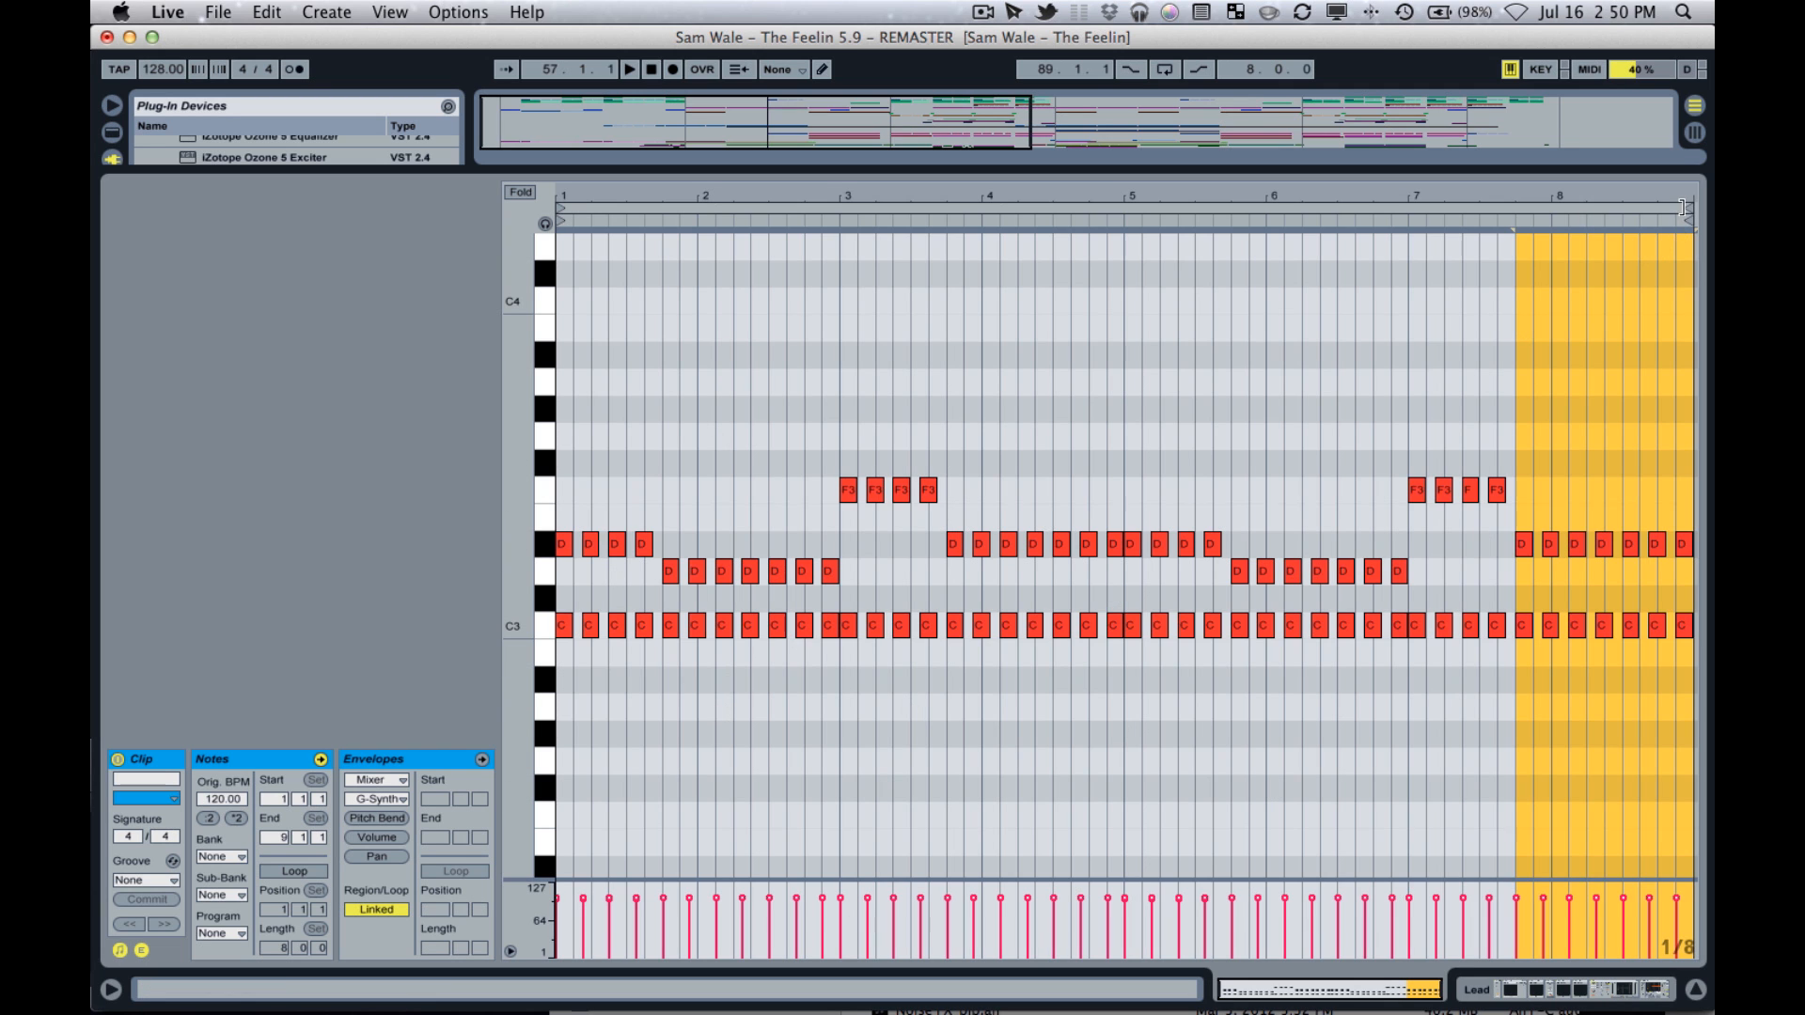
{"action": "mouse_move", "coordinate": [1683, 207]}
{"action": "left_mouse_down"}
{"action": "mouse_move", "coordinate": [1148, 207]}
{"action": "mouse_move", "coordinate": [1689, 208]}
{"action": "left_mouse_up"}
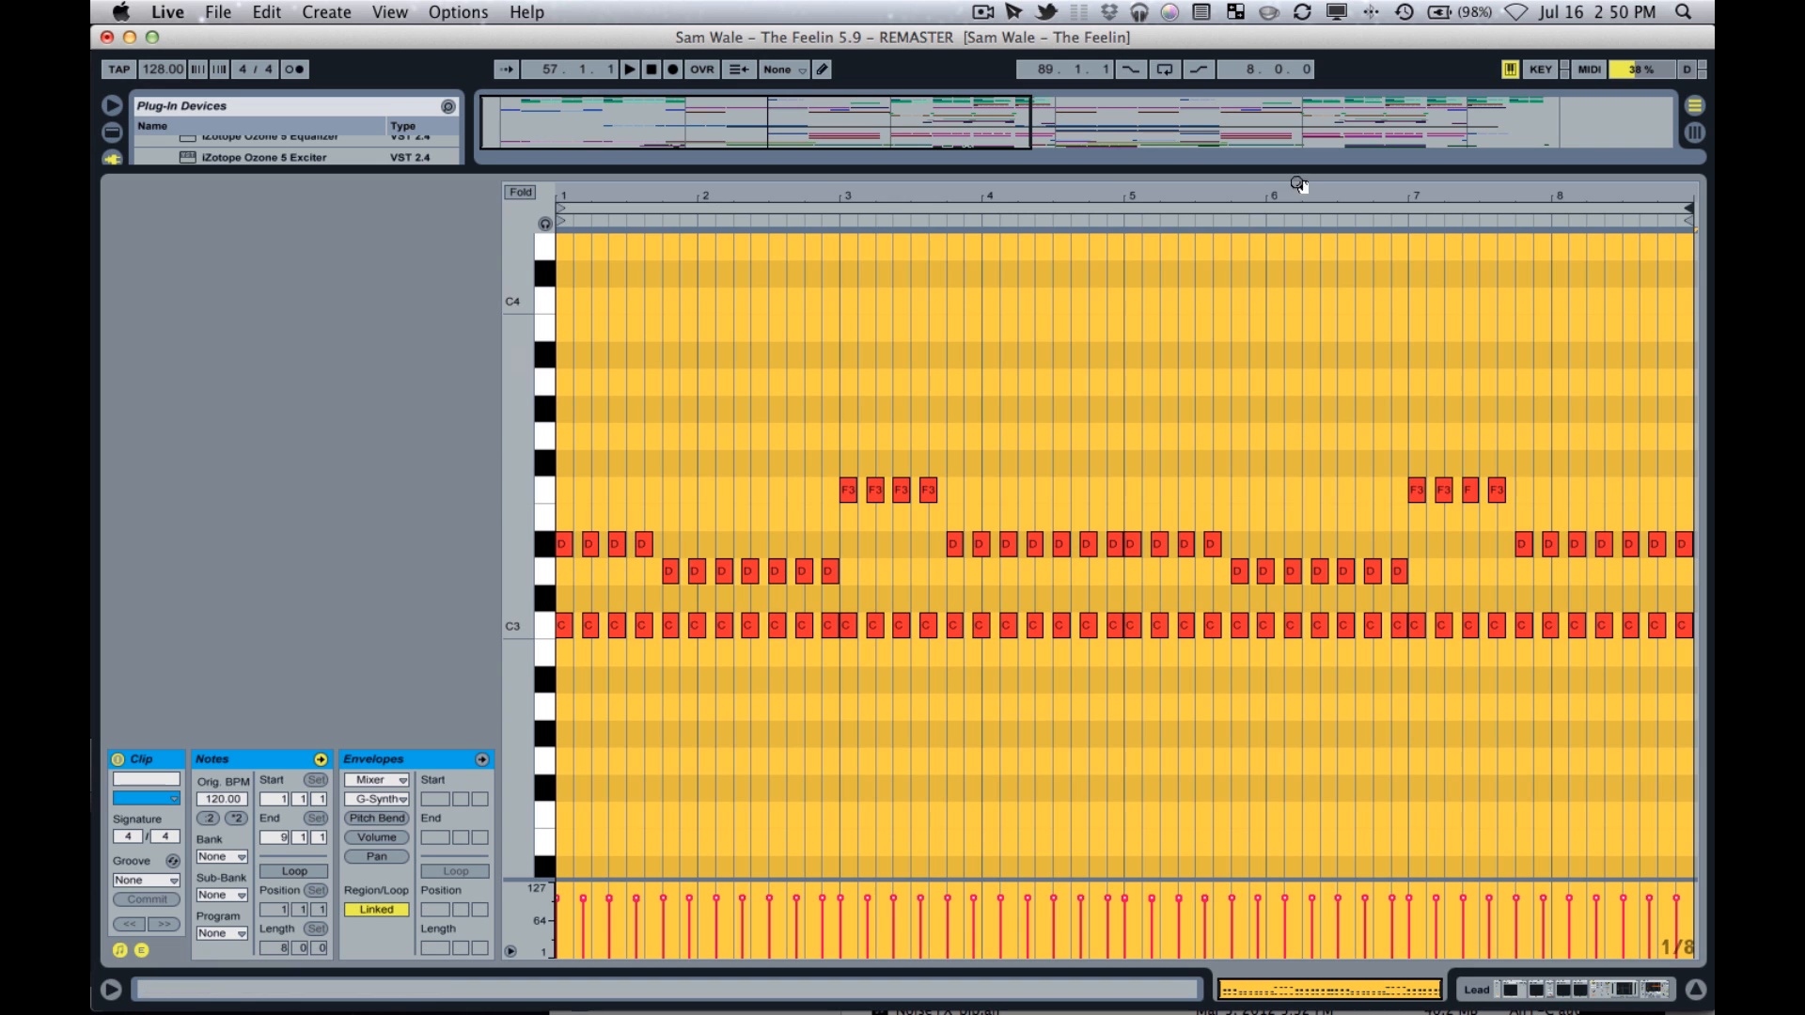
{"action": "left_click_drag", "start_coordinate": [1305, 178], "coordinate": [1428, 775]}
Solo only the 28 Audio track with recording disarmed, and audition the Melodyne output from bar 49.
{"action": "left_click", "coordinate": [1301, 303]}
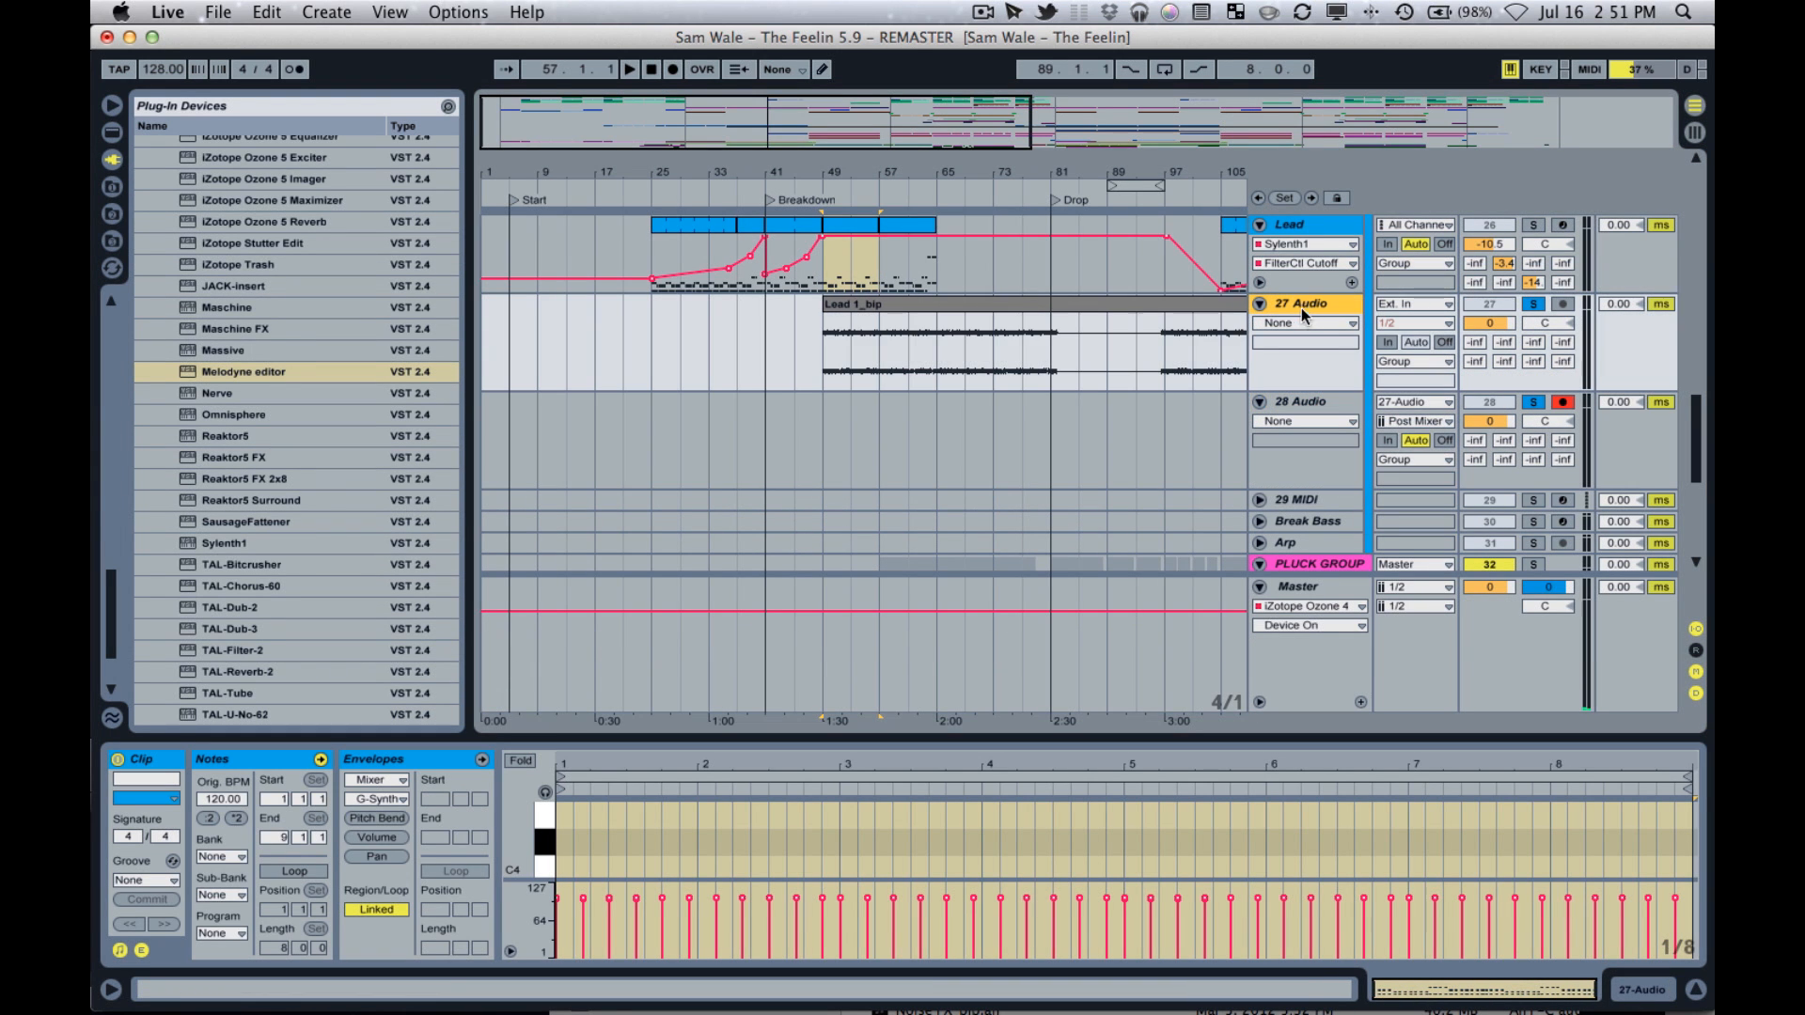
{"action": "left_click", "coordinate": [1309, 394]}
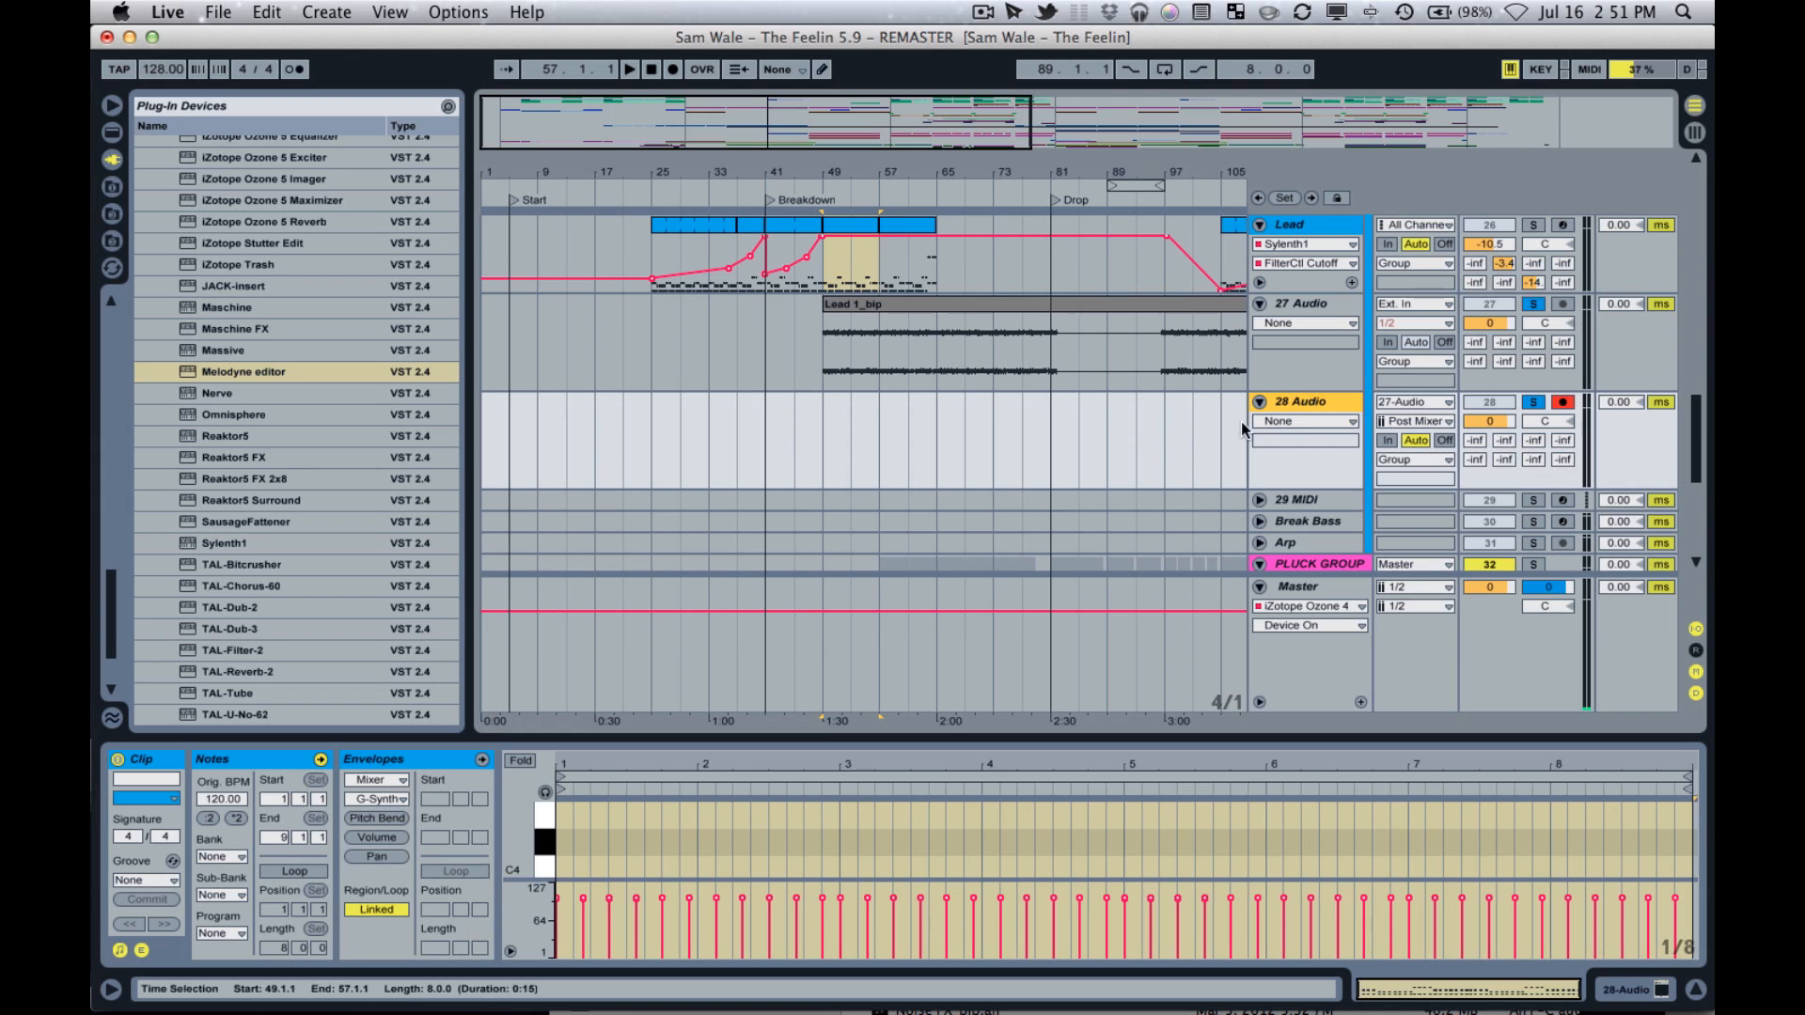
{"action": "left_click", "coordinate": [1536, 402]}
{"action": "left_click", "coordinate": [1533, 403]}
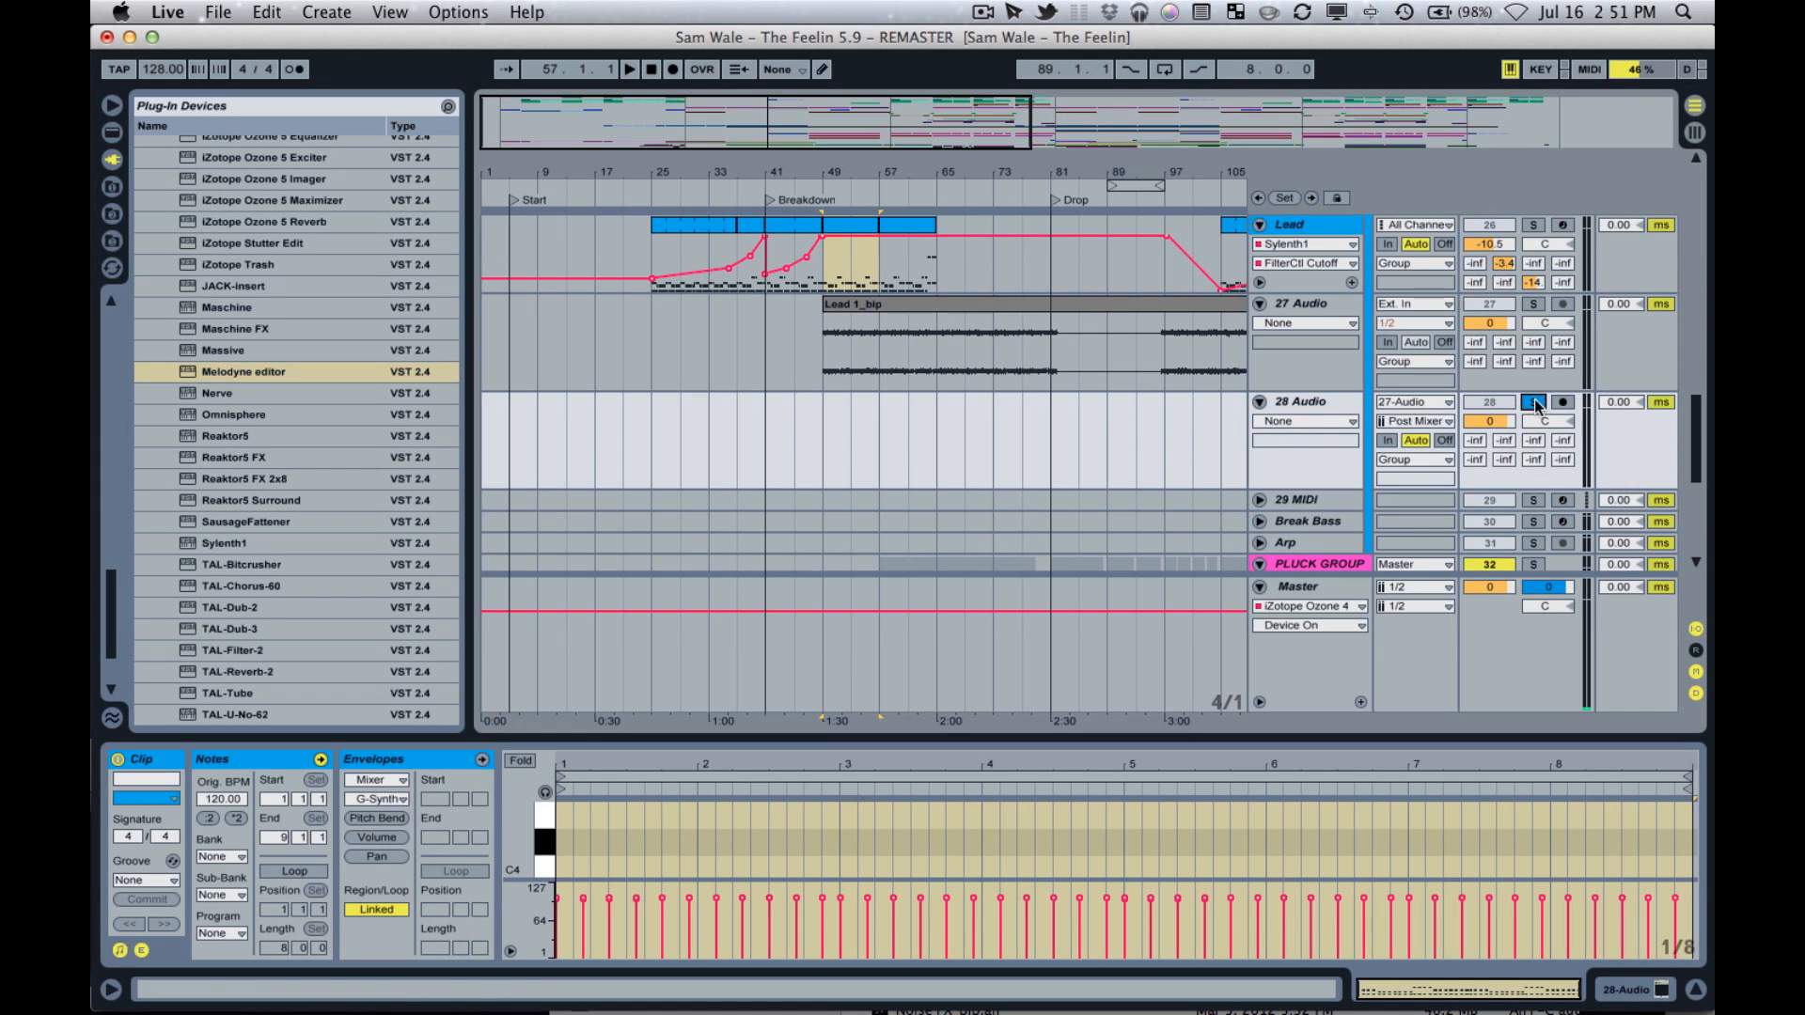
{"action": "left_click", "coordinate": [826, 437]}
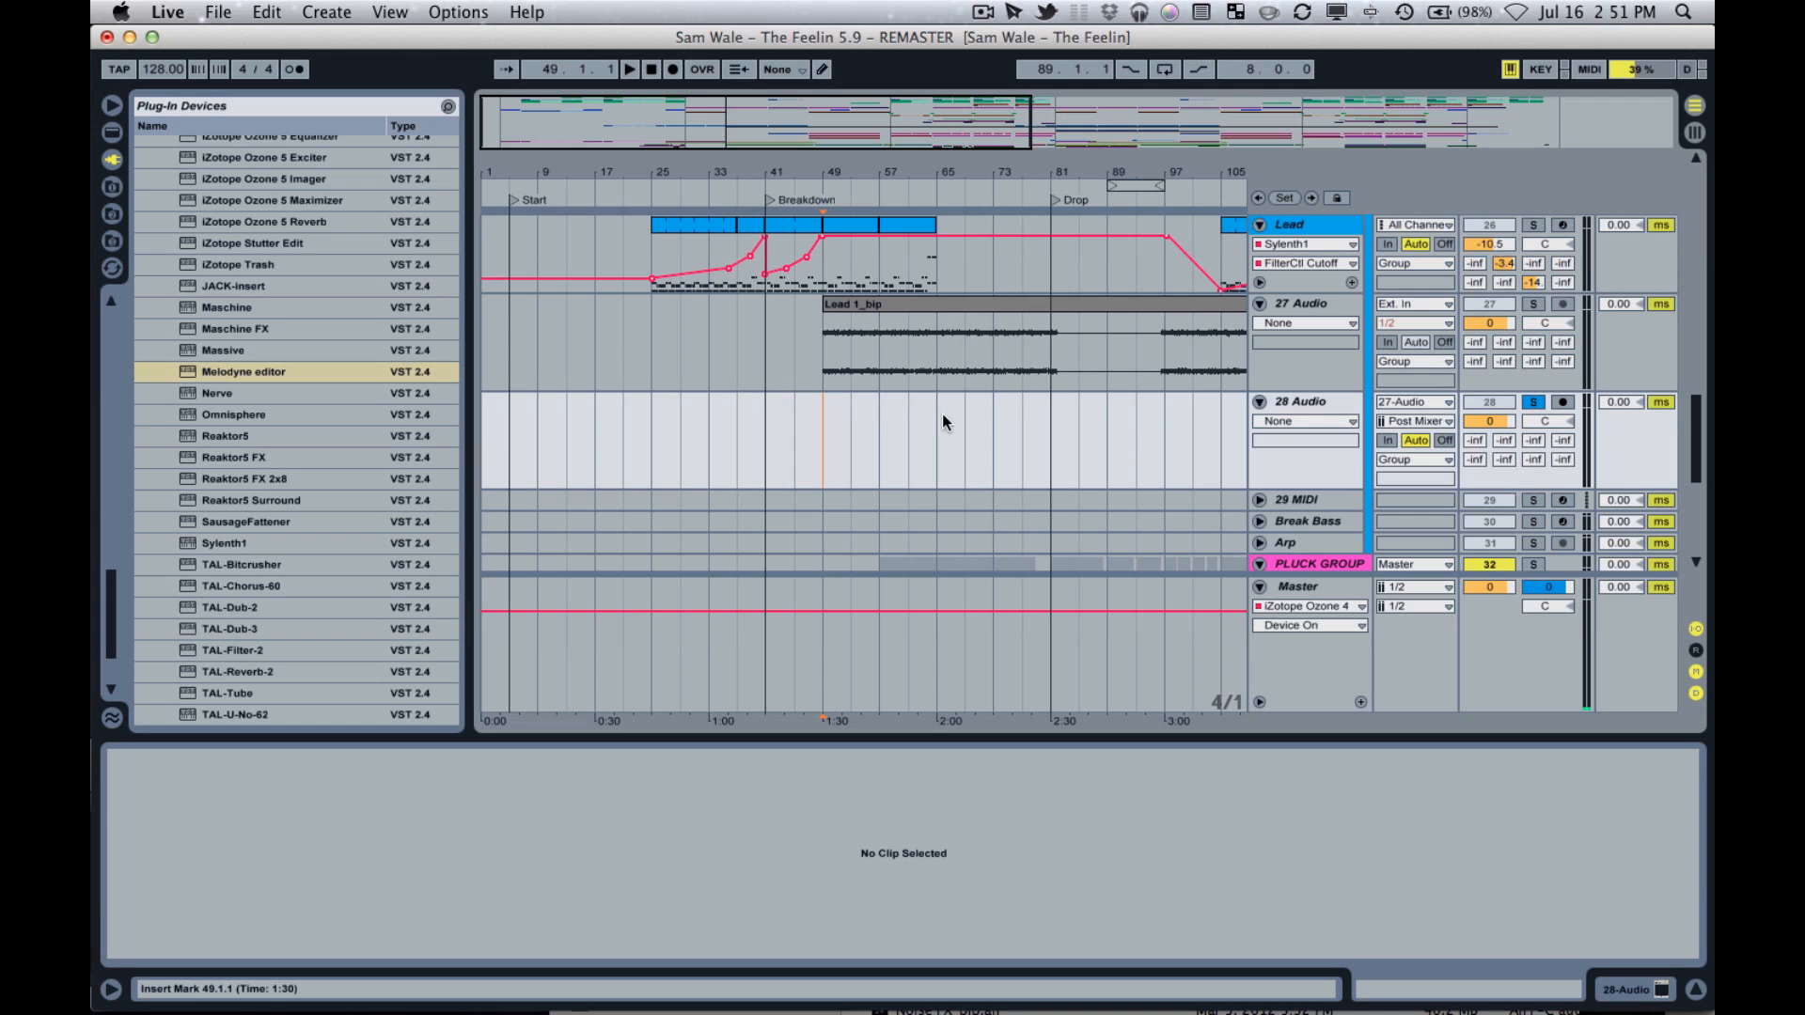
{"action": "key", "text": "space"}
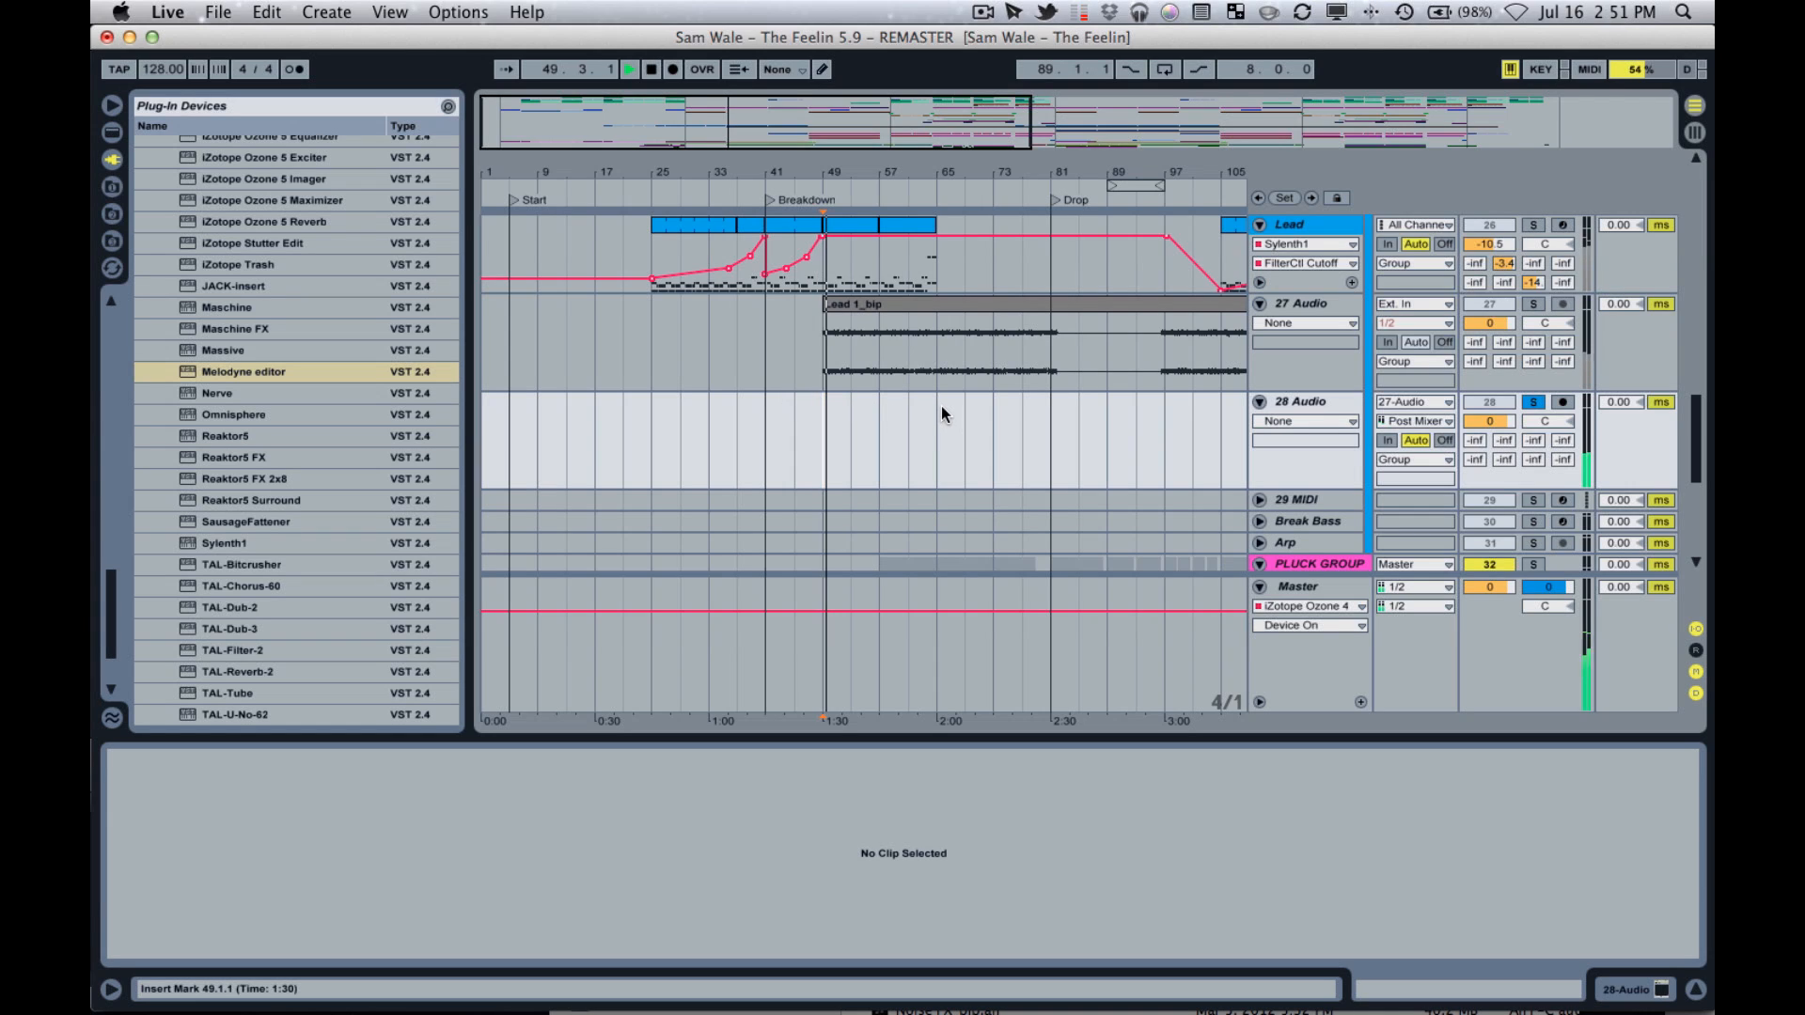
{"action": "key", "text": "space"}
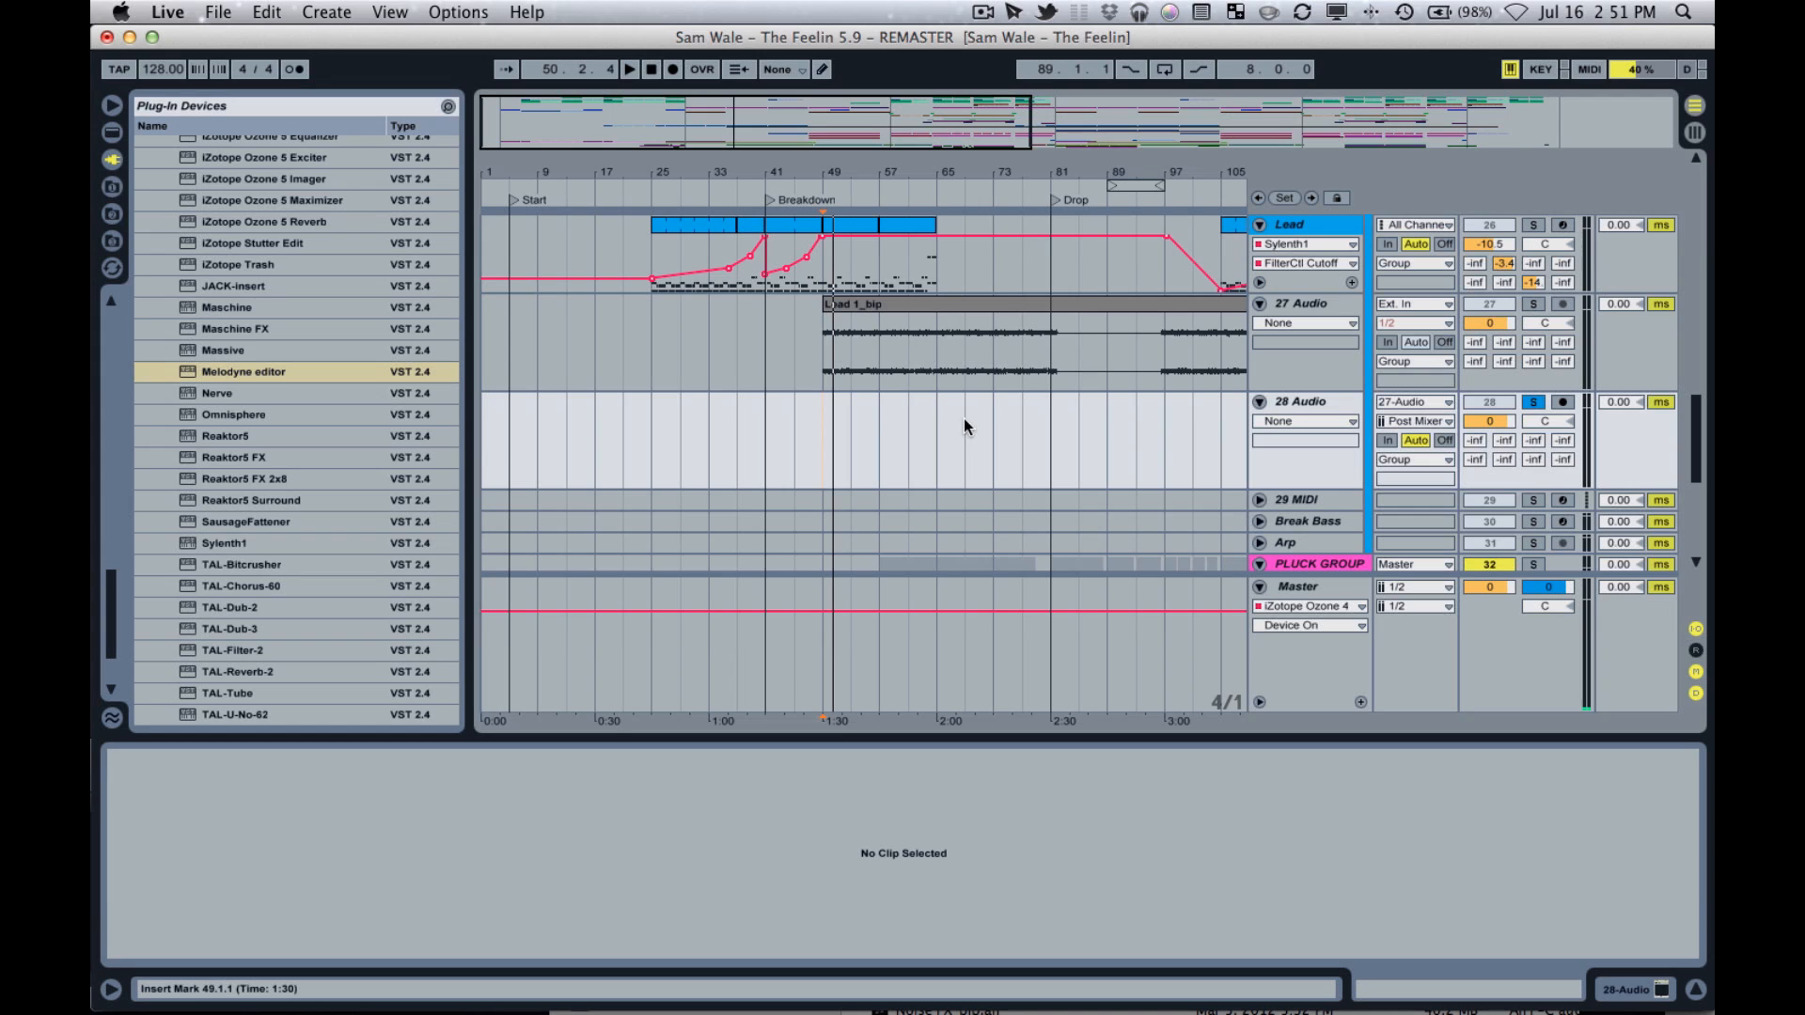
Delete the 27 Audio and 28 Audio tracks and the empty MIDI track below Lead.
{"action": "left_click", "coordinate": [1310, 304]}
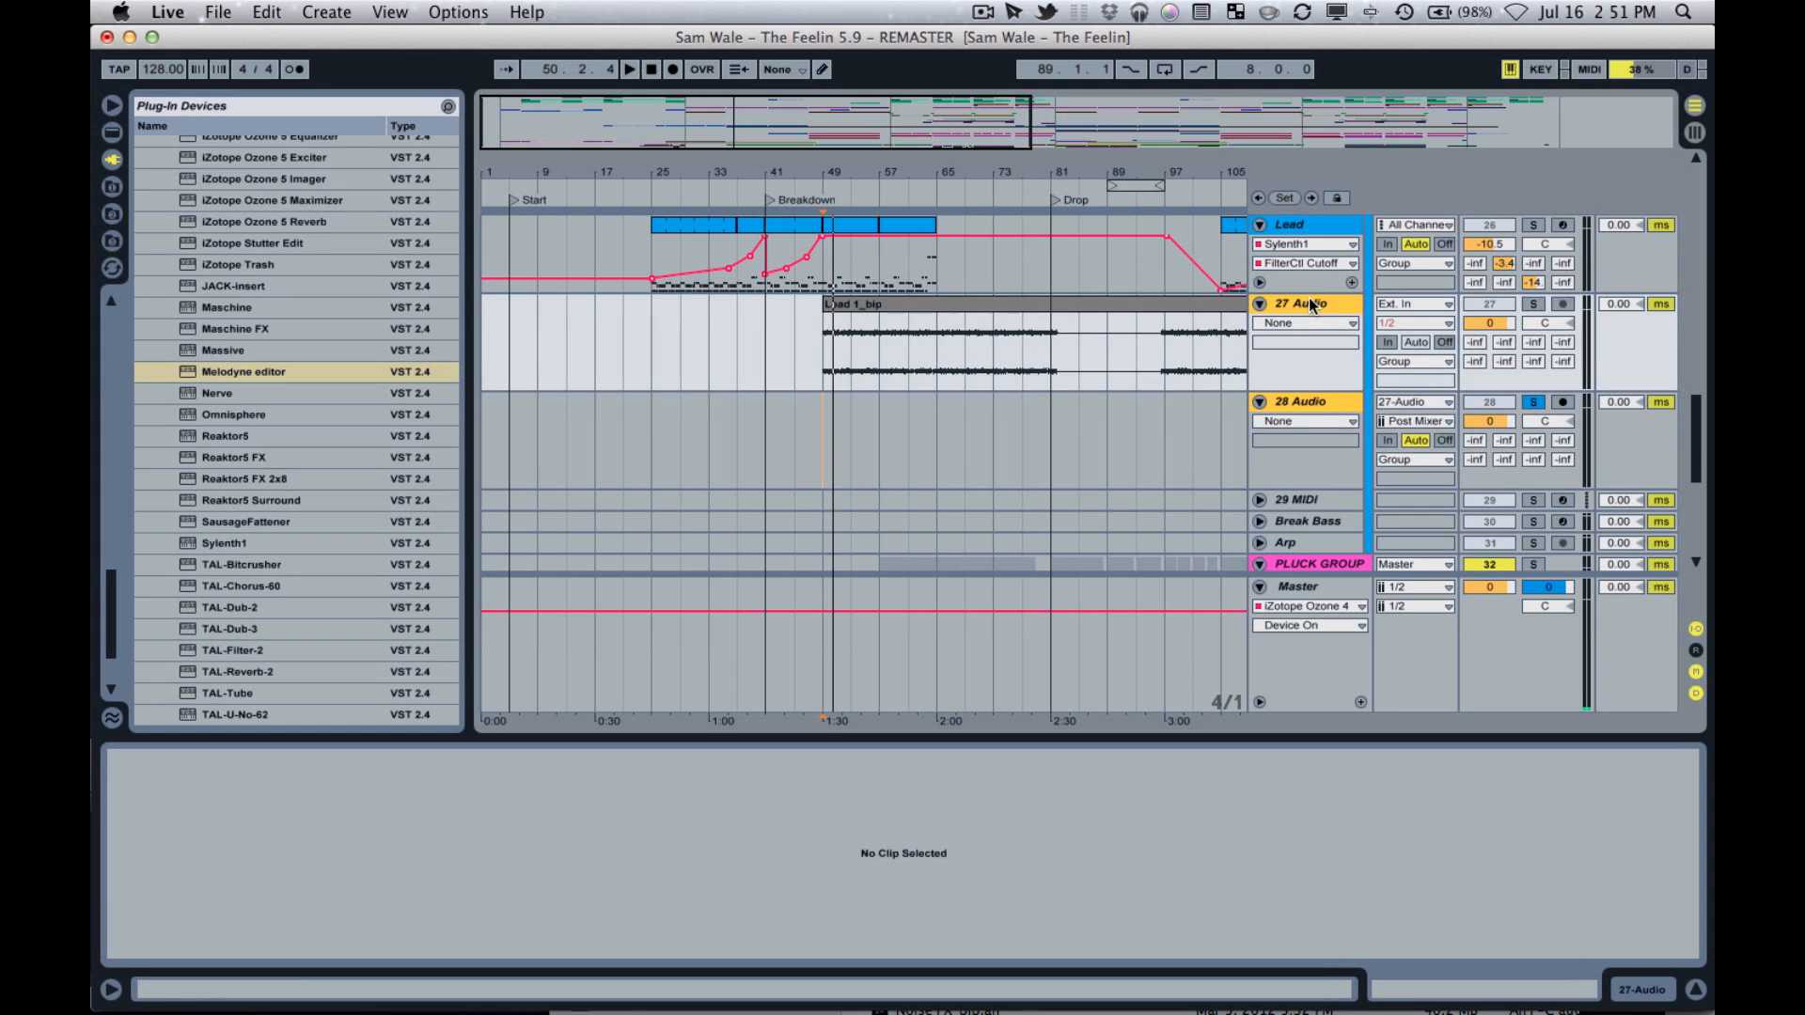
{"action": "right_click", "coordinate": [1310, 304]}
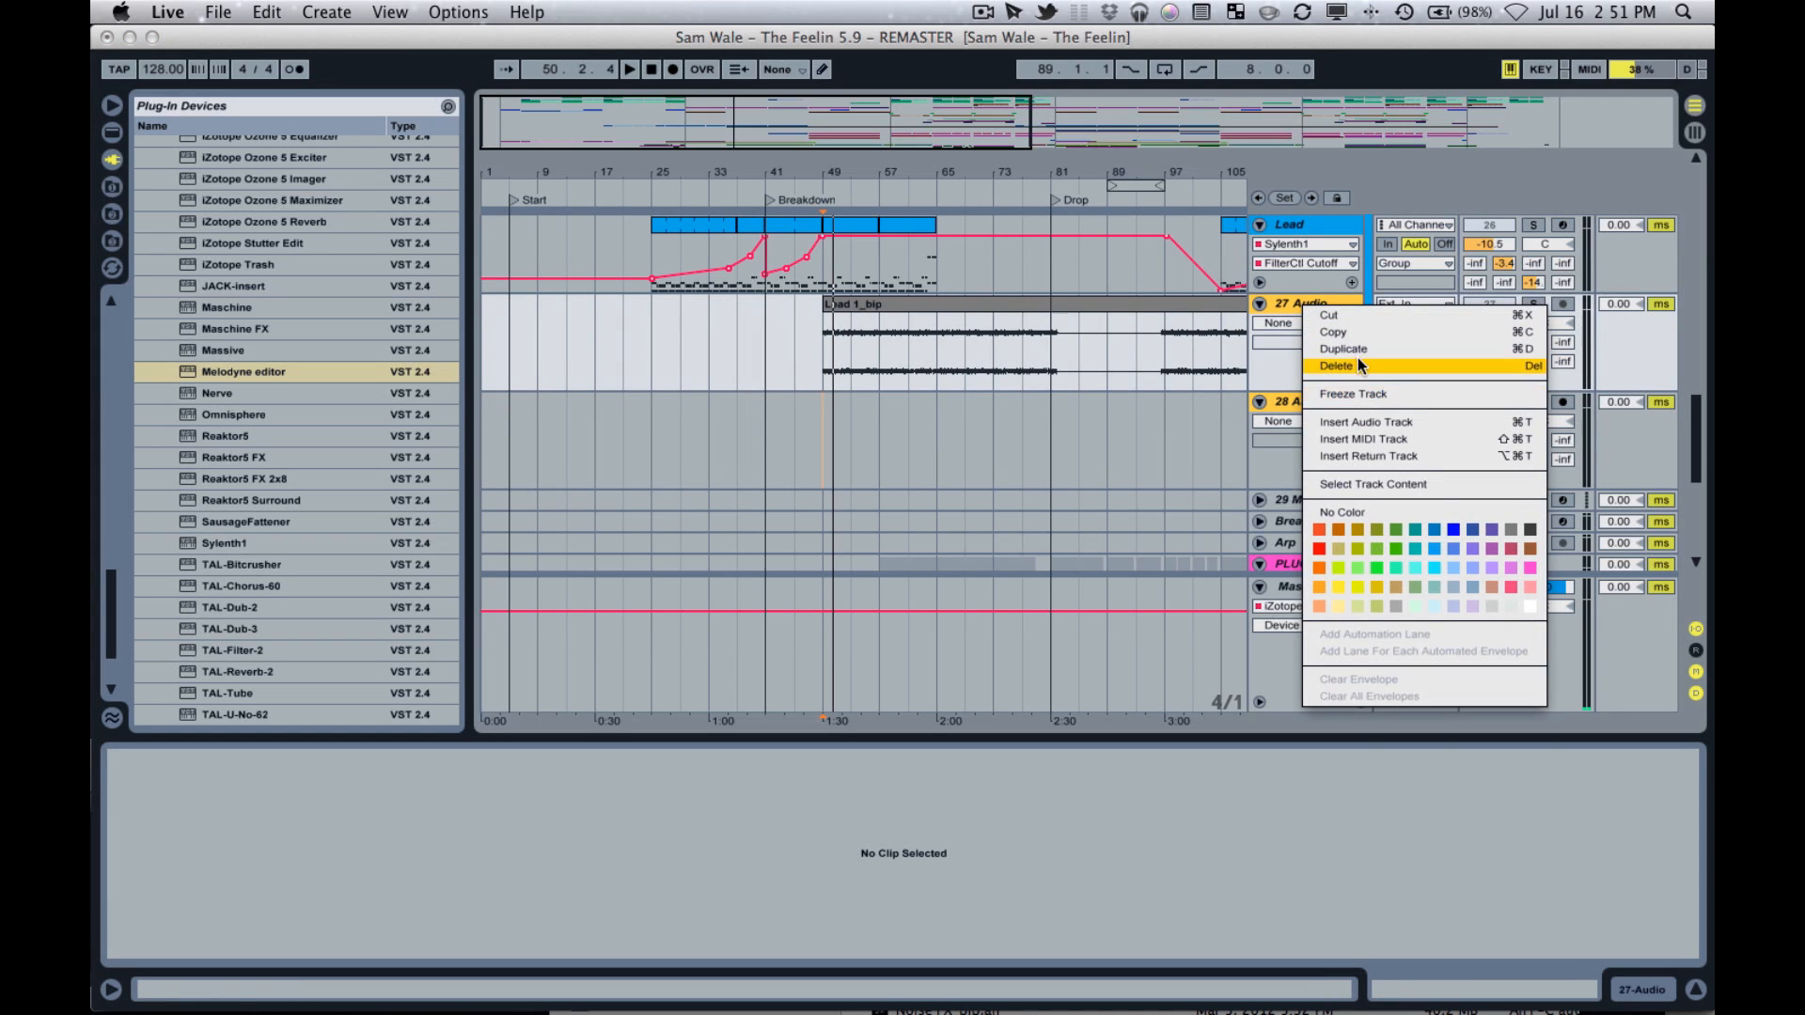
{"action": "left_click", "coordinate": [1359, 364]}
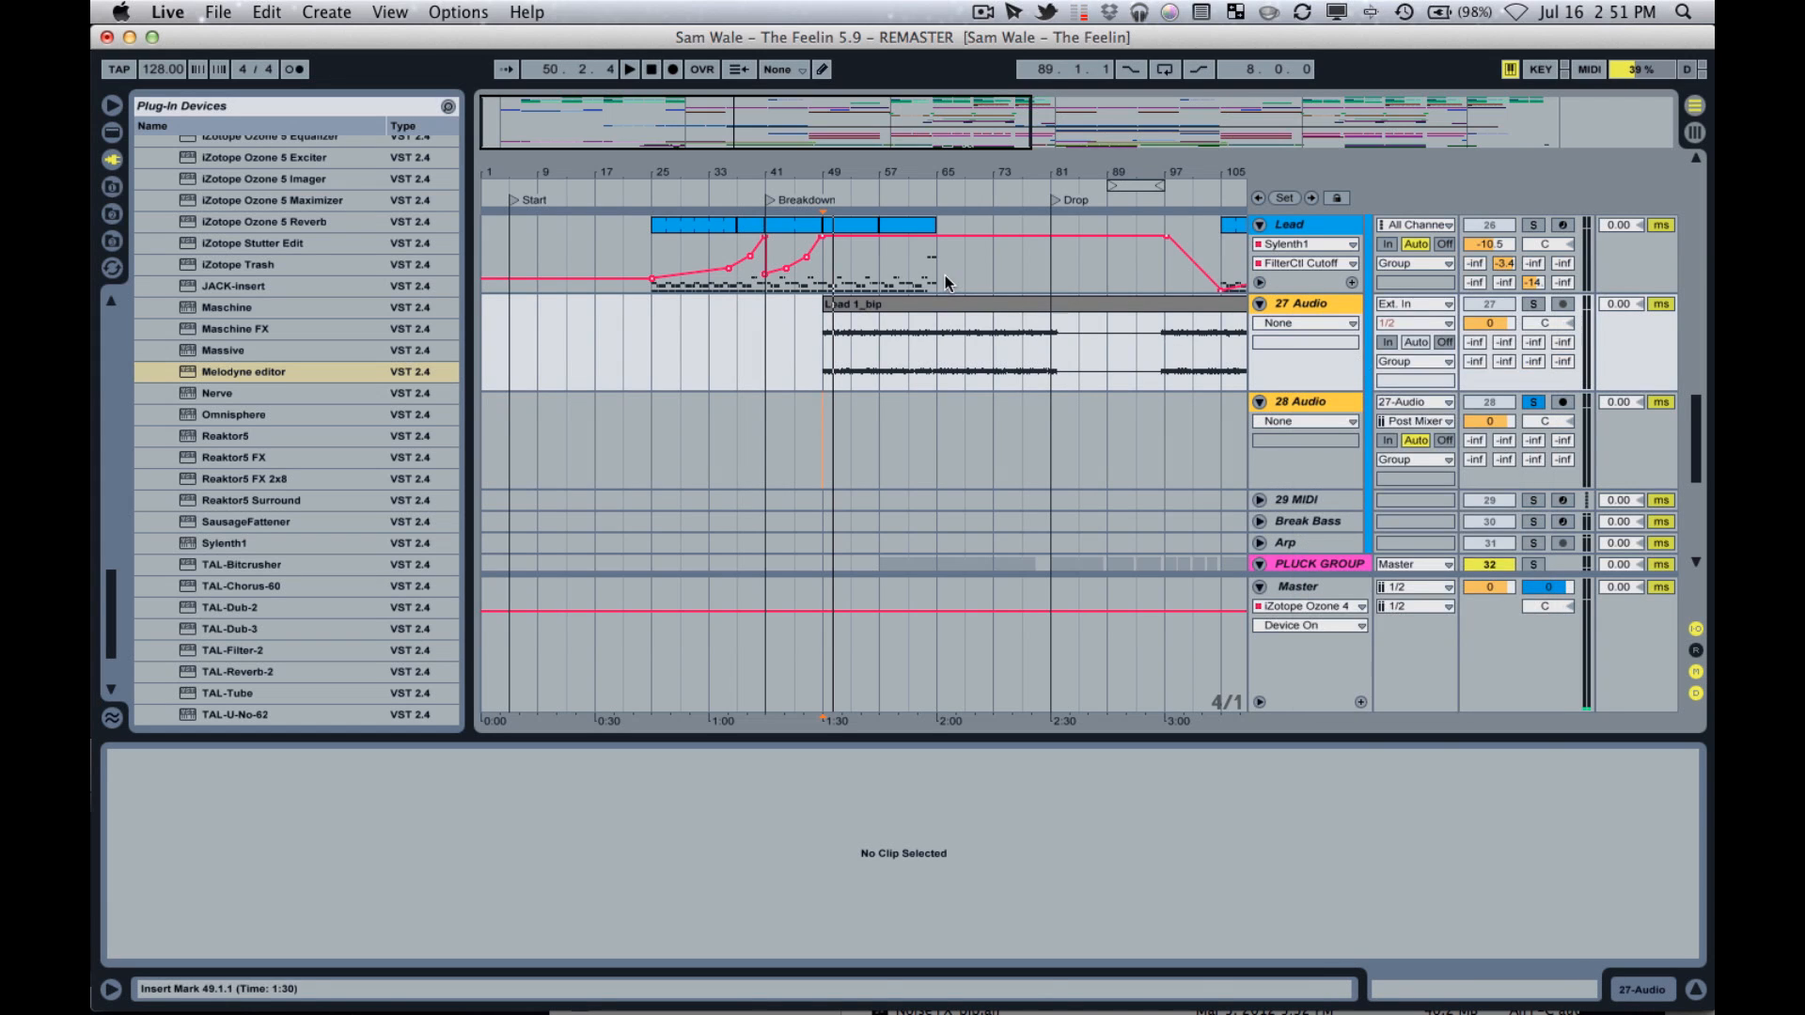
{"action": "left_click", "coordinate": [786, 223]}
{"action": "left_click", "coordinate": [1275, 317]}
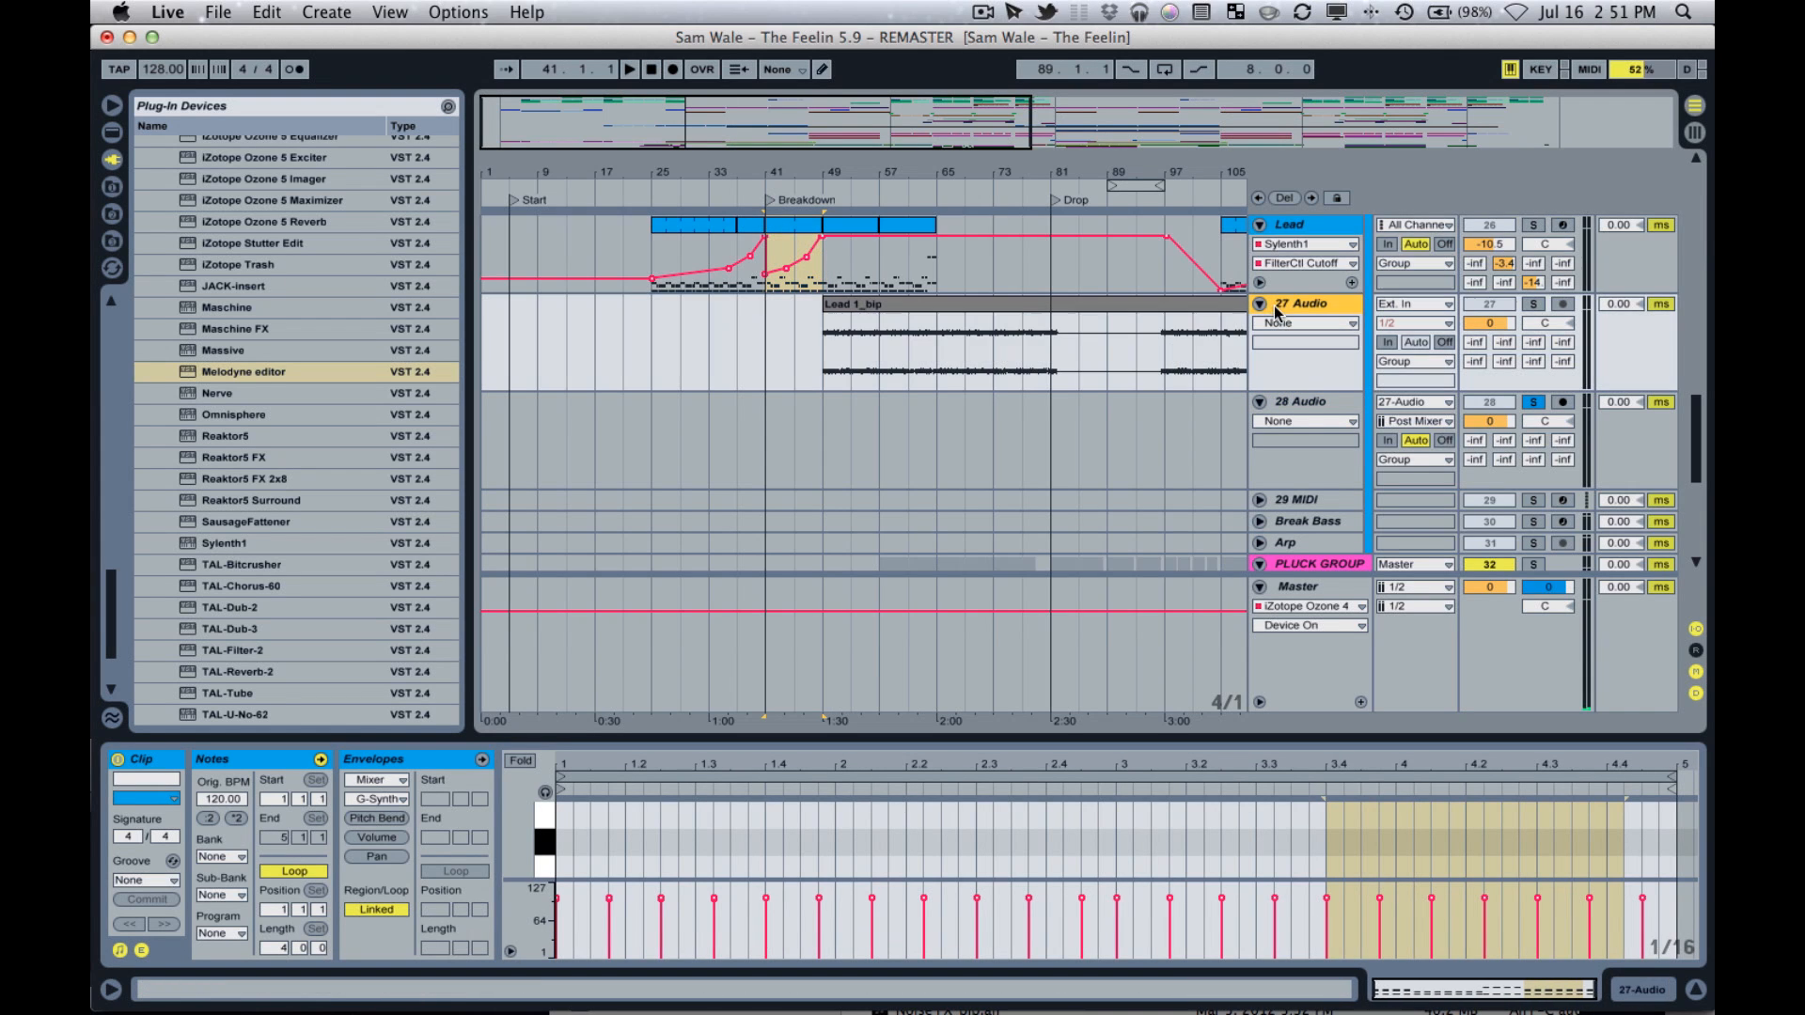
{"action": "left_click", "coordinate": [1328, 423]}
{"action": "left_click", "coordinate": [1332, 404]}
{"action": "left_click", "coordinate": [1332, 404], "text": "shift"}
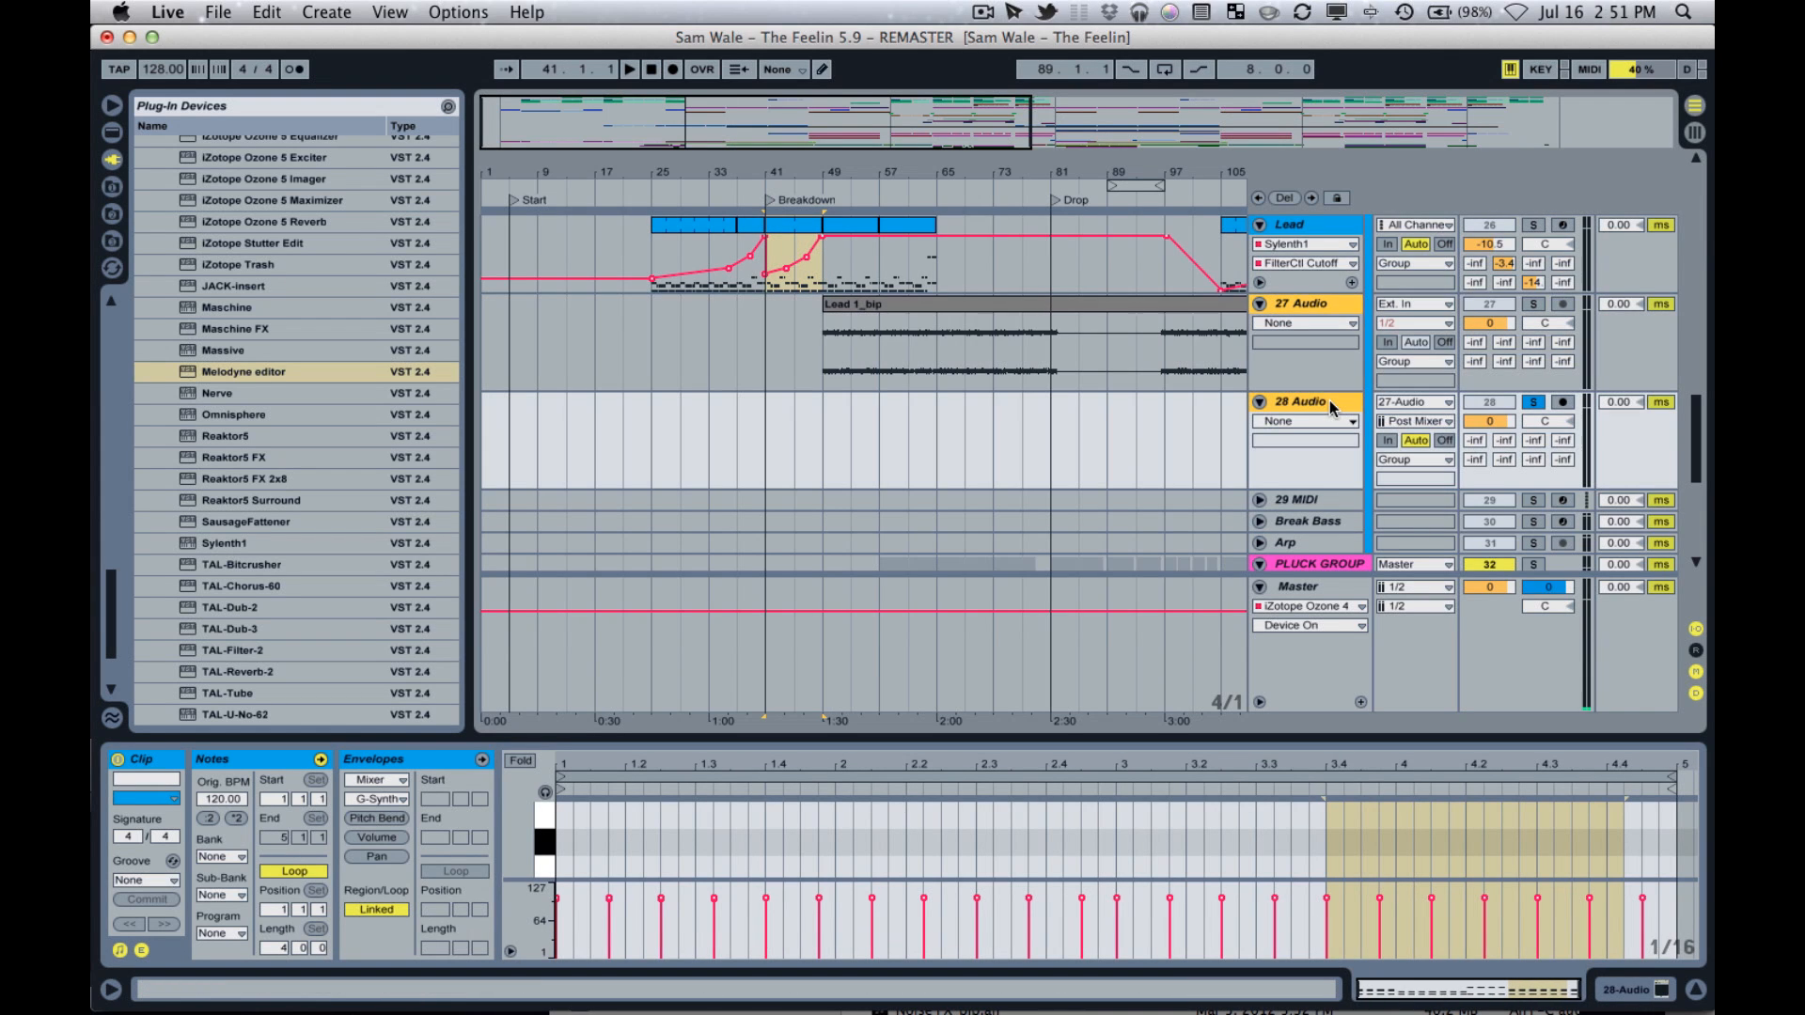
{"action": "key", "text": "Delete"}
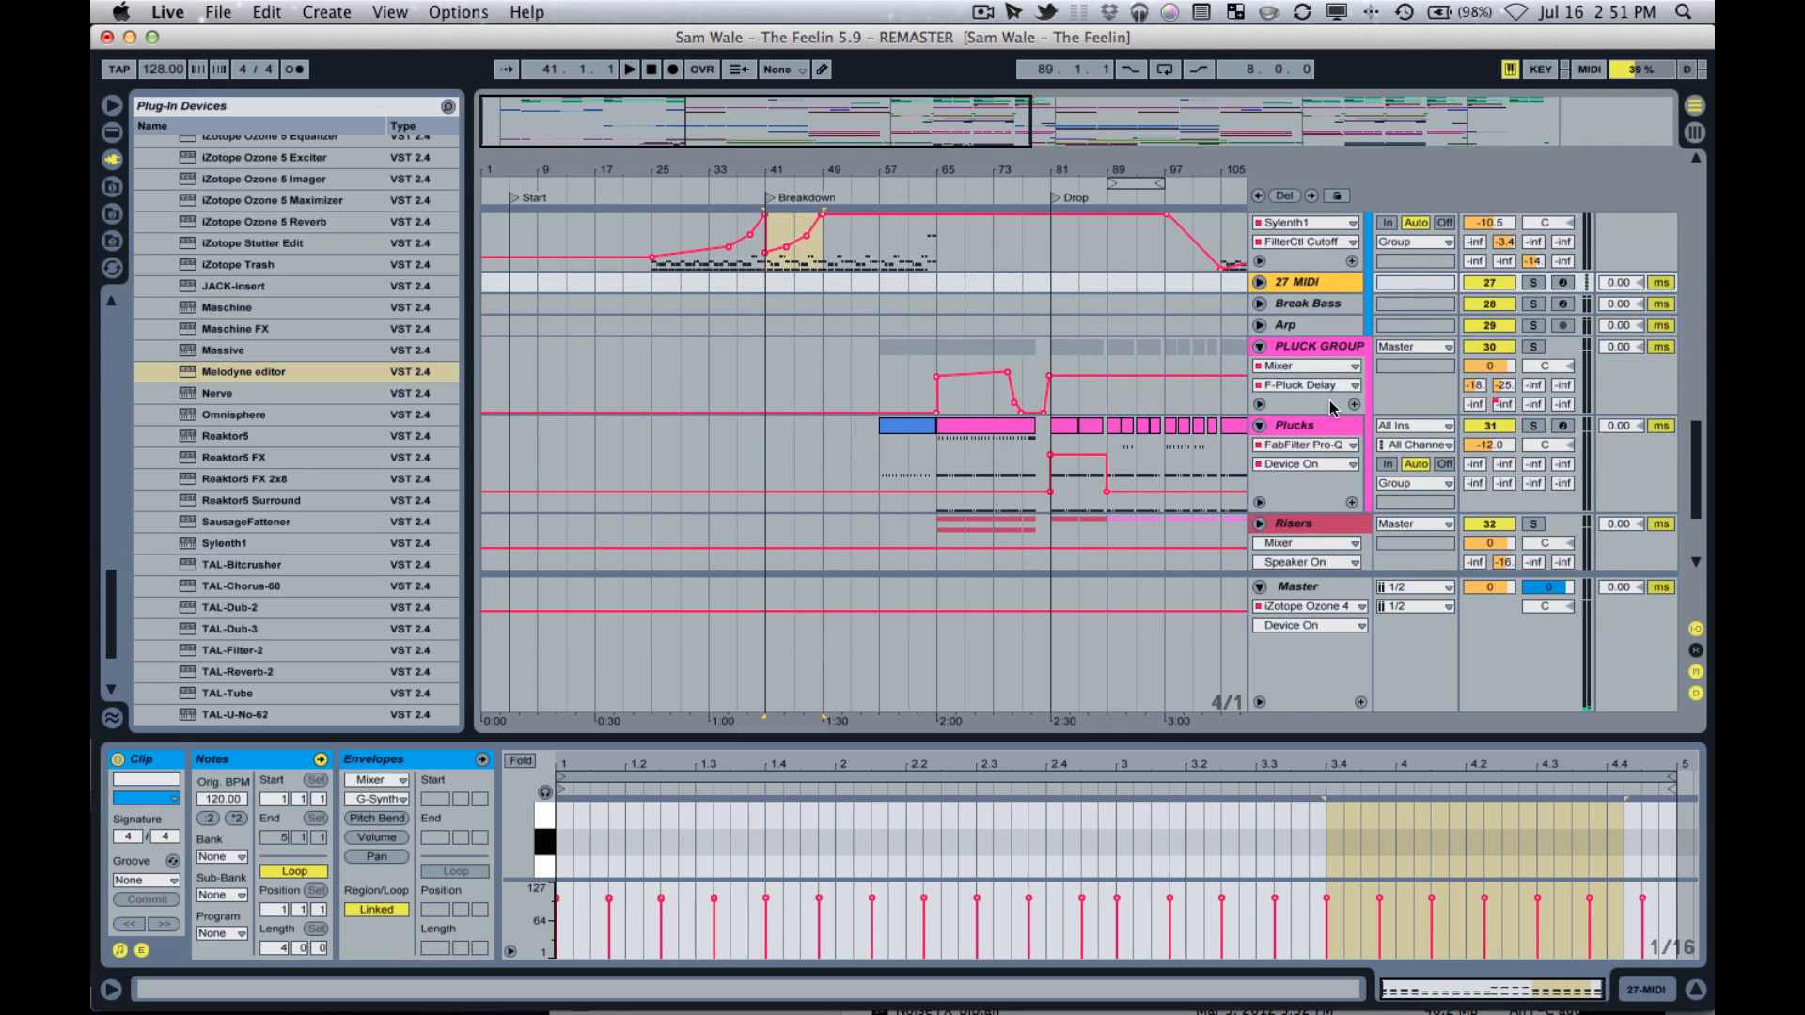
{"action": "scroll", "coordinate": [1276, 414], "scroll_direction": "up", "scroll_amount": 5}
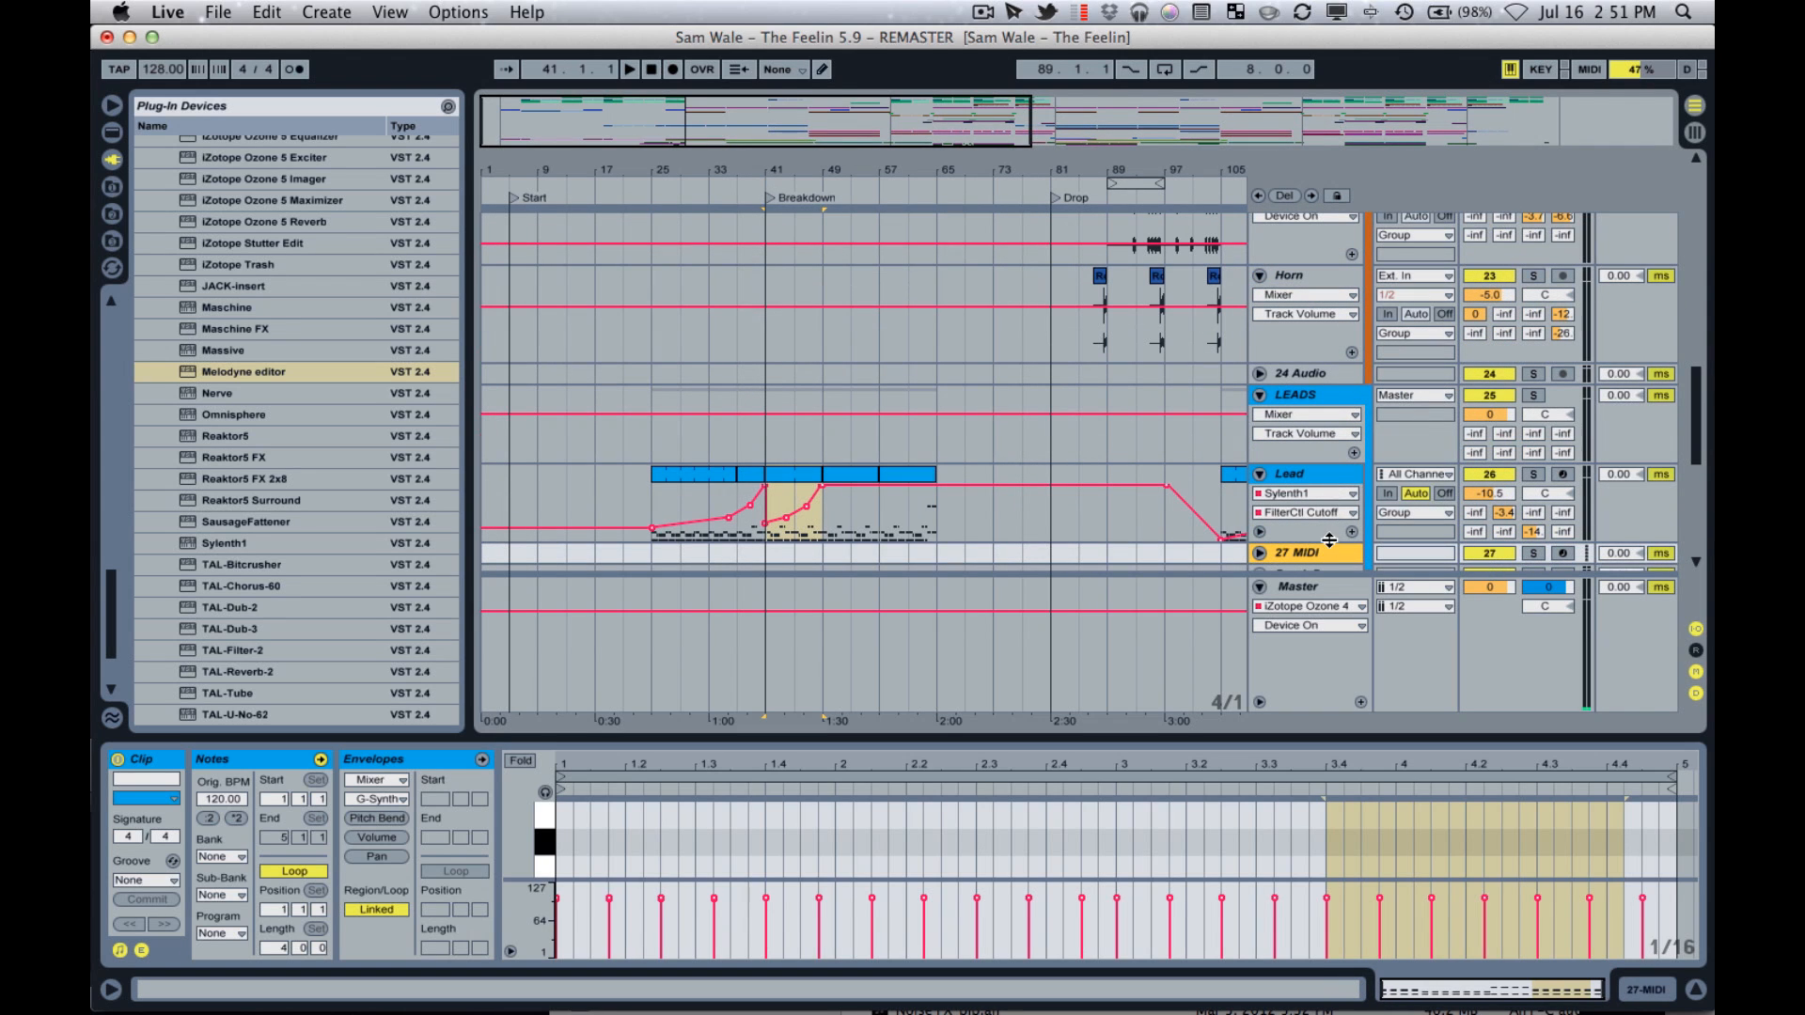
{"action": "key", "text": "Delete"}
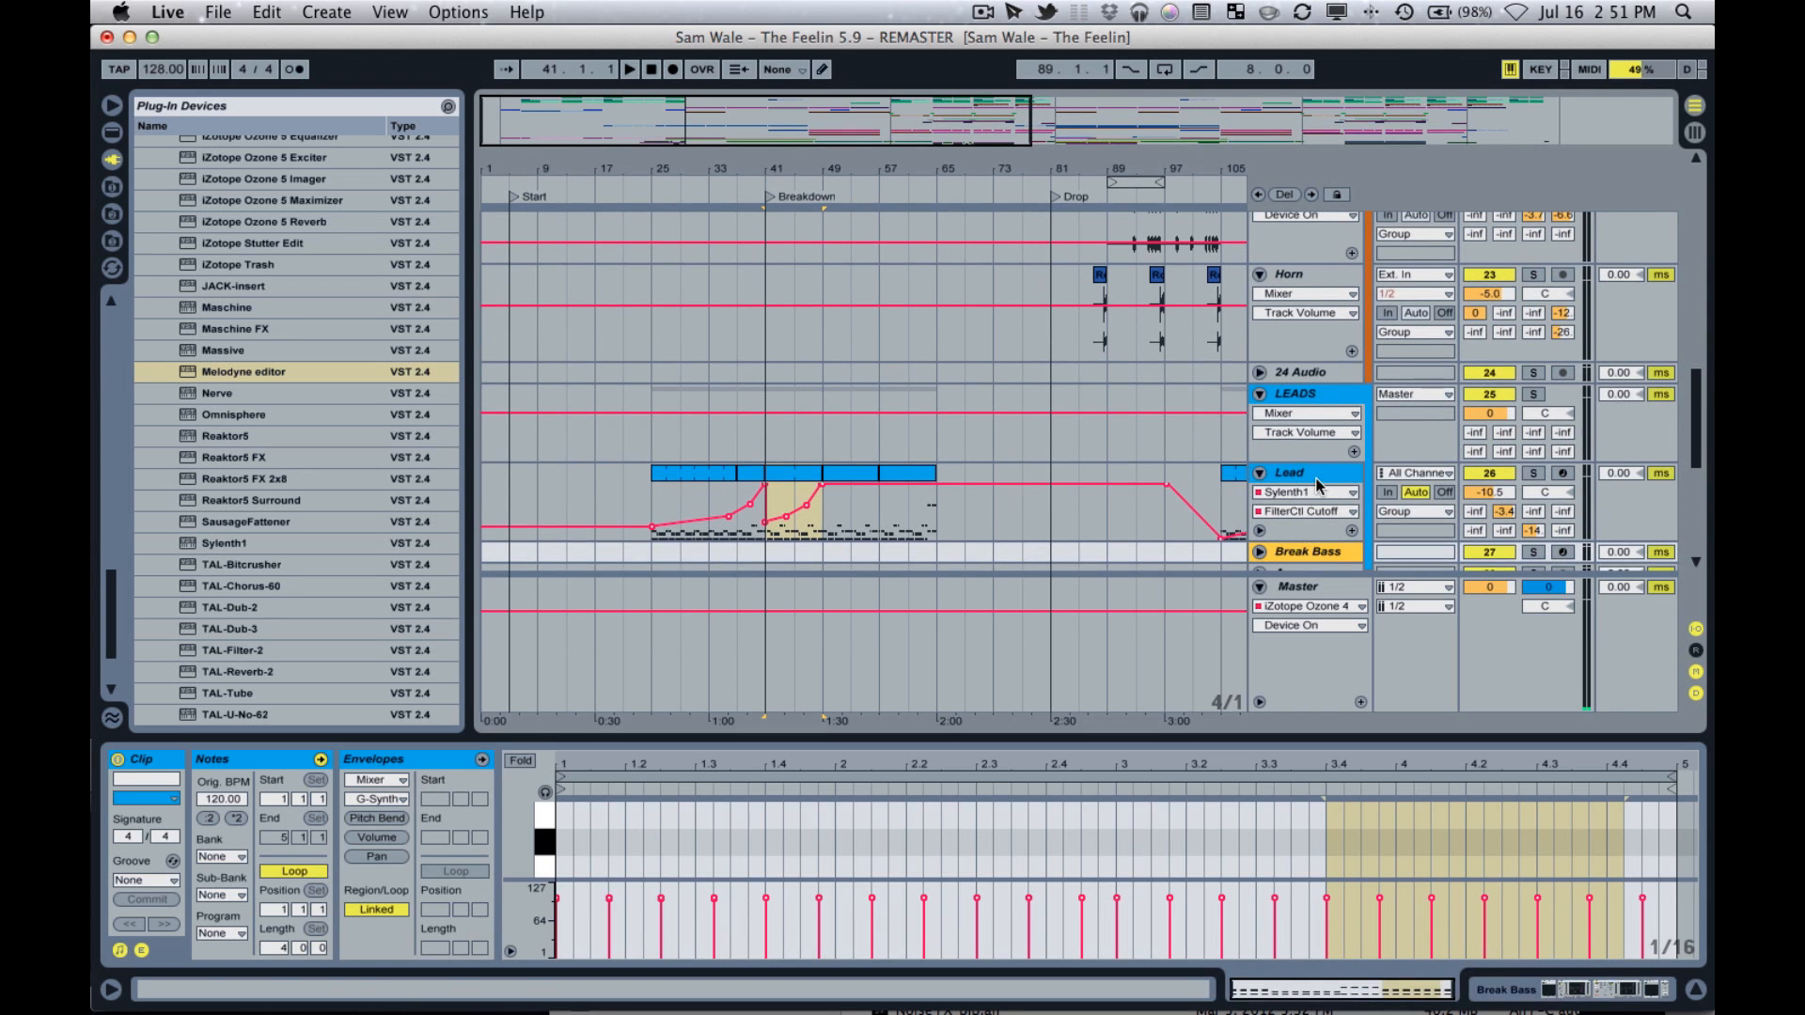
Select the Lead track and play the arrangement from bar 41 at the Breakdown.
{"action": "left_click", "coordinate": [1317, 478]}
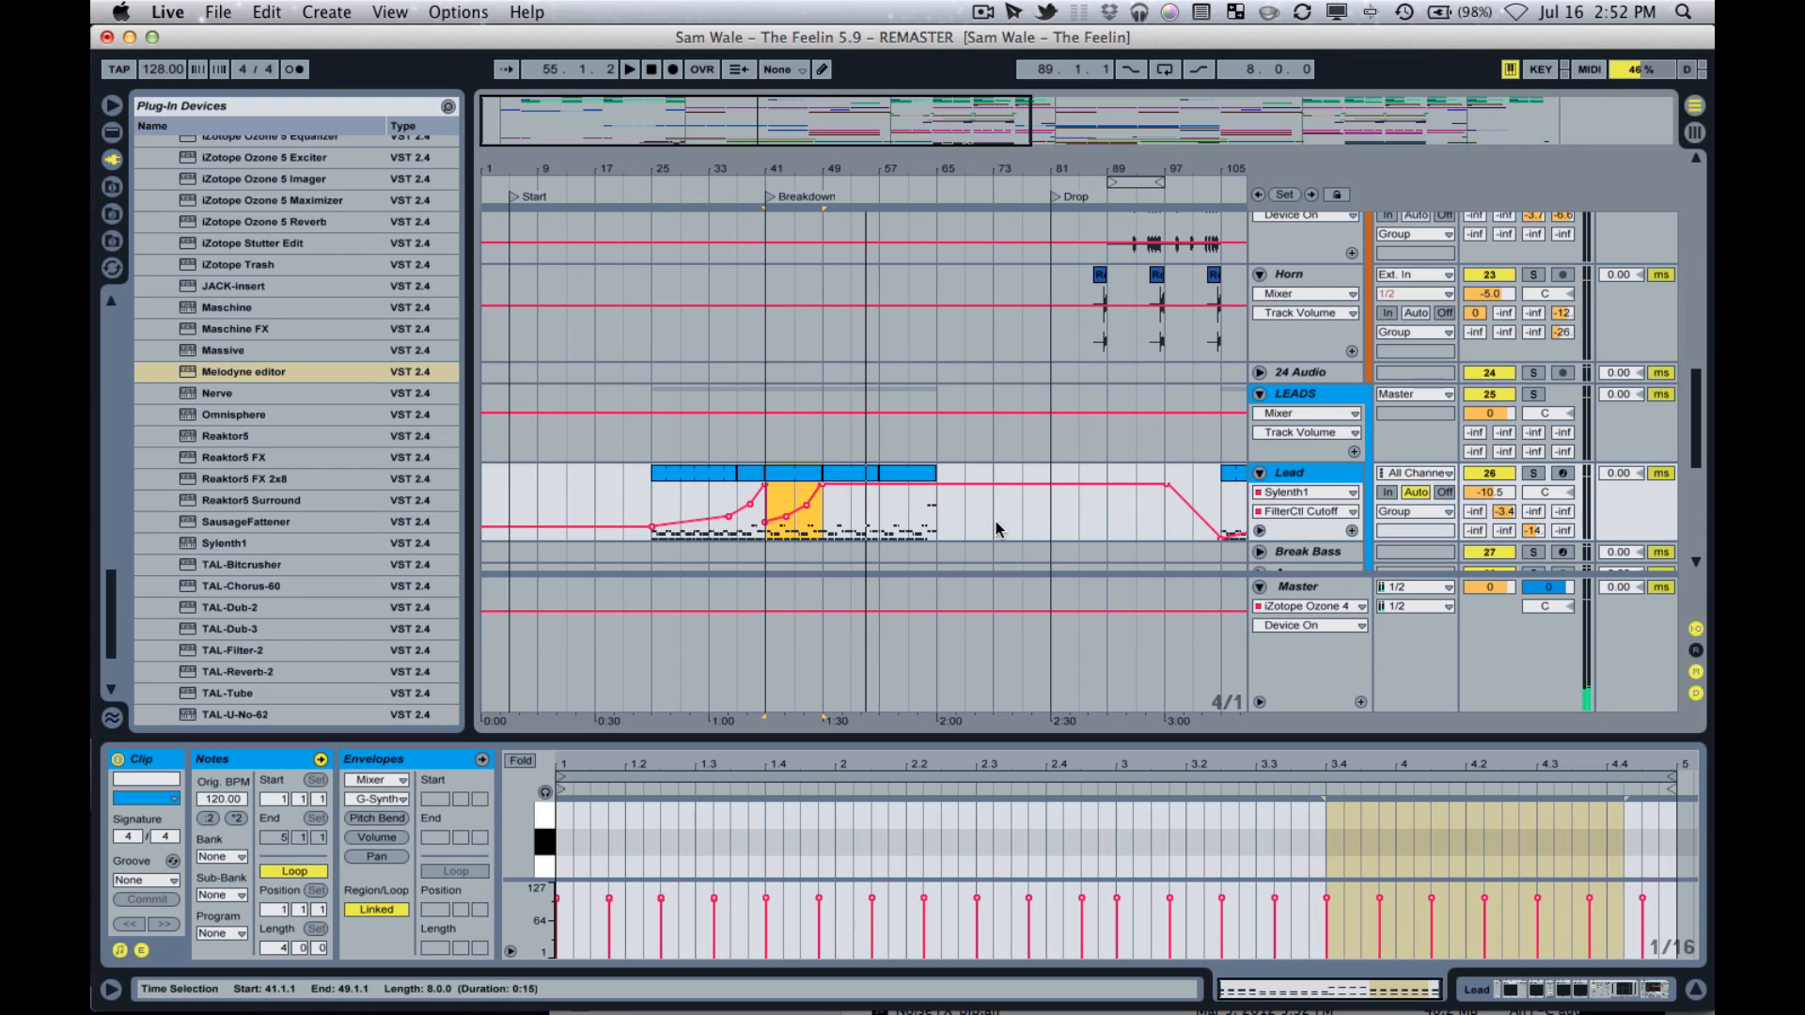
{"action": "key", "text": "space"}
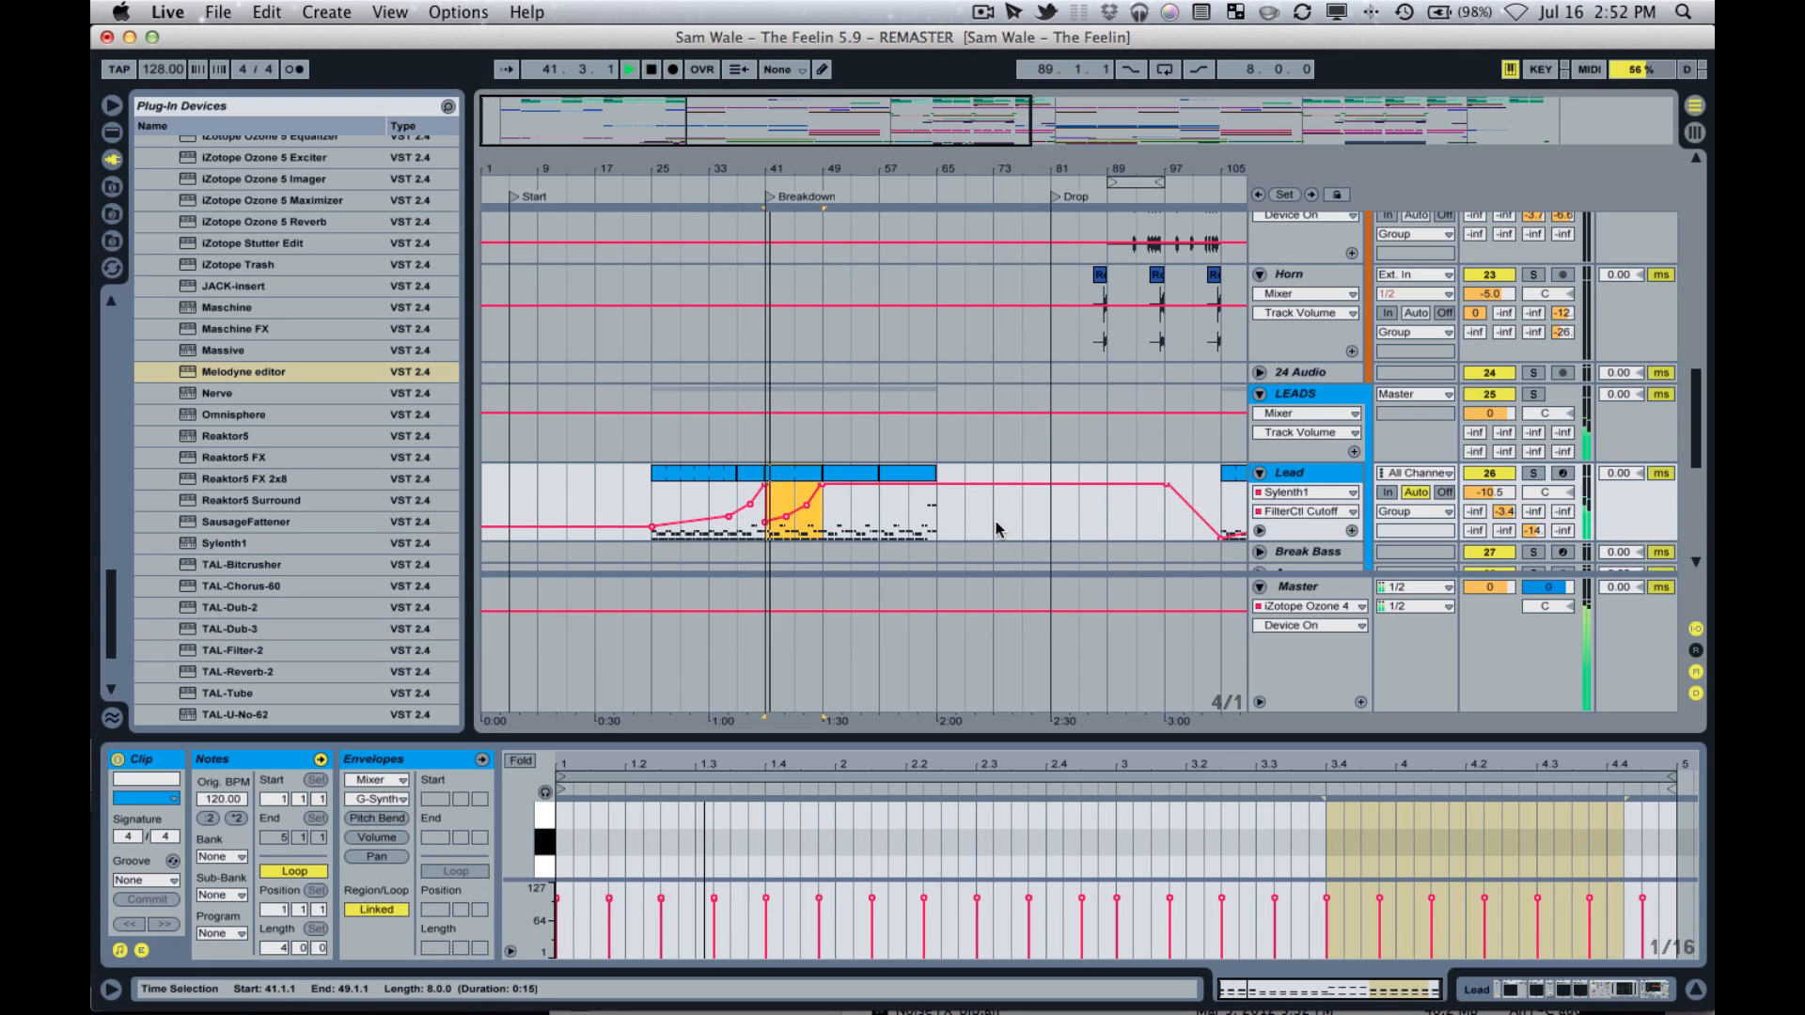